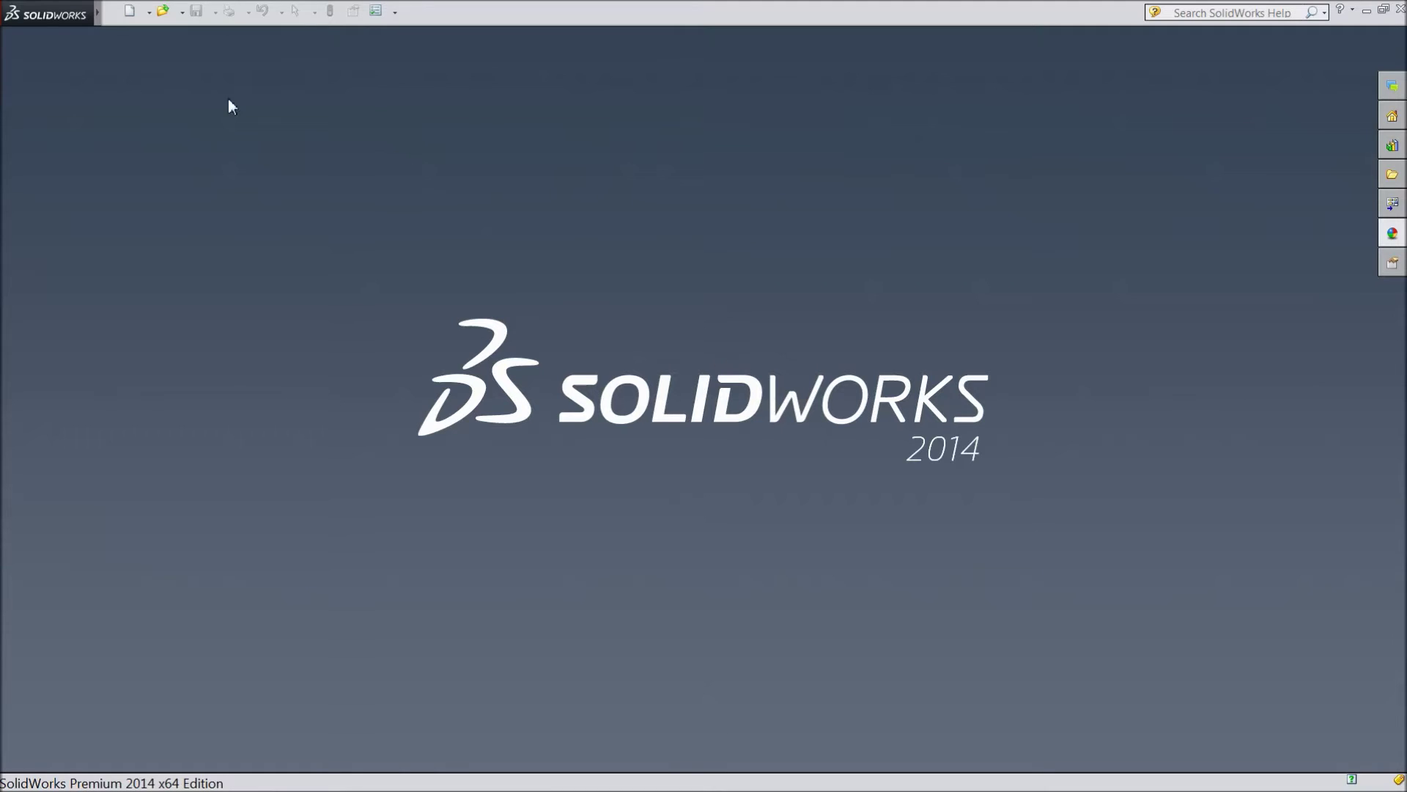
- Open the New document dropdown on the quick access toolbar
left_click(149, 12)
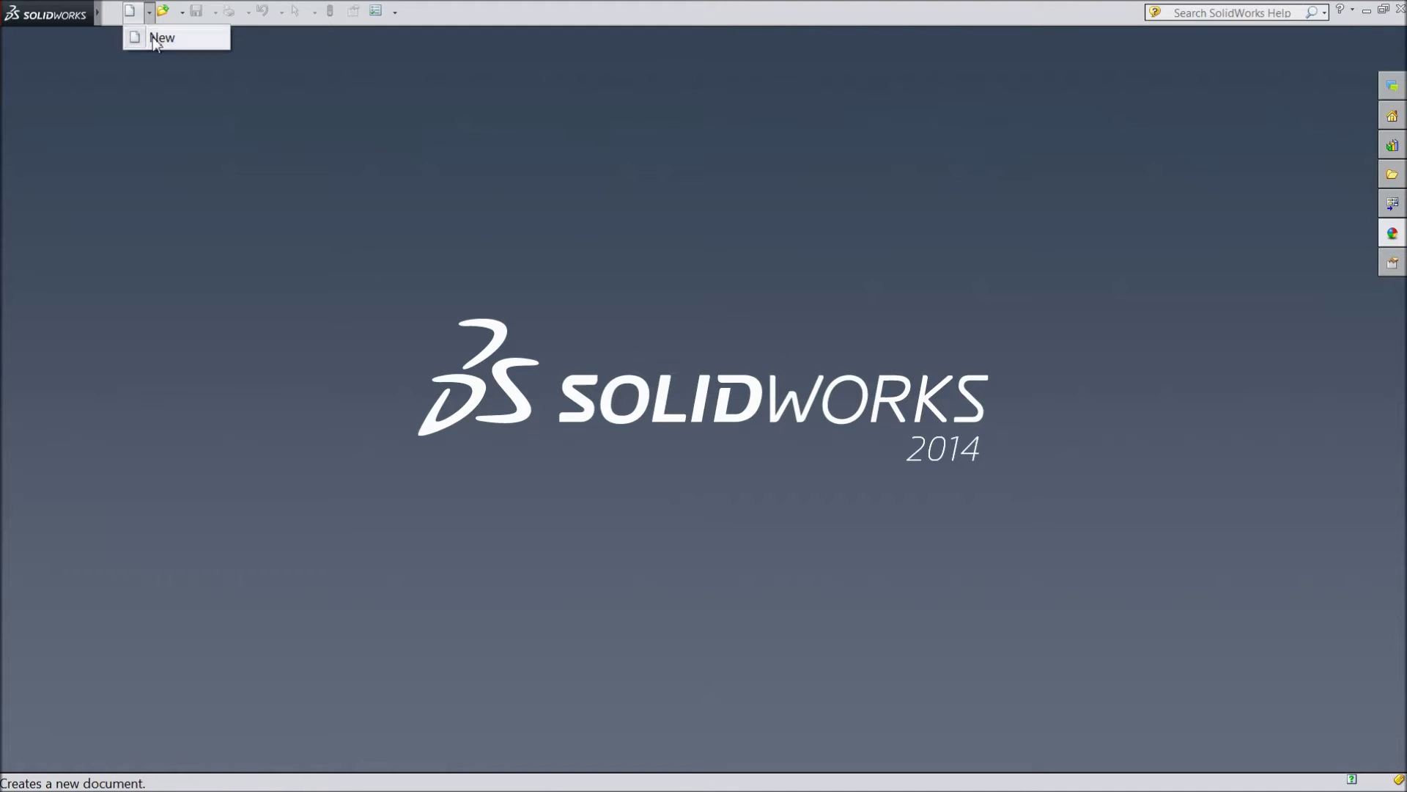
- Create a new Part document and widen the FeatureManager tree to show full names
left_click(158, 37)
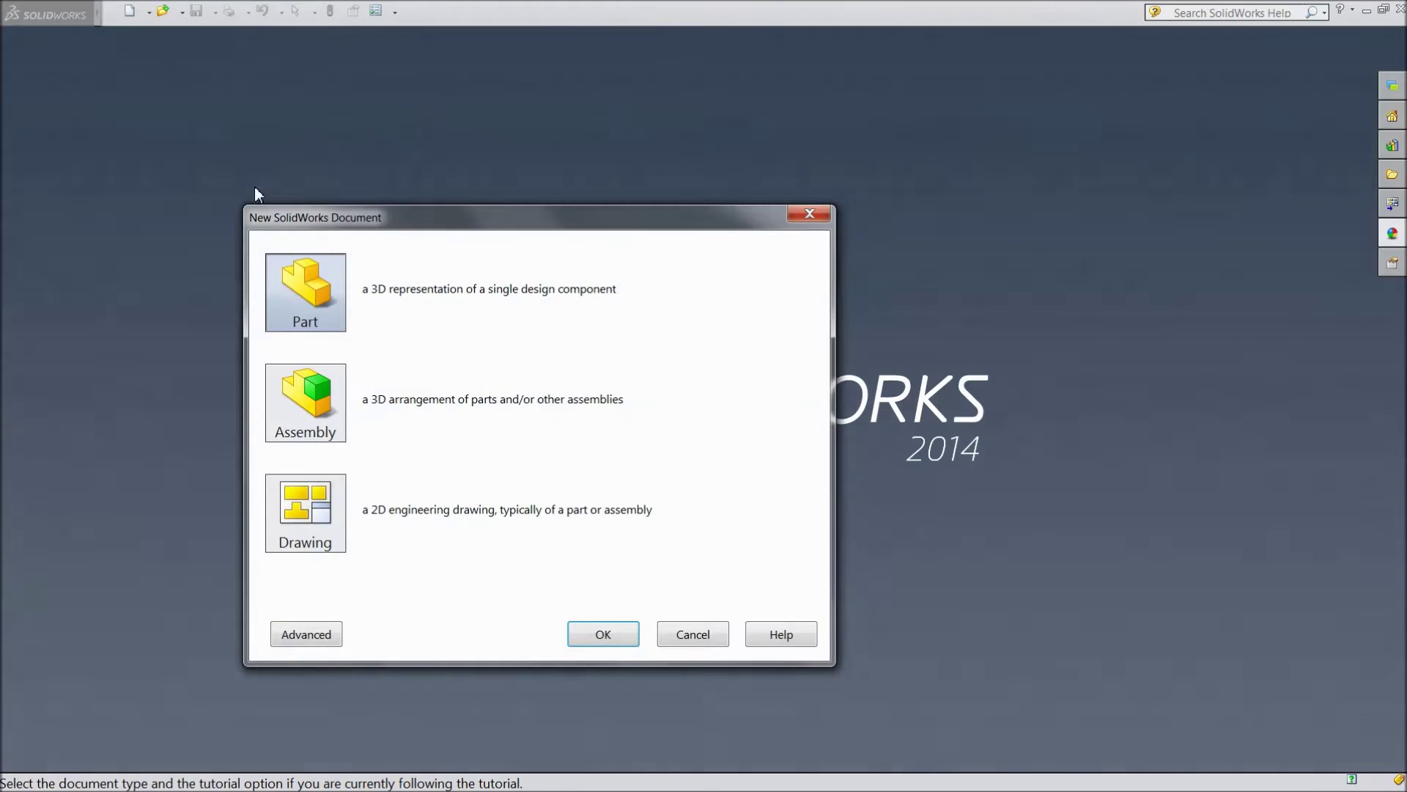
left_click(604, 635)
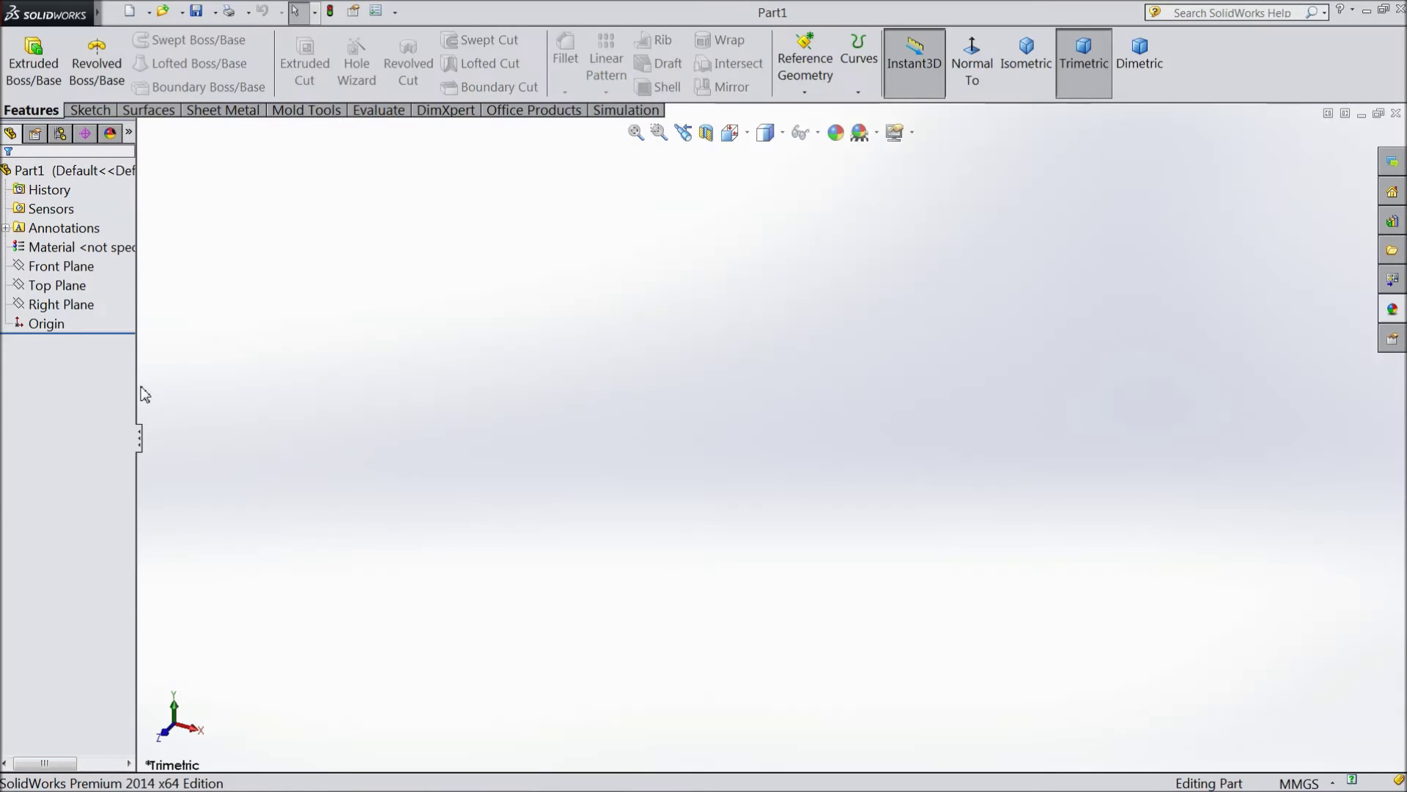
left_click_drag(137, 382, 193, 391)
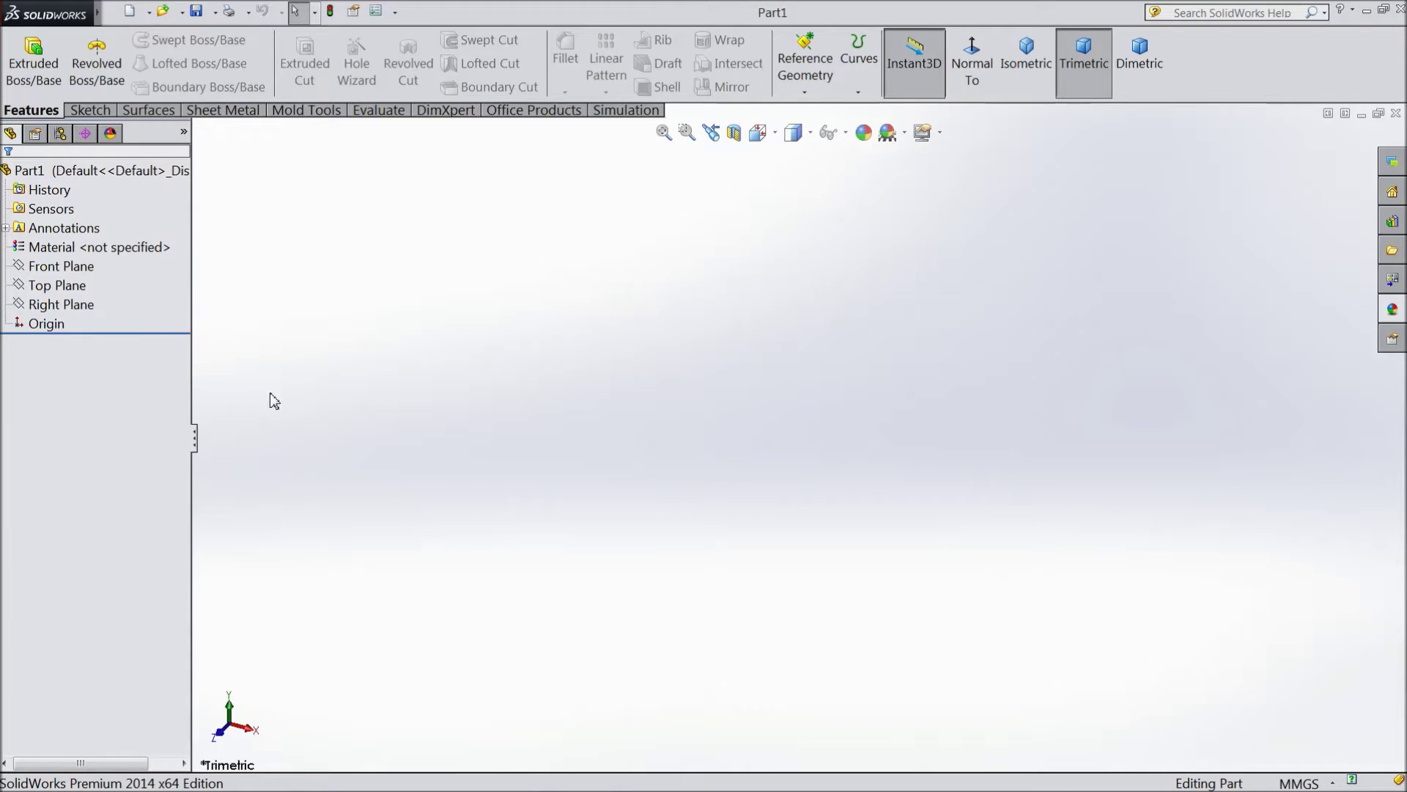
- Start Sketch1 on the Top Plane with the Sketch tools showing
left_click(70, 293)
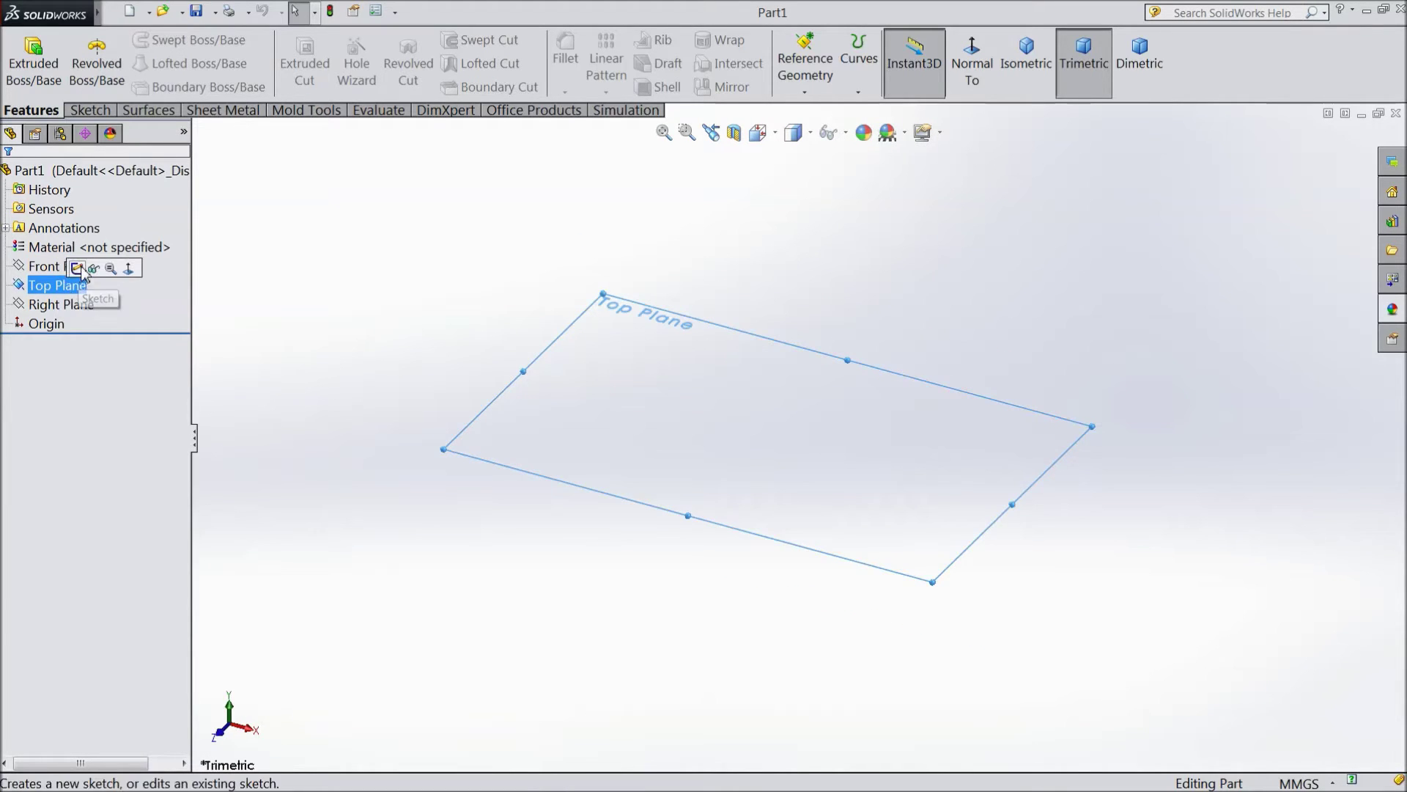
left_click(77, 268)
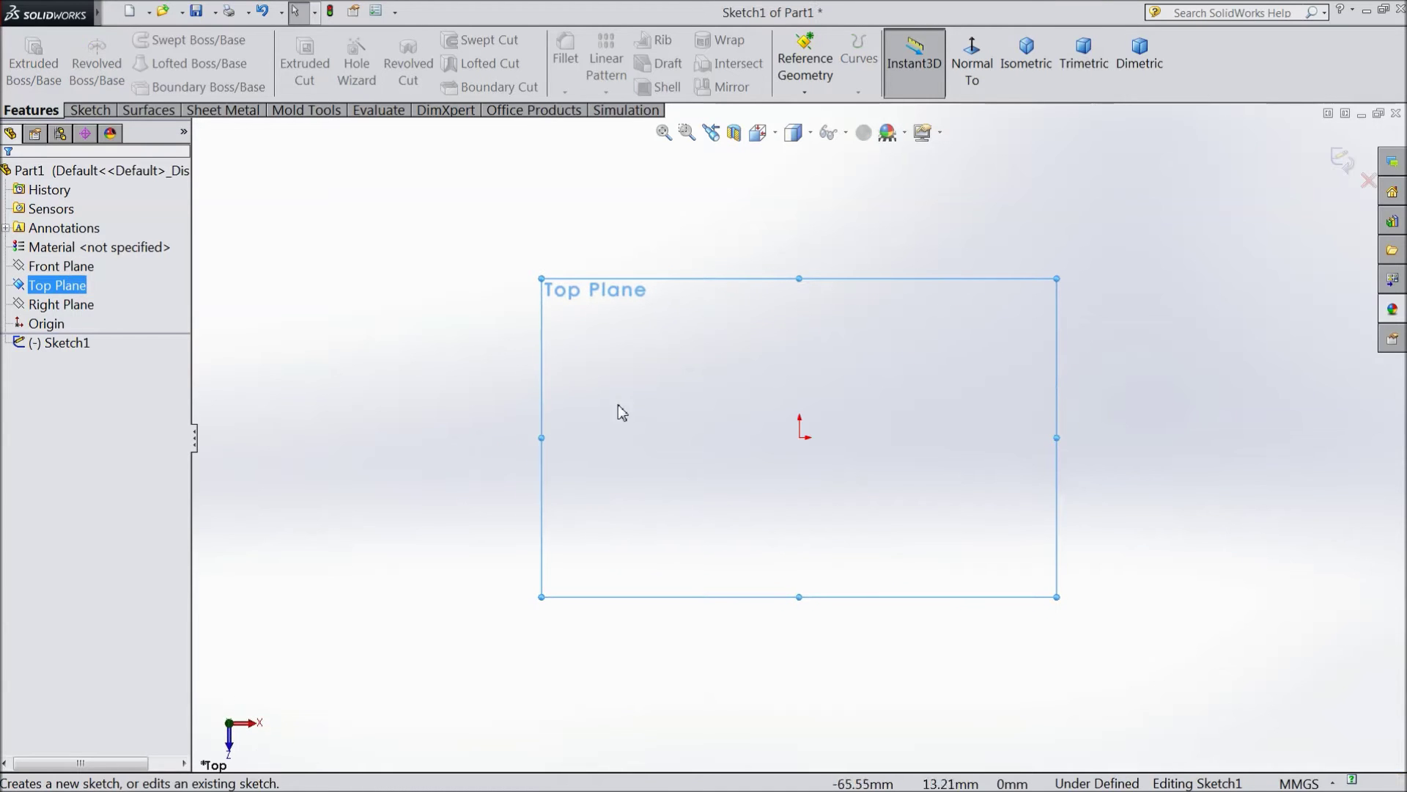
left_click(90, 111)
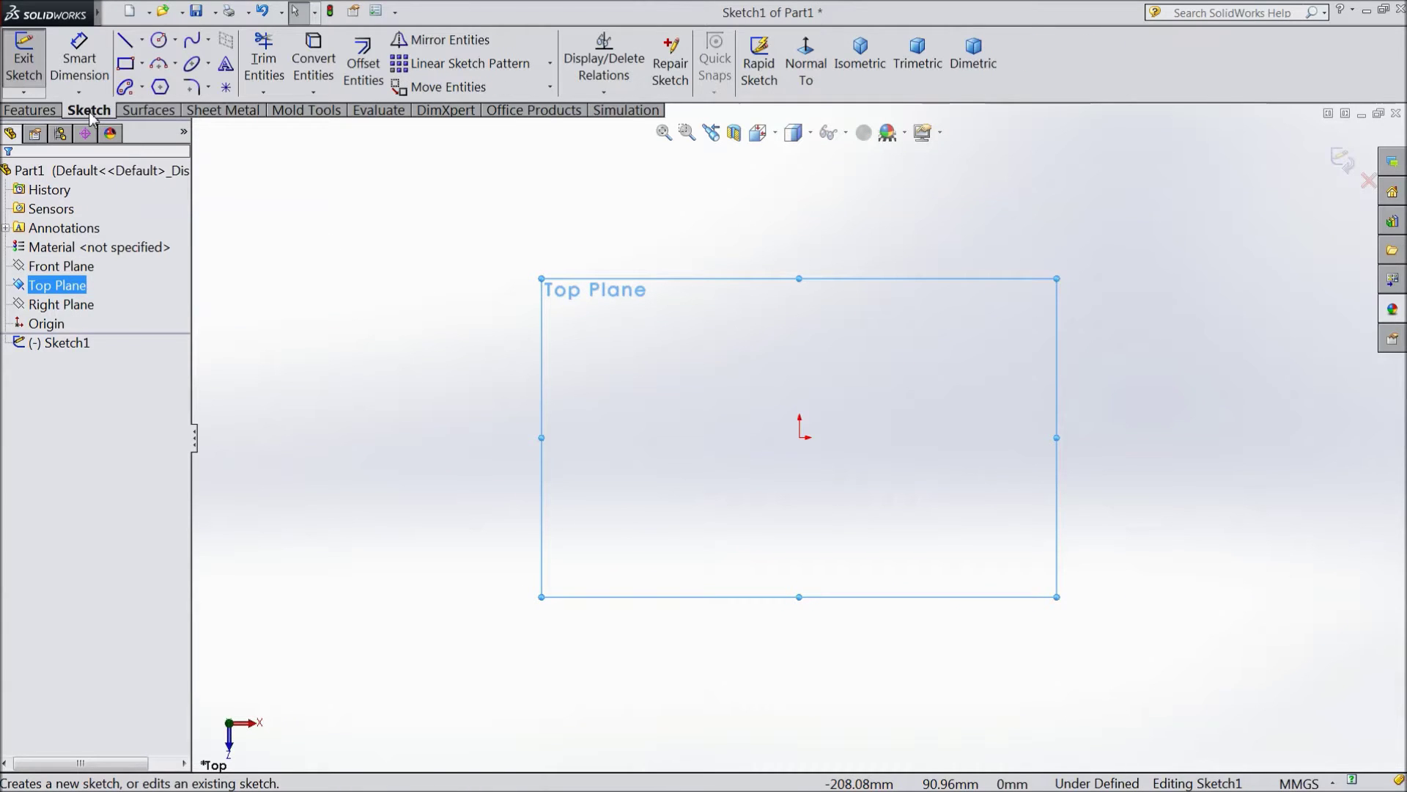
- Choose Corner Rectangle from the rectangle flyout
left_click(143, 65)
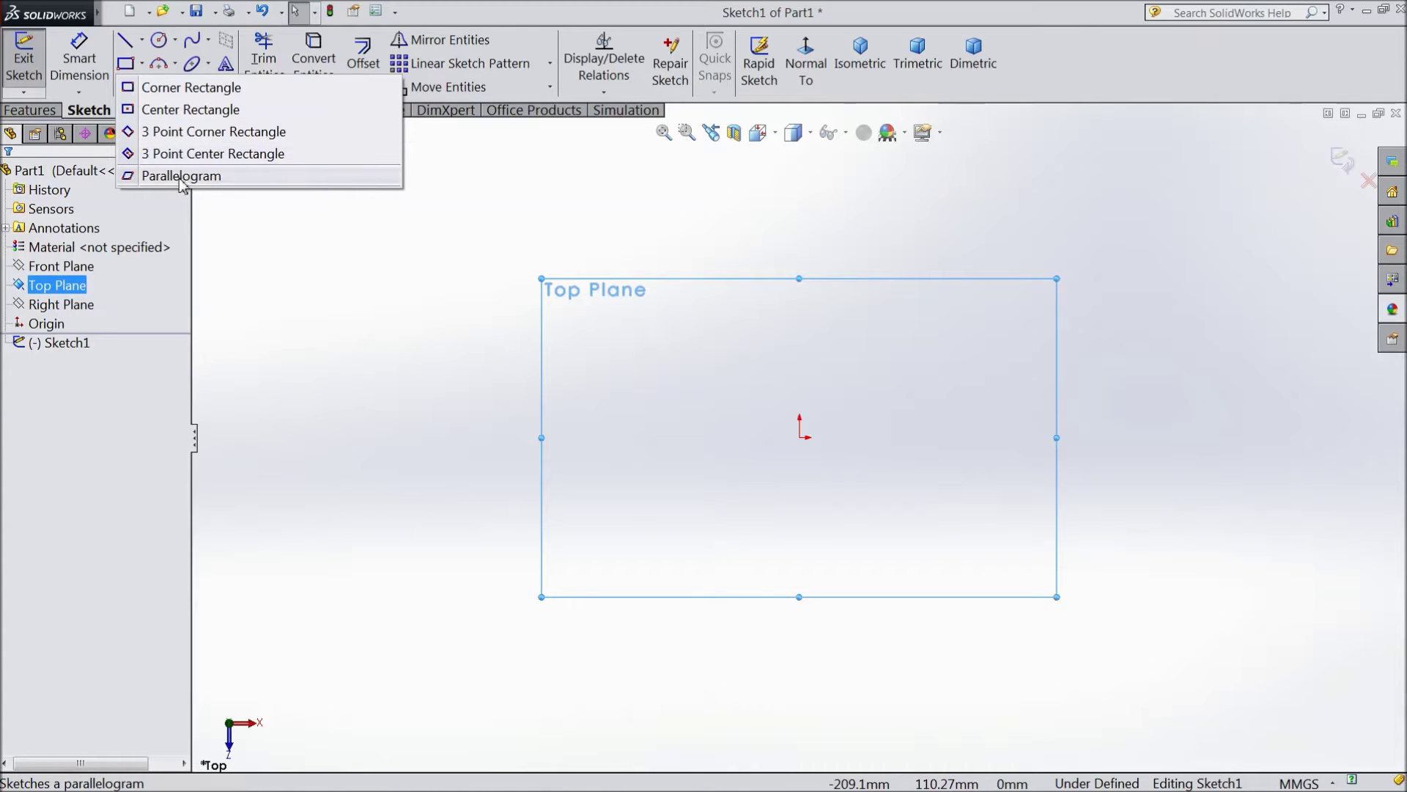
left_click(154, 88)
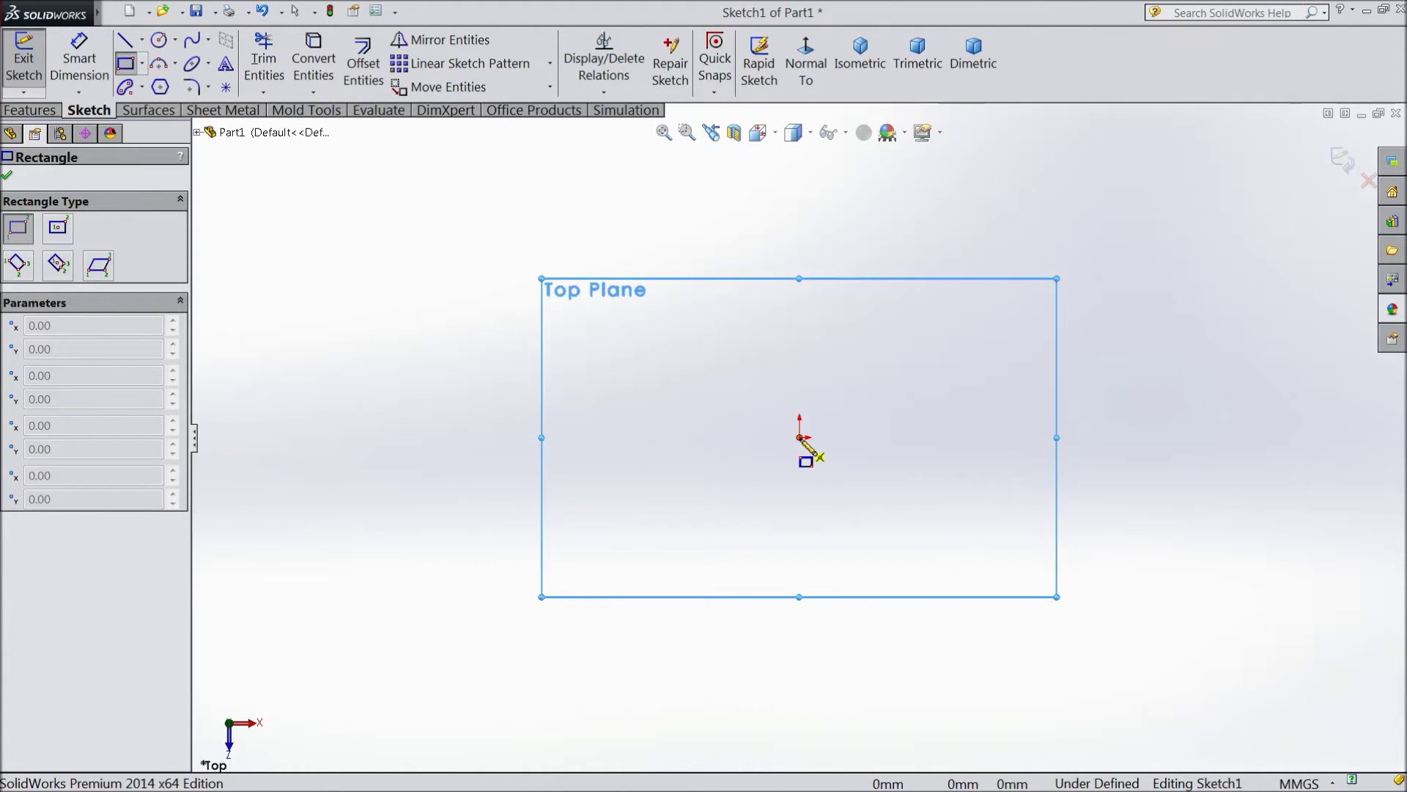
- Draw an outer corner rectangle anchored at the origin, then a smaller rectangle nested inside
left_click(800, 438)
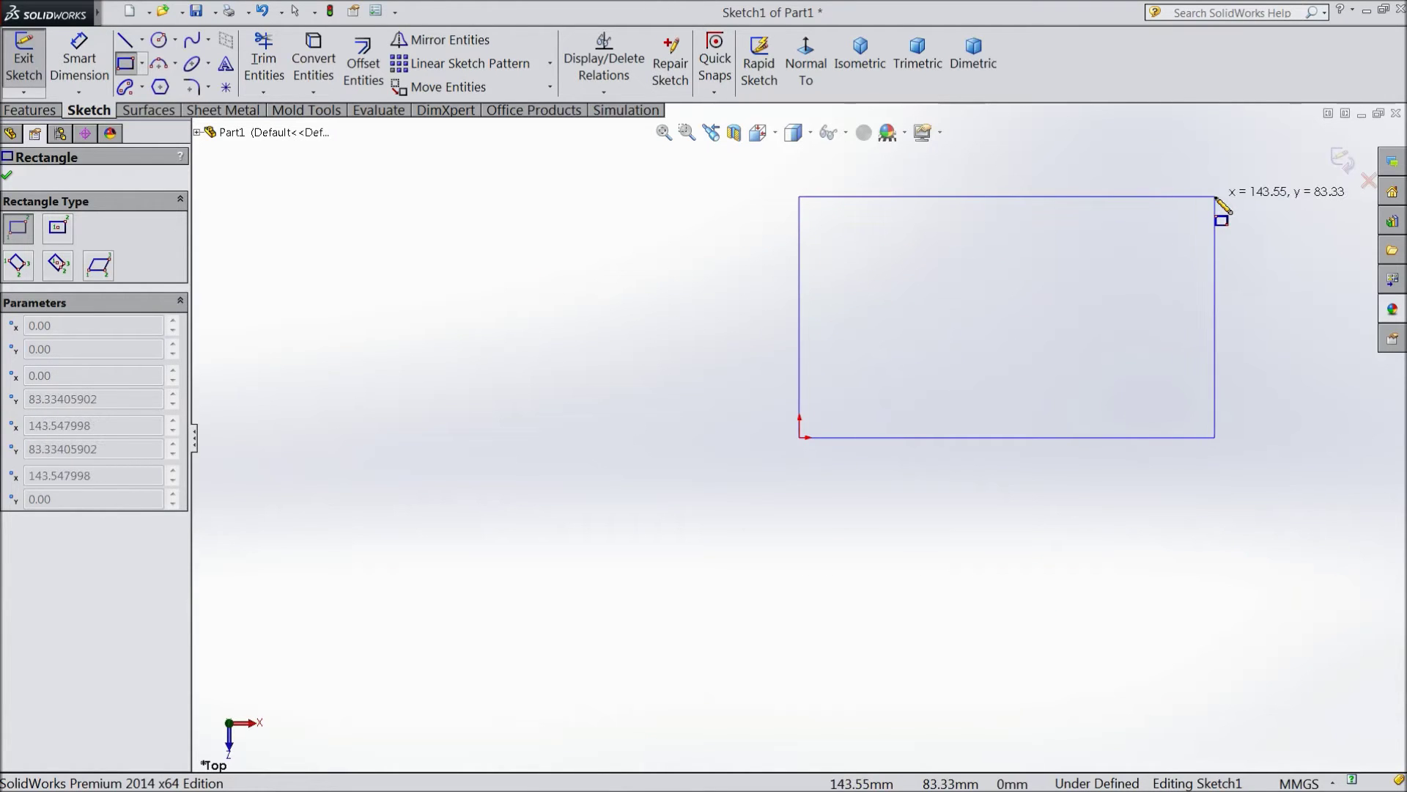
left_click(1217, 197)
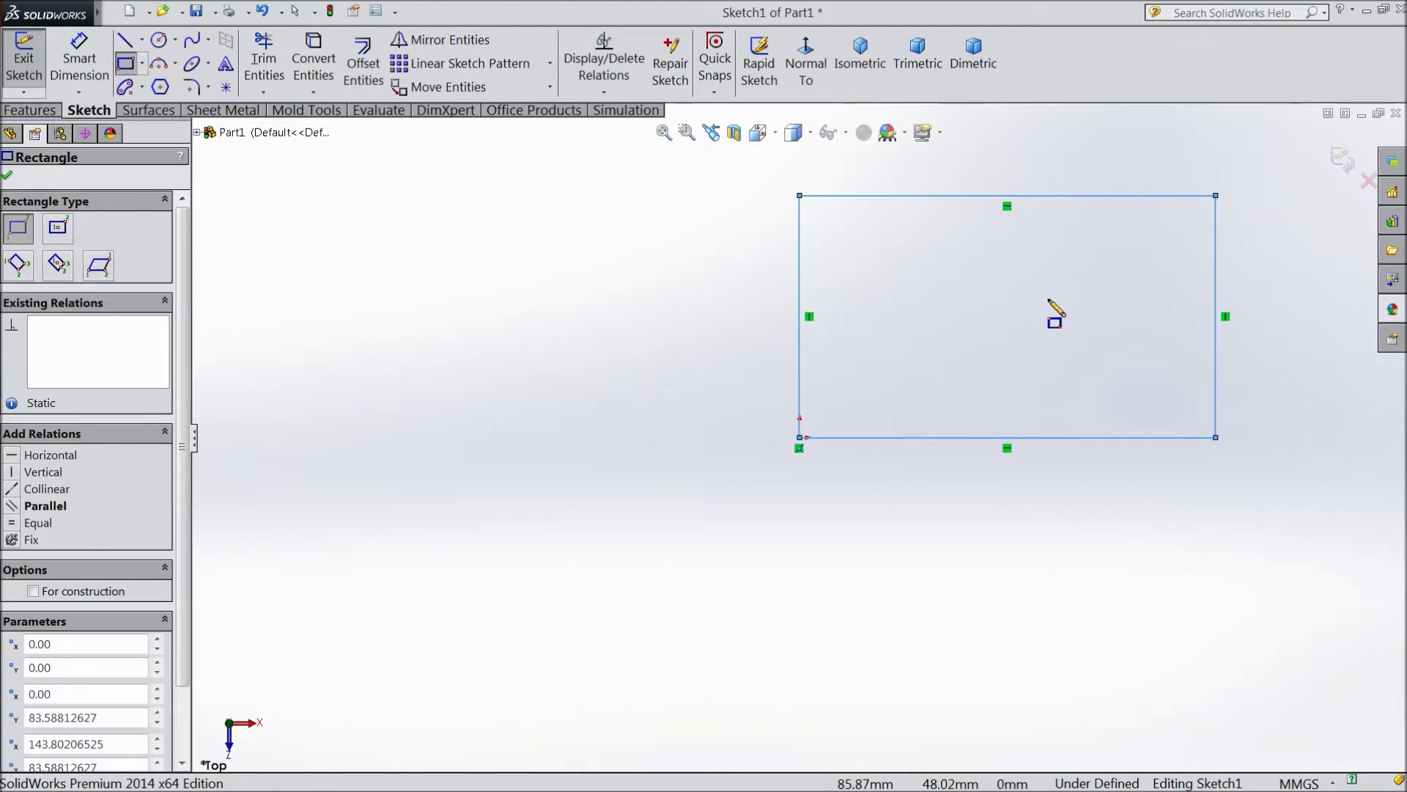
left_click(854, 394)
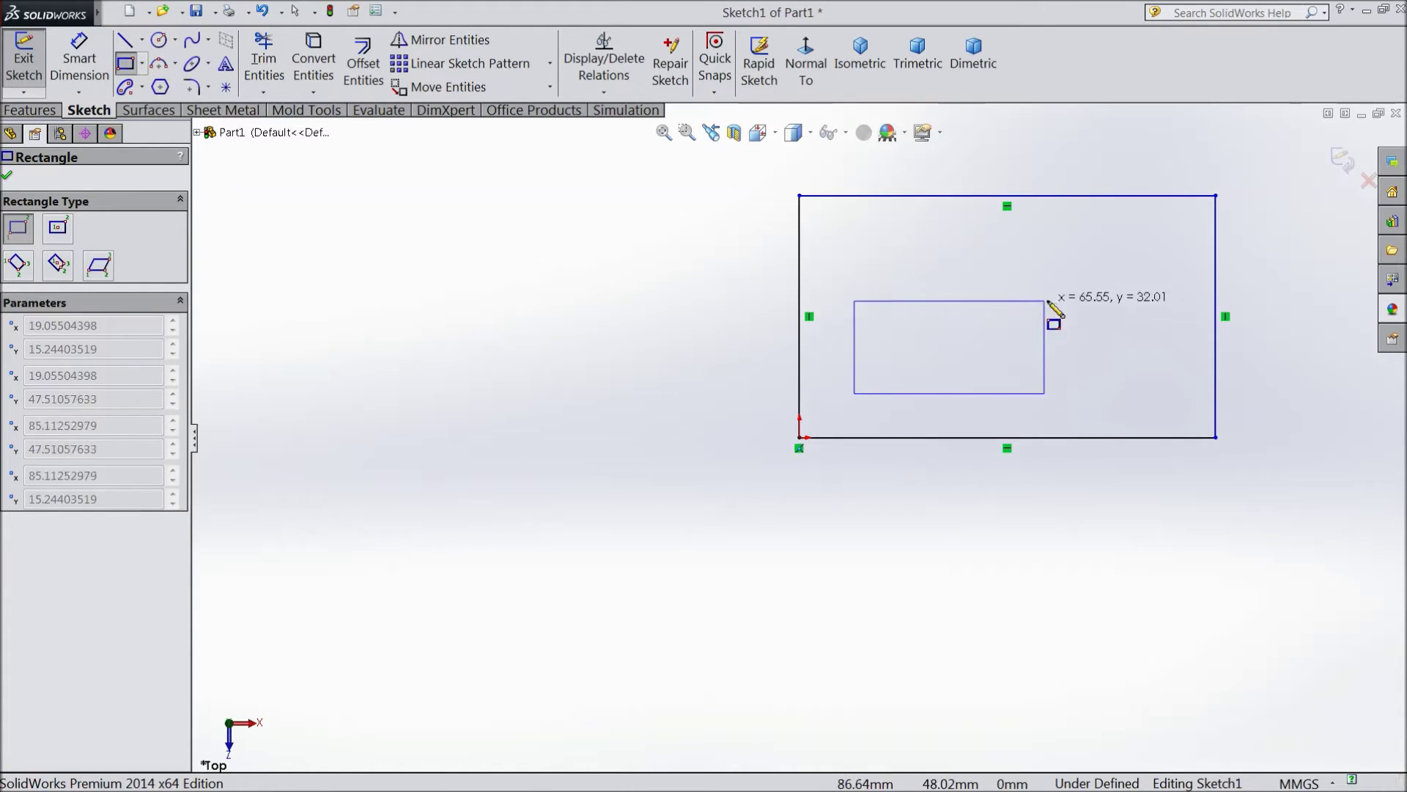
left_click(1174, 232)
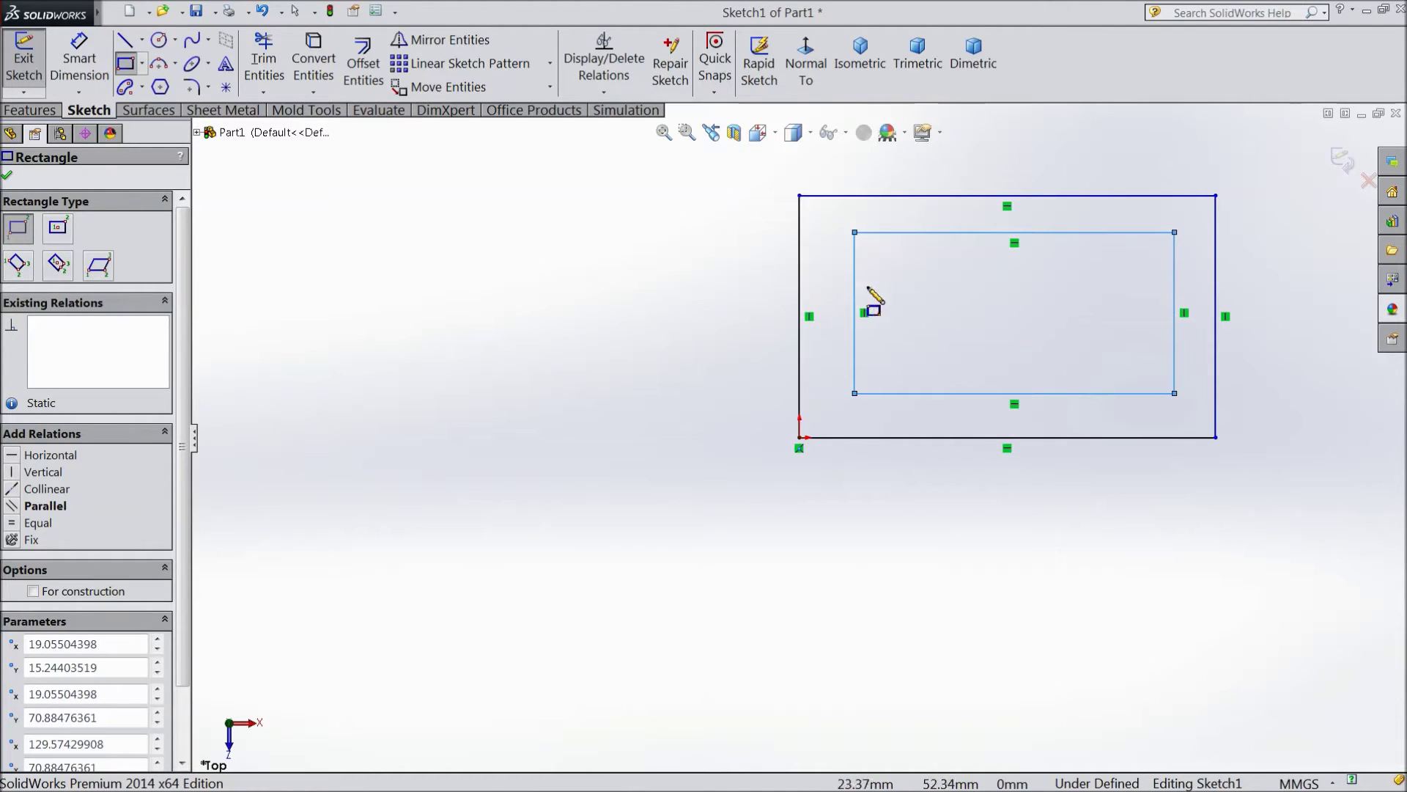
- Smart-dimension the inner rectangle's offsets: 12.70 from the outer top edge, 19.06 from the left
left_click(79, 58)
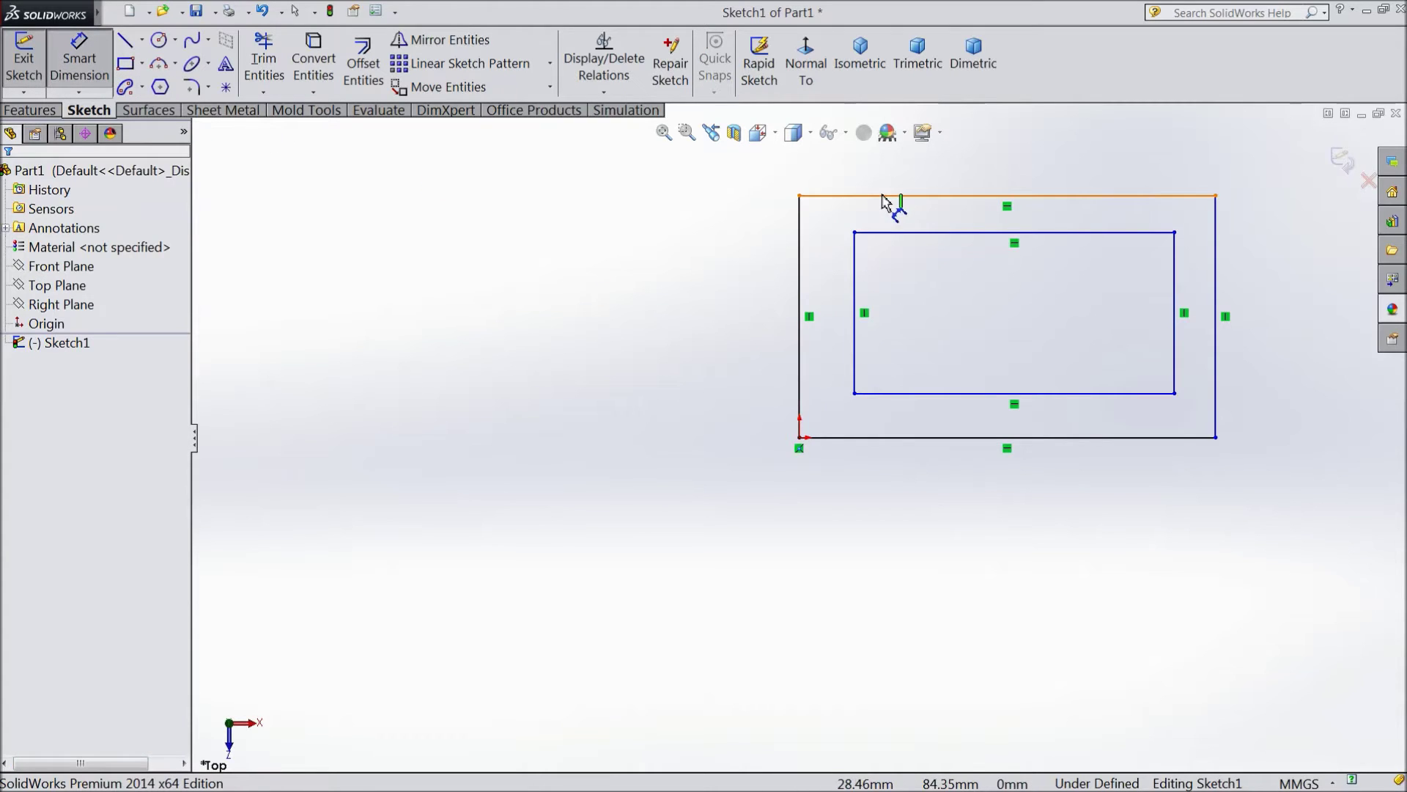
left_click(895, 196)
left_click(903, 233)
left_click(746, 220)
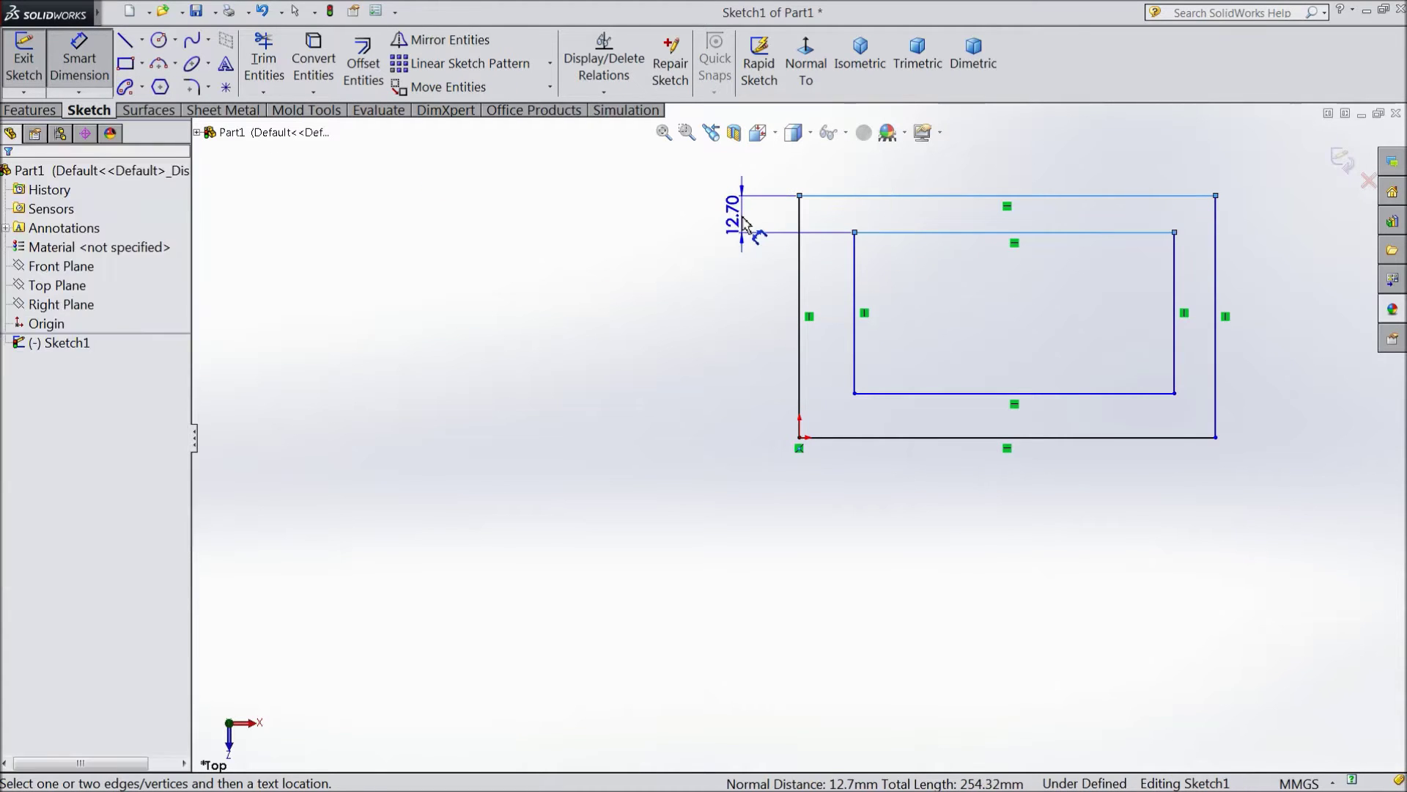
left_click(664, 197)
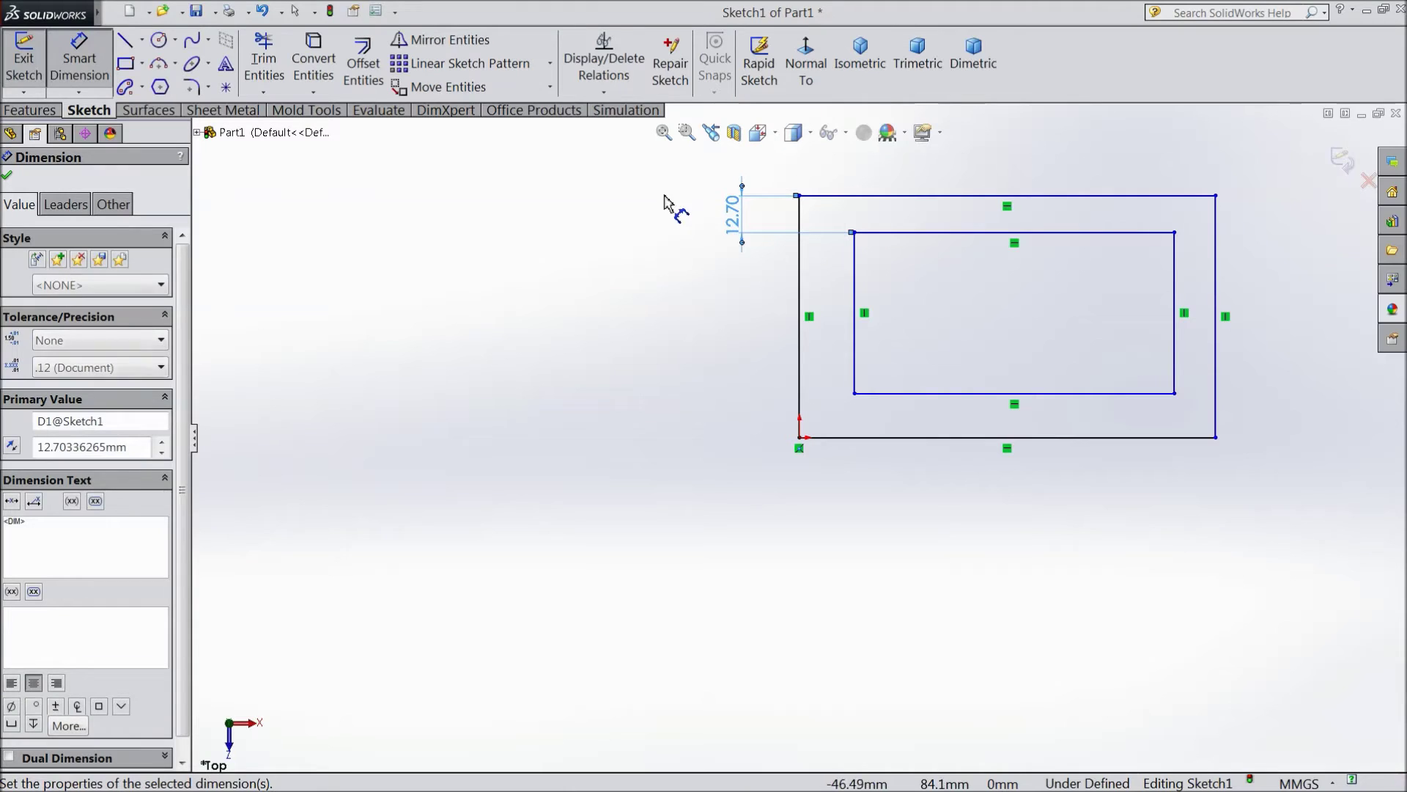
left_click(856, 323)
left_click(804, 330)
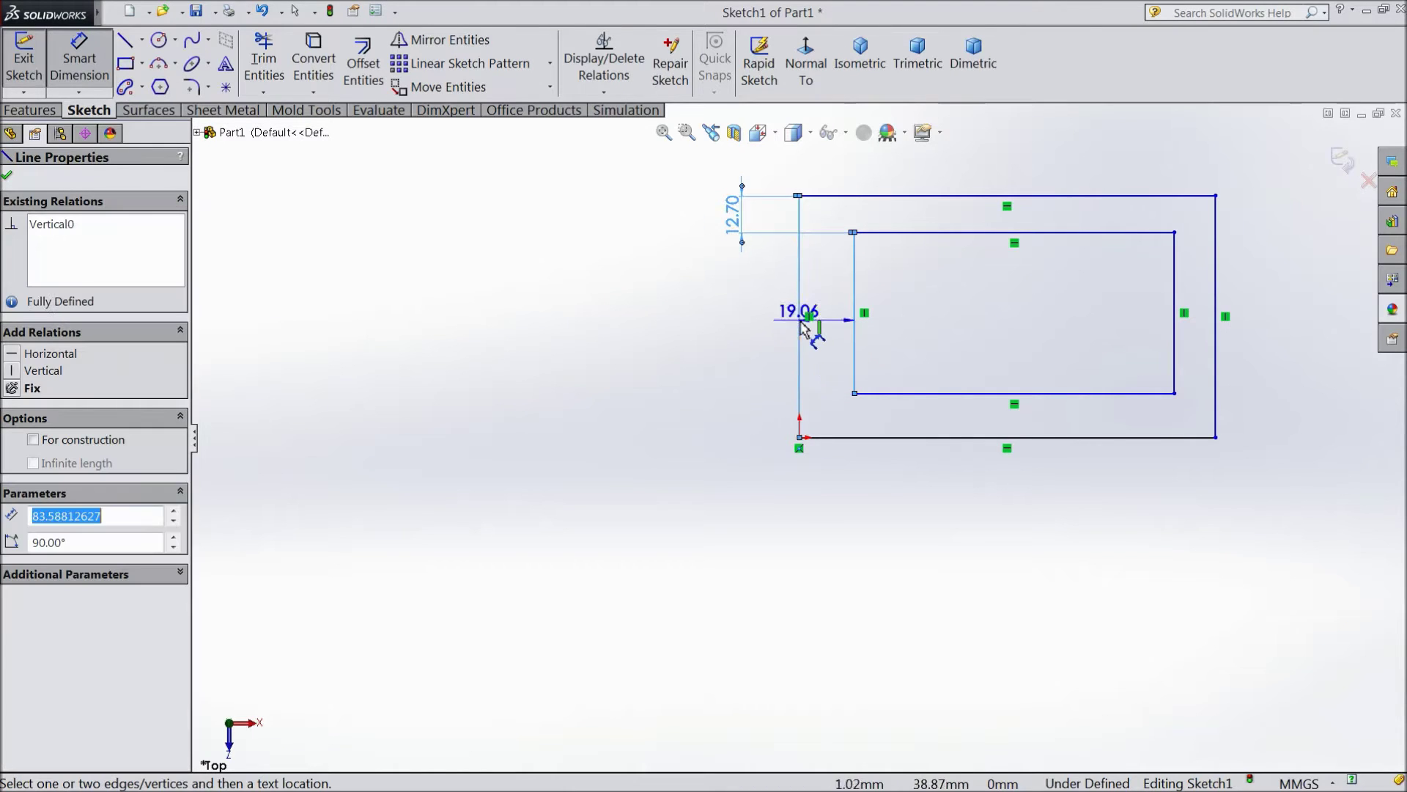
left_click(814, 448)
left_click(750, 451)
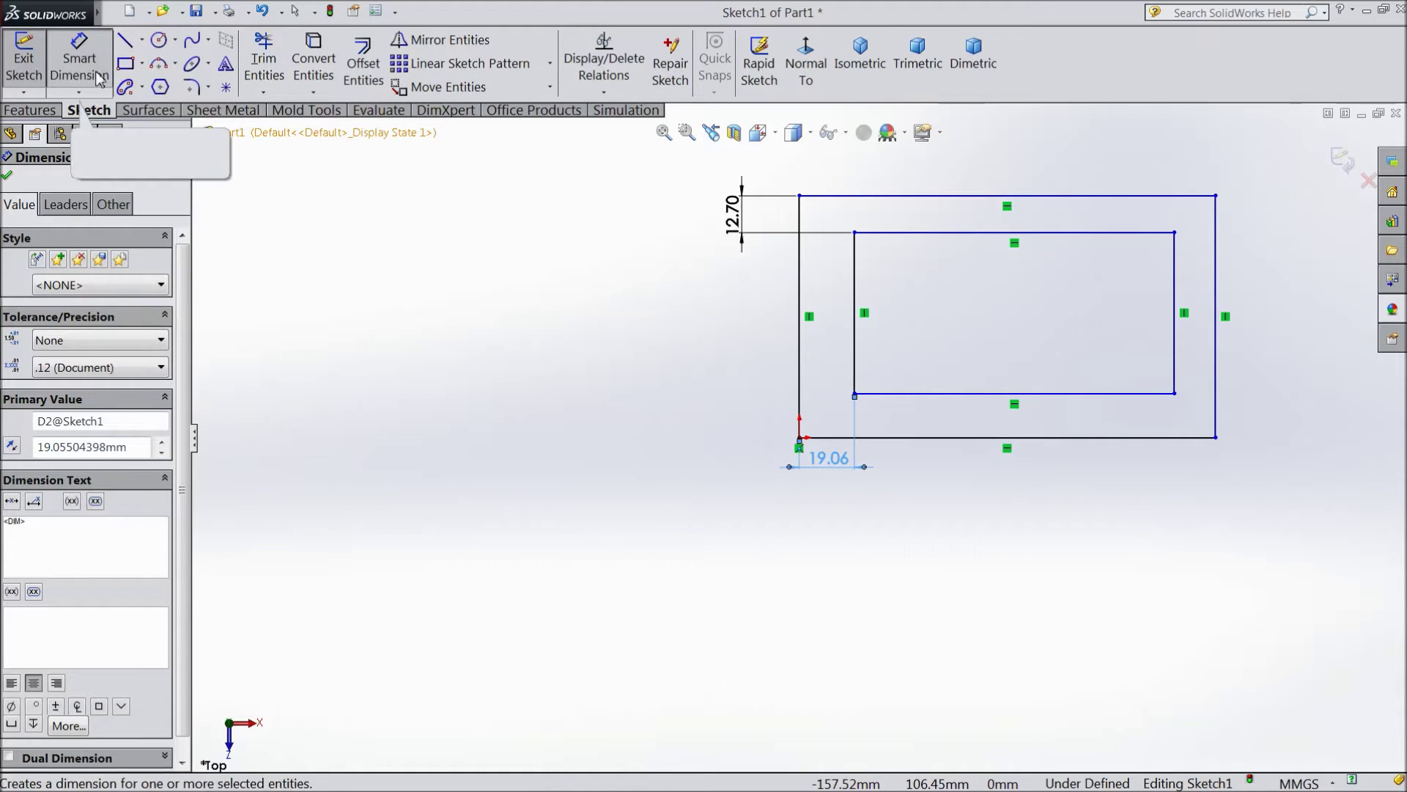
left_click(79, 63)
- Draw two nested Center Rectangles sharing one centre point left of the first pair
left_click(142, 64)
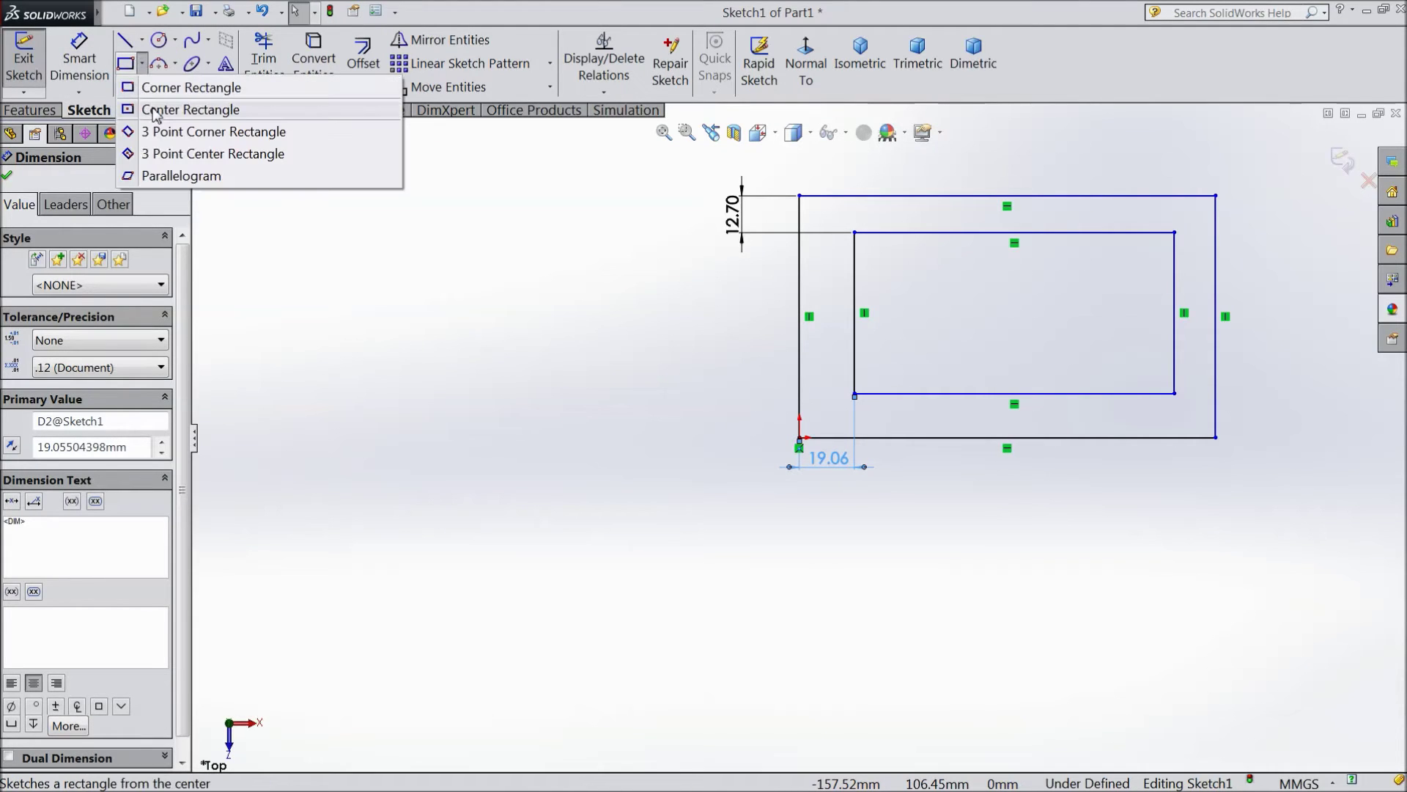
left_click(156, 109)
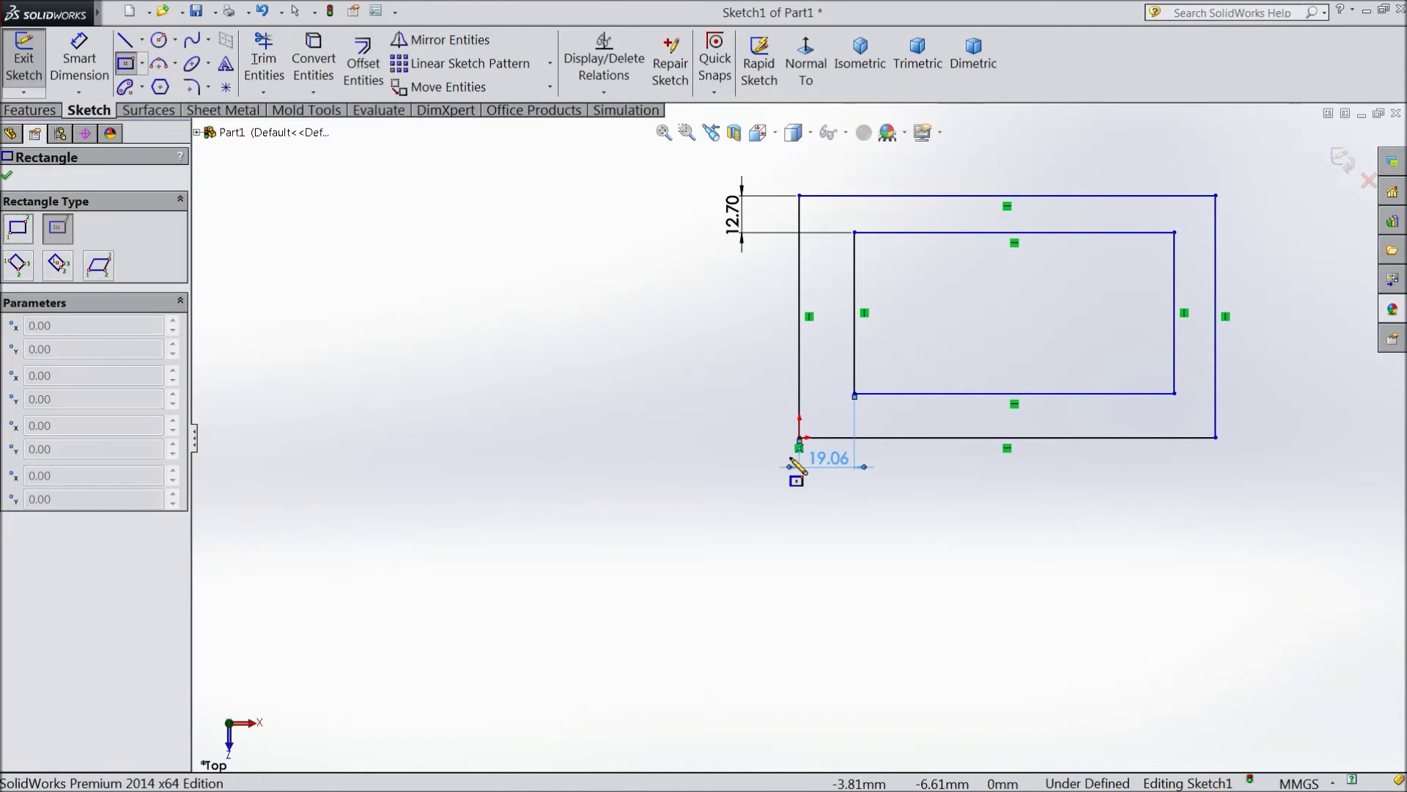
left_click(436, 466)
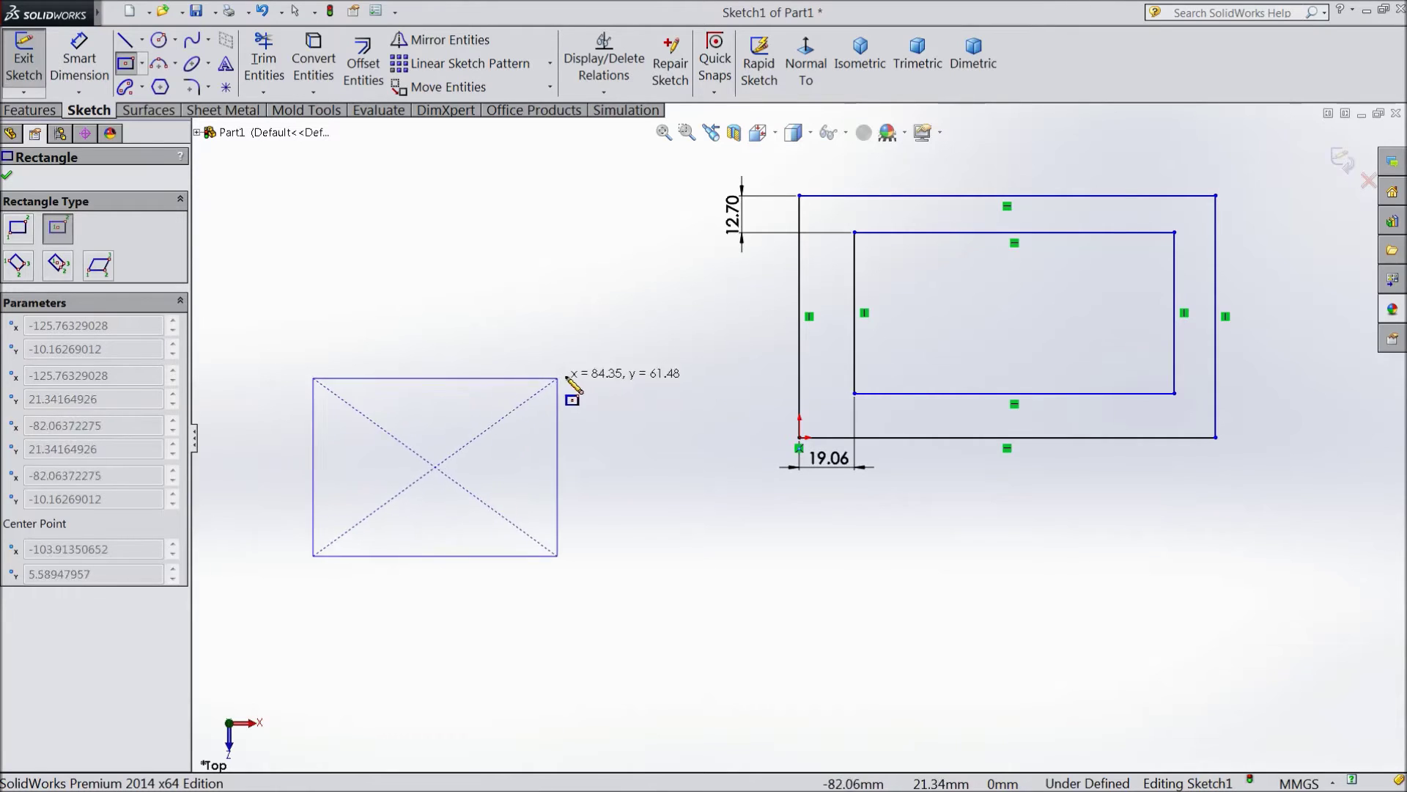
left_click(635, 356)
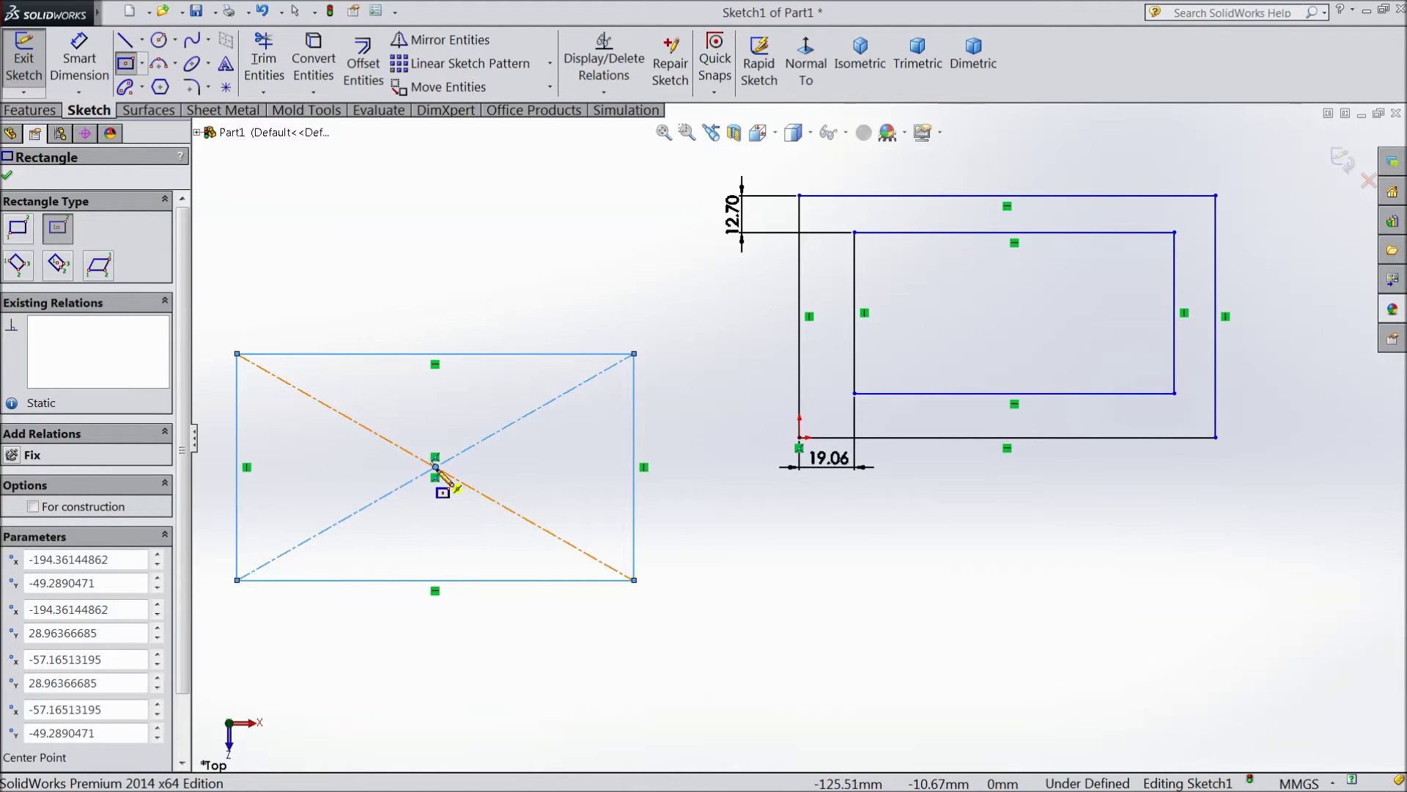
left_click(436, 467)
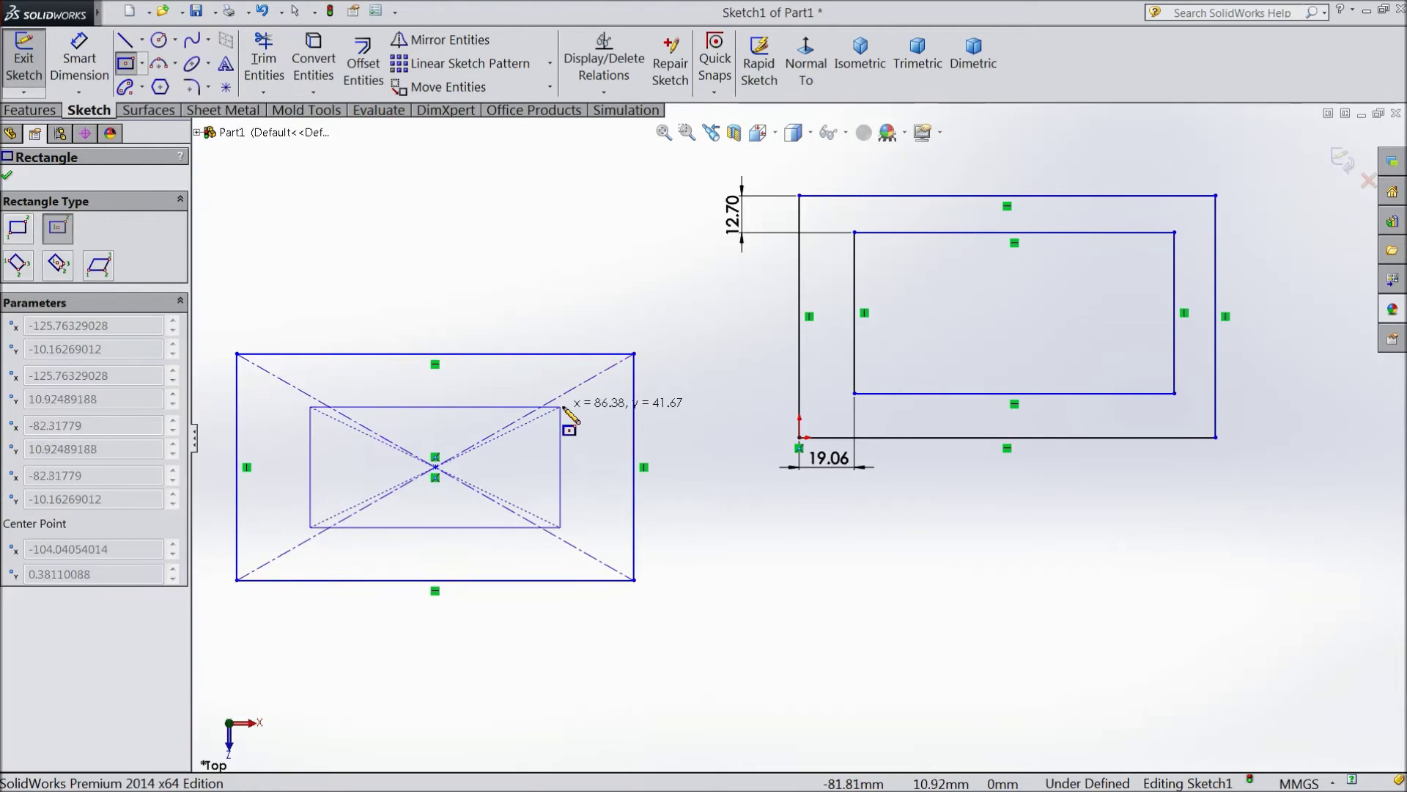
left_click(594, 404)
- Close the rectangle PropertyManager and deselect the inner centre rectangle
scroll(418, 487, "up", 2)
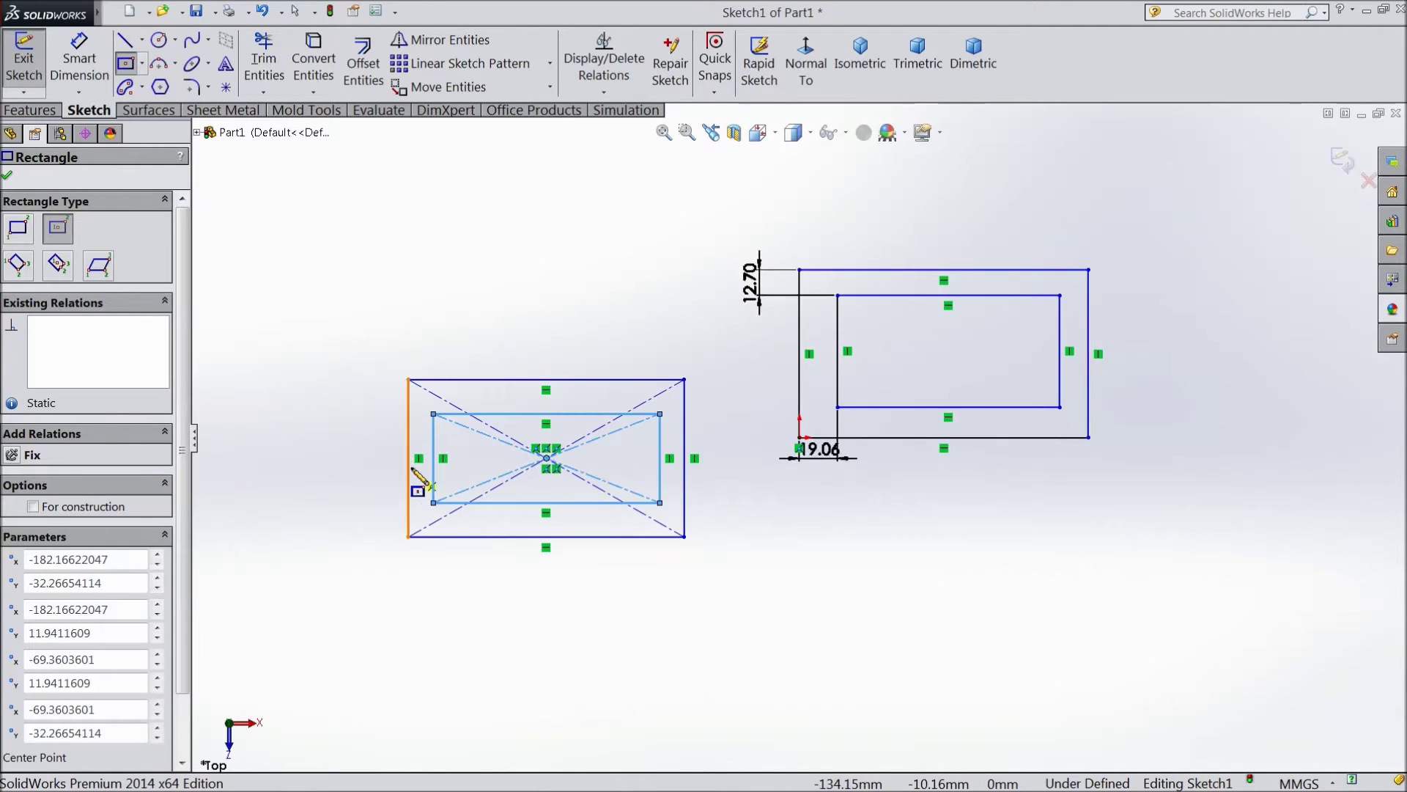
scroll(440, 480, "down", 1)
scroll(389, 465, "down", 1)
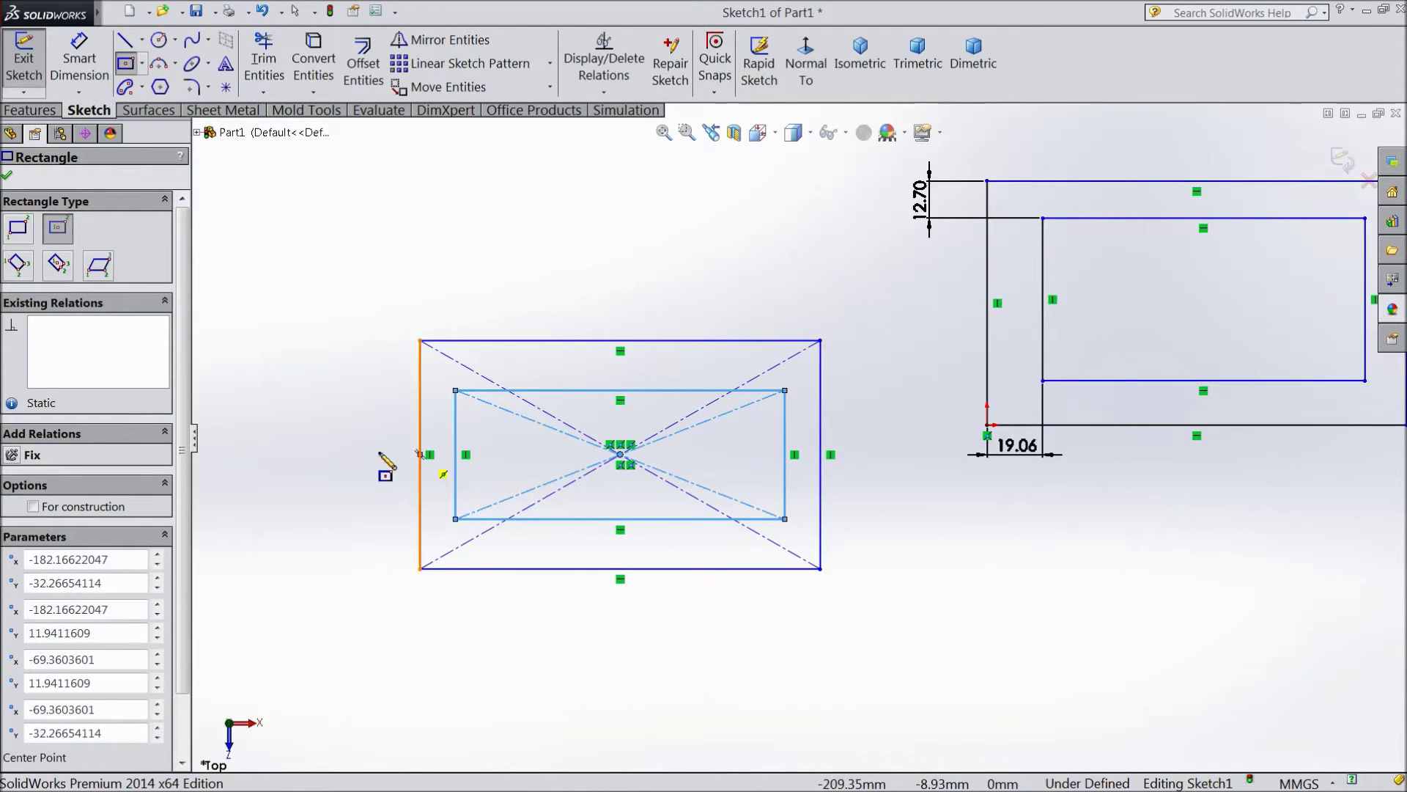
left_click(8, 176)
scroll(631, 481, "down", 2)
left_click(600, 233)
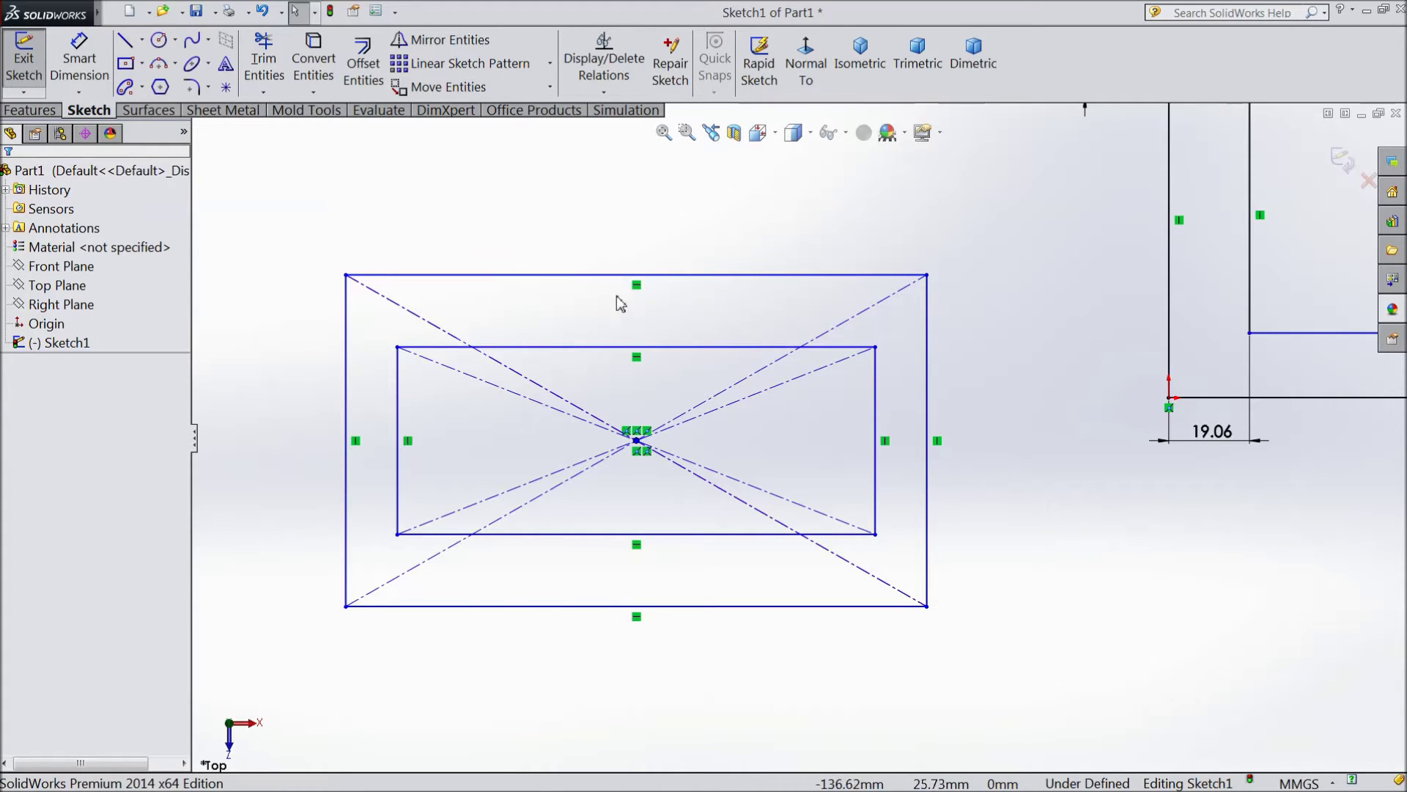
left_click(142, 63)
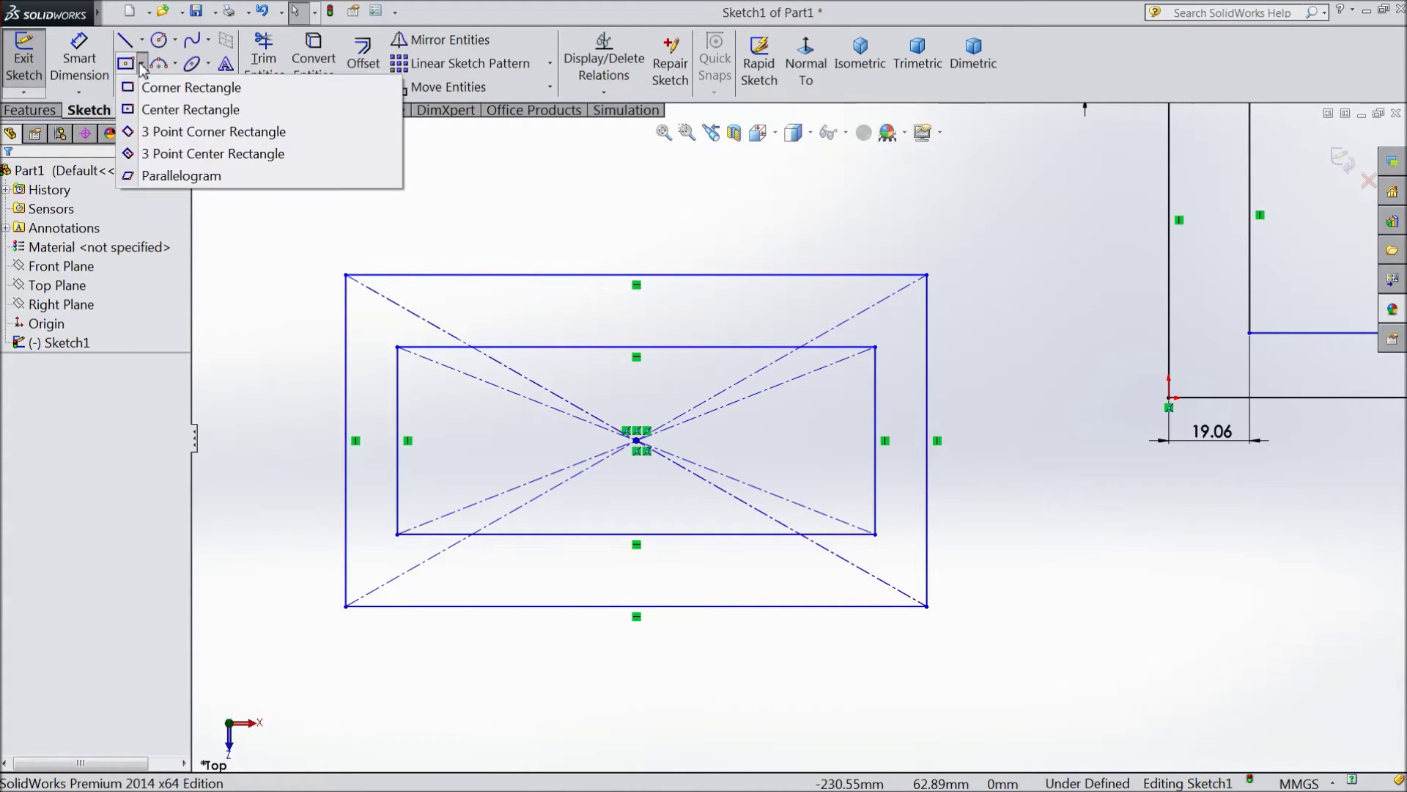
- Draw an upright 3 Point Corner Rectangle below the centred pair
left_click(181, 137)
scroll(459, 264, "up", 5)
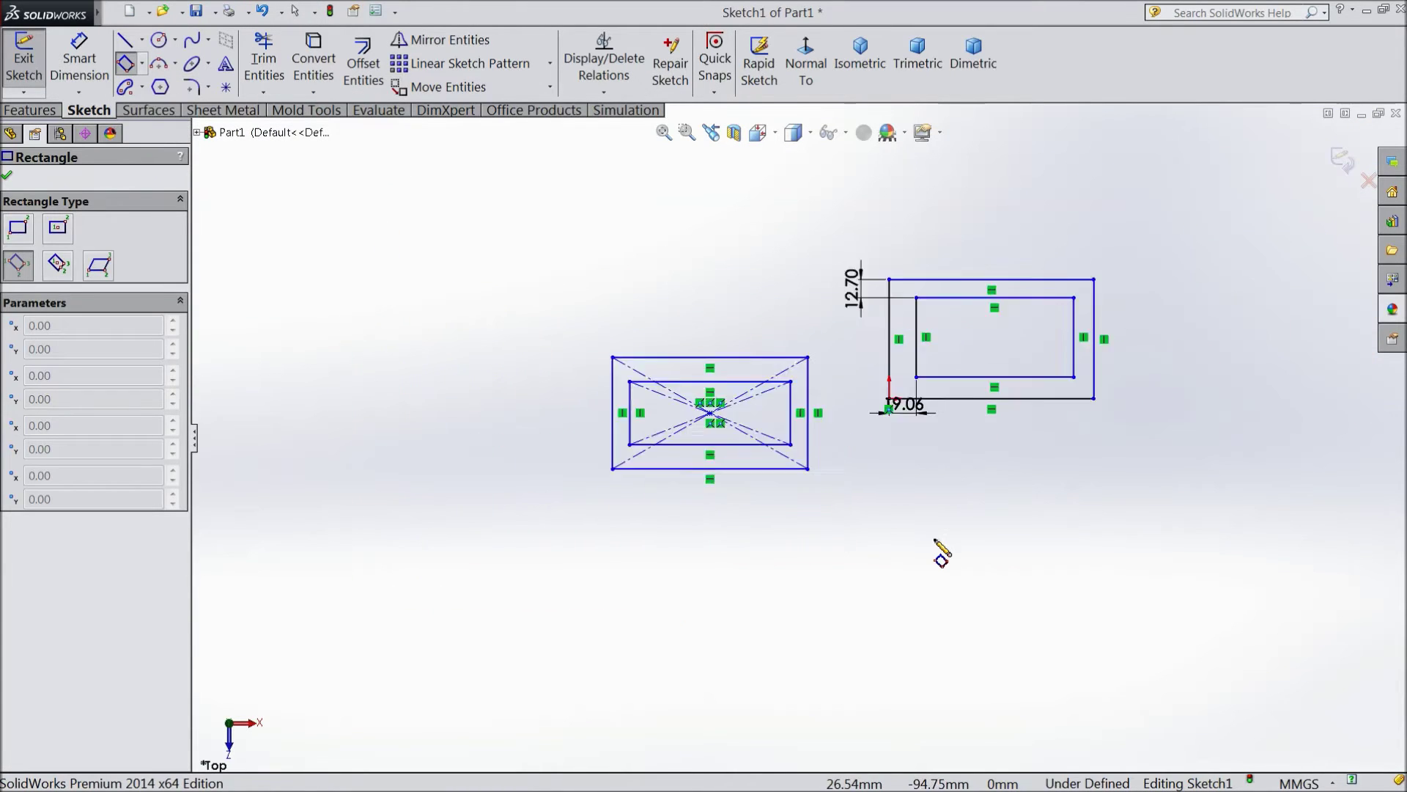
scroll(941, 555, "down", 3)
left_click(689, 581)
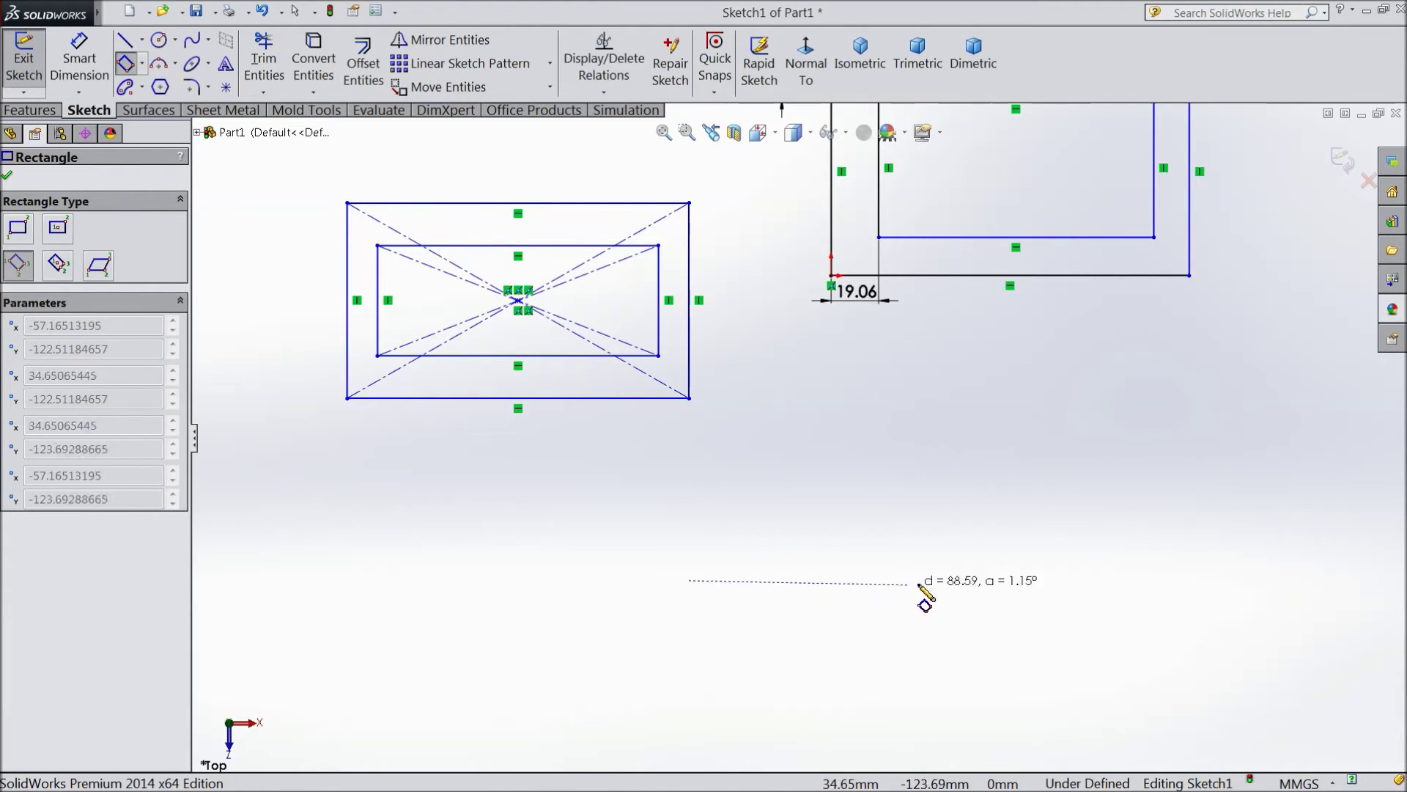
left_click(950, 581)
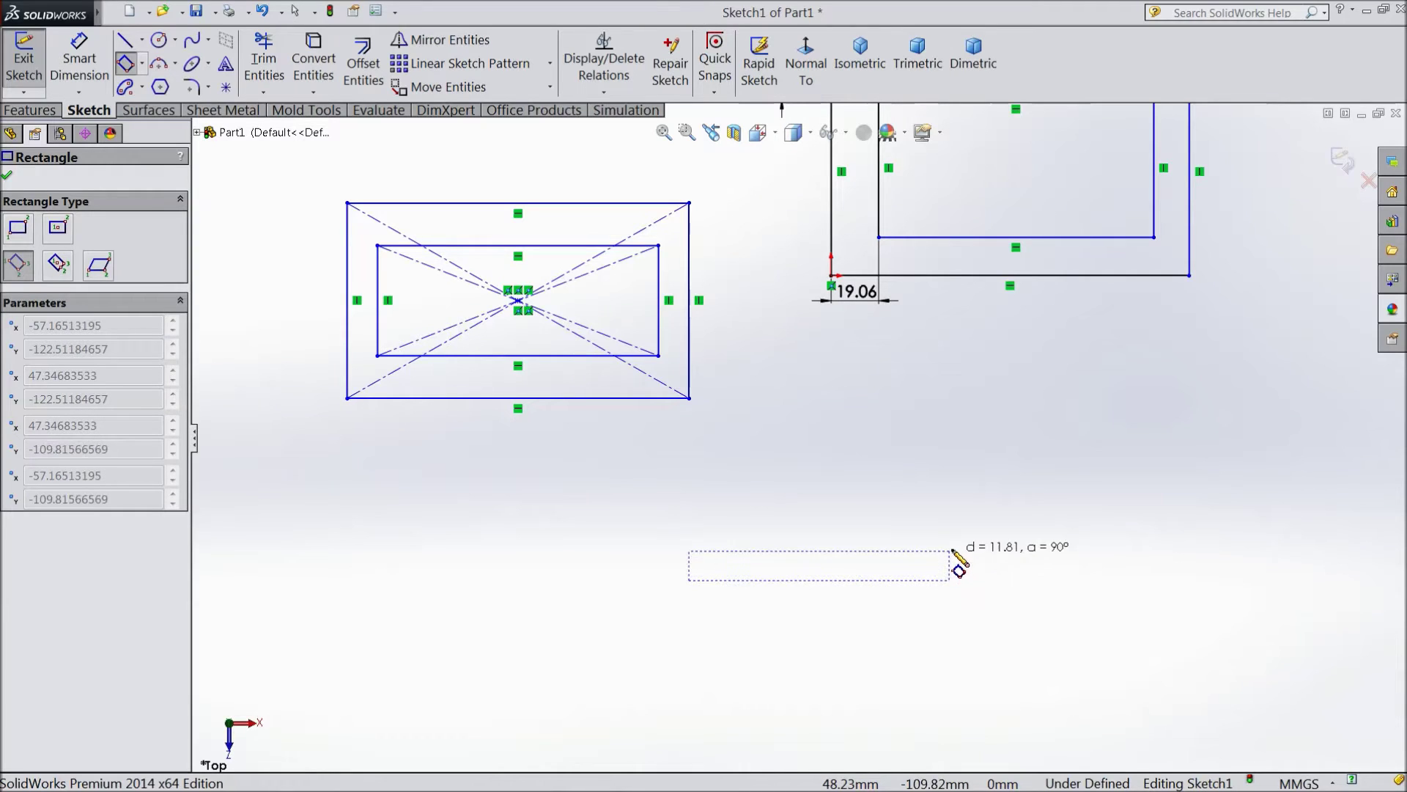
left_click(962, 411)
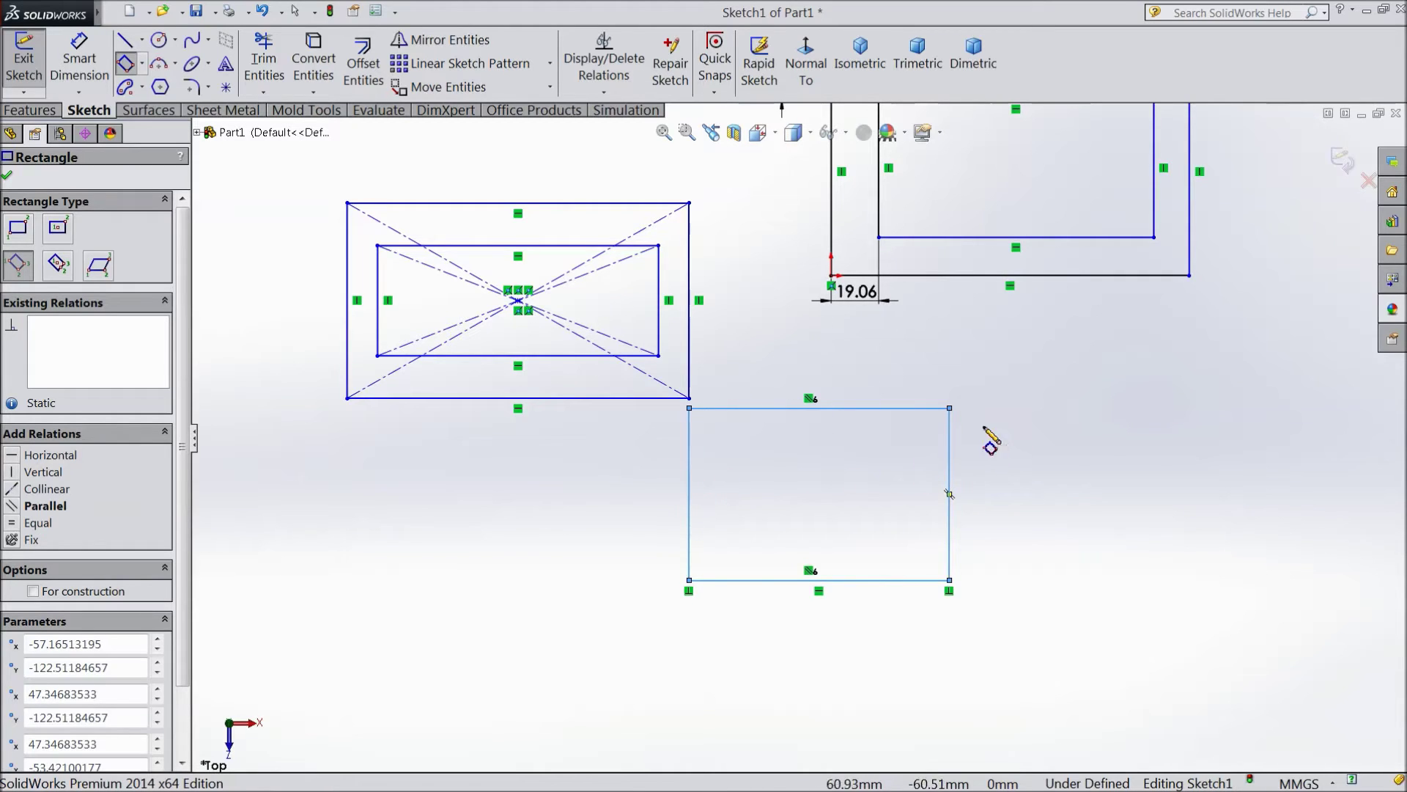
- Draw a tilted 3-point rectangle starting at the first one's top-right corner
left_click(951, 409)
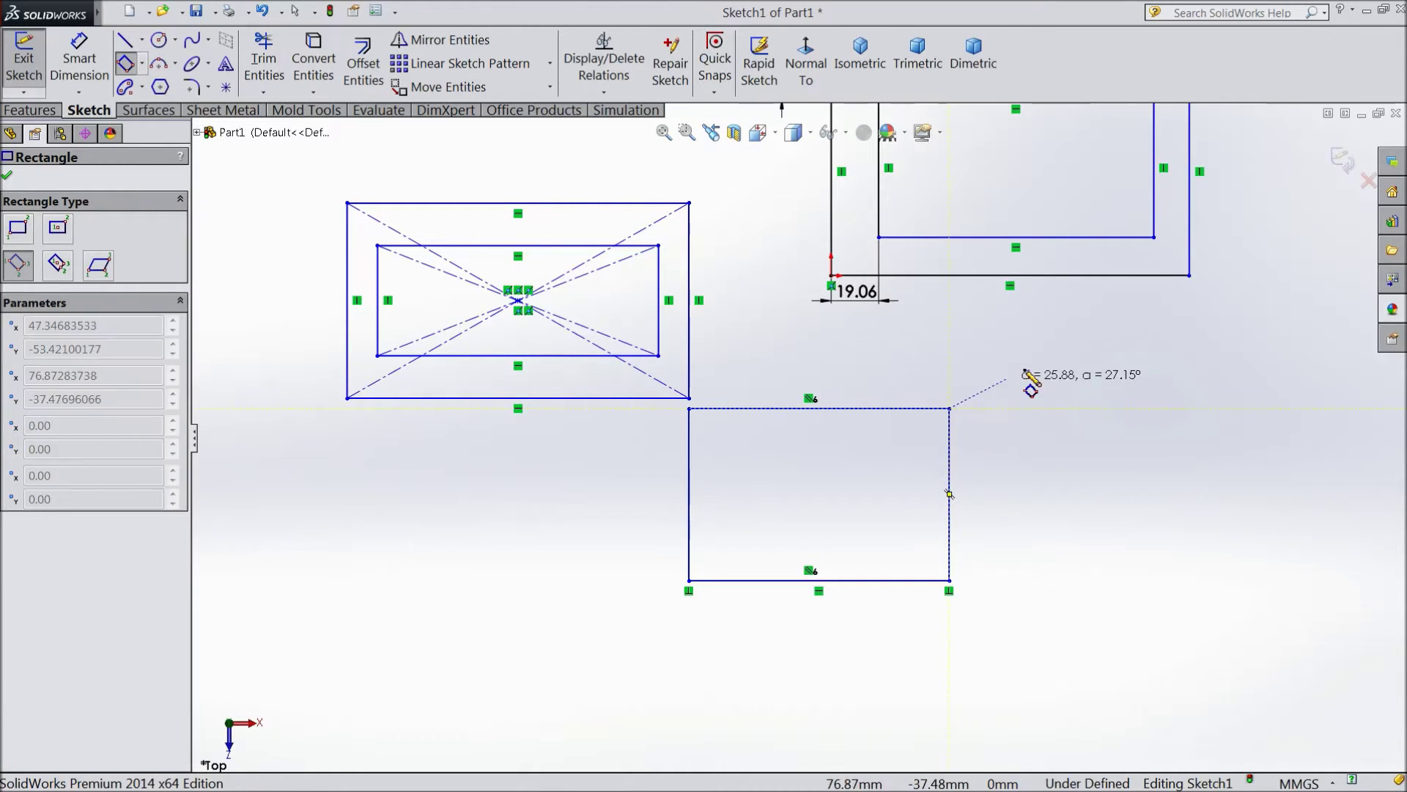
left_click(1070, 336)
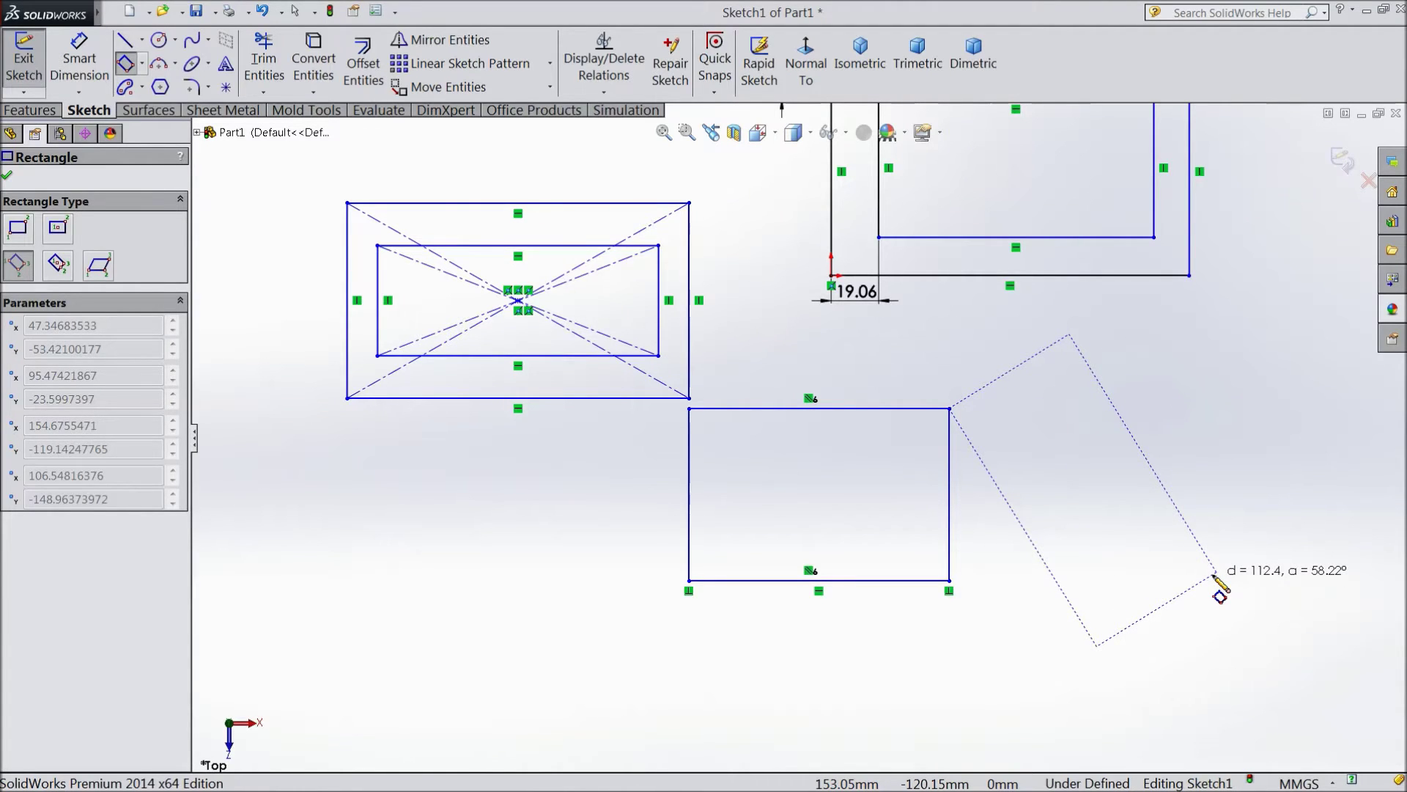
left_click(1217, 572)
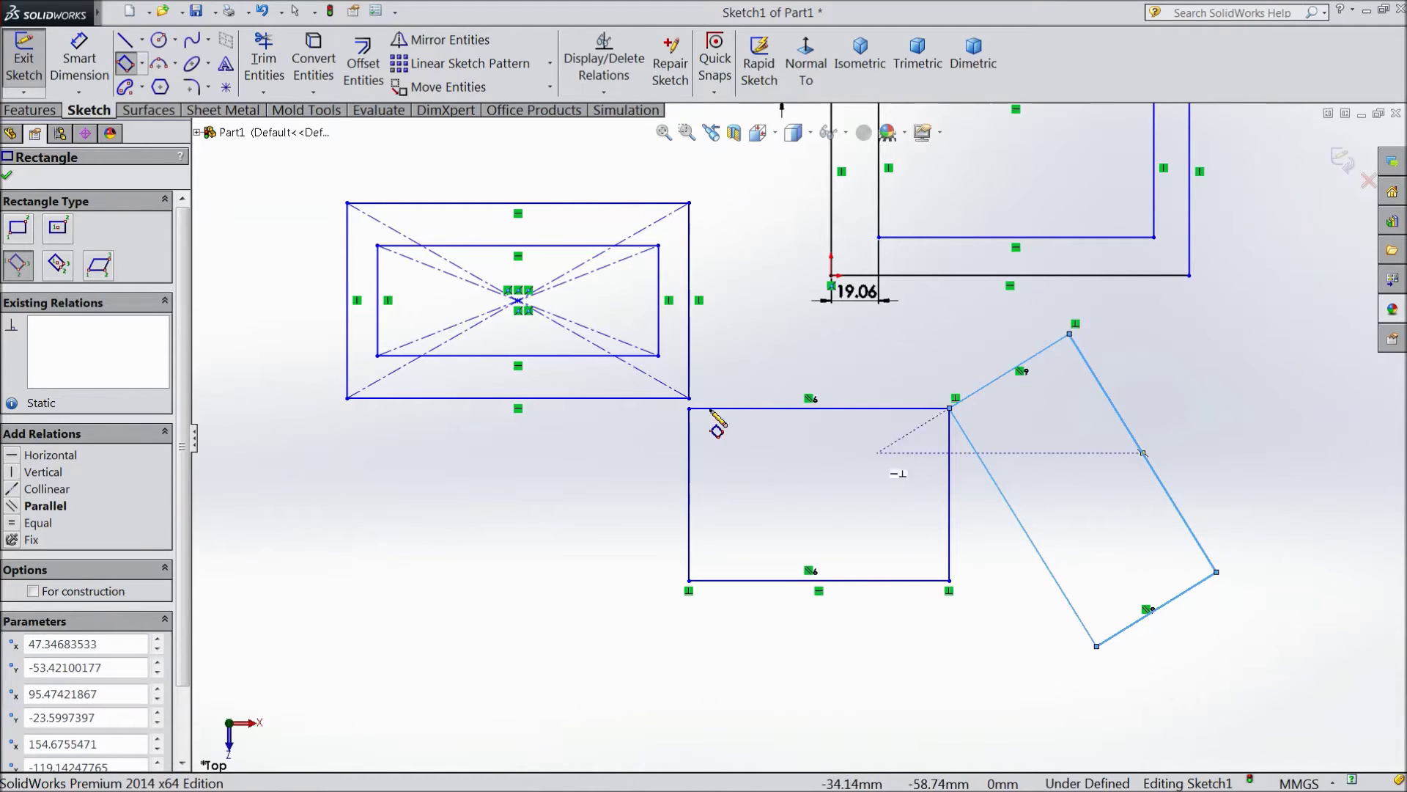
left_click(144, 64)
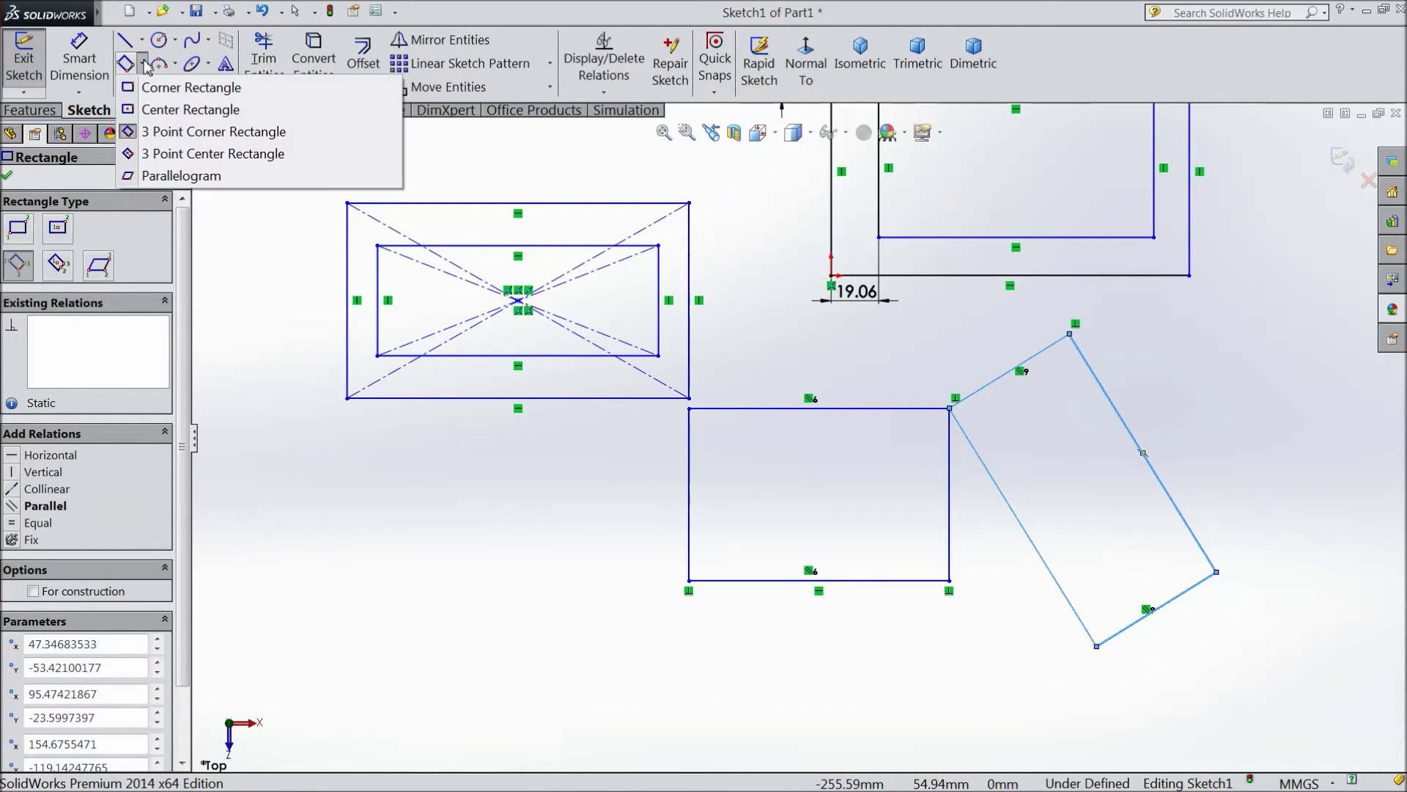
- Draw a large angled 3 Point Center Rectangle at the lower left
left_click(232, 154)
key("f")
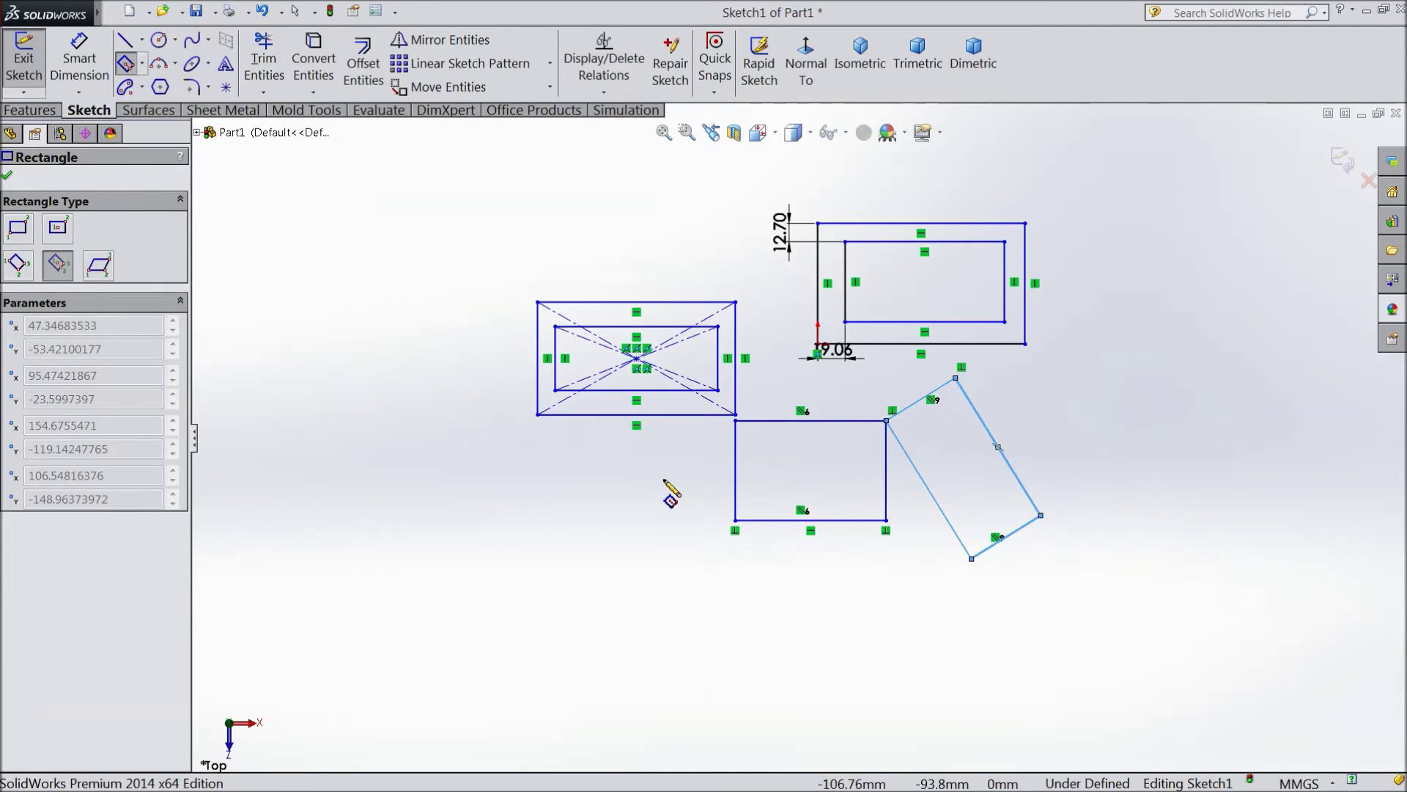
scroll(642, 580, "down", 1)
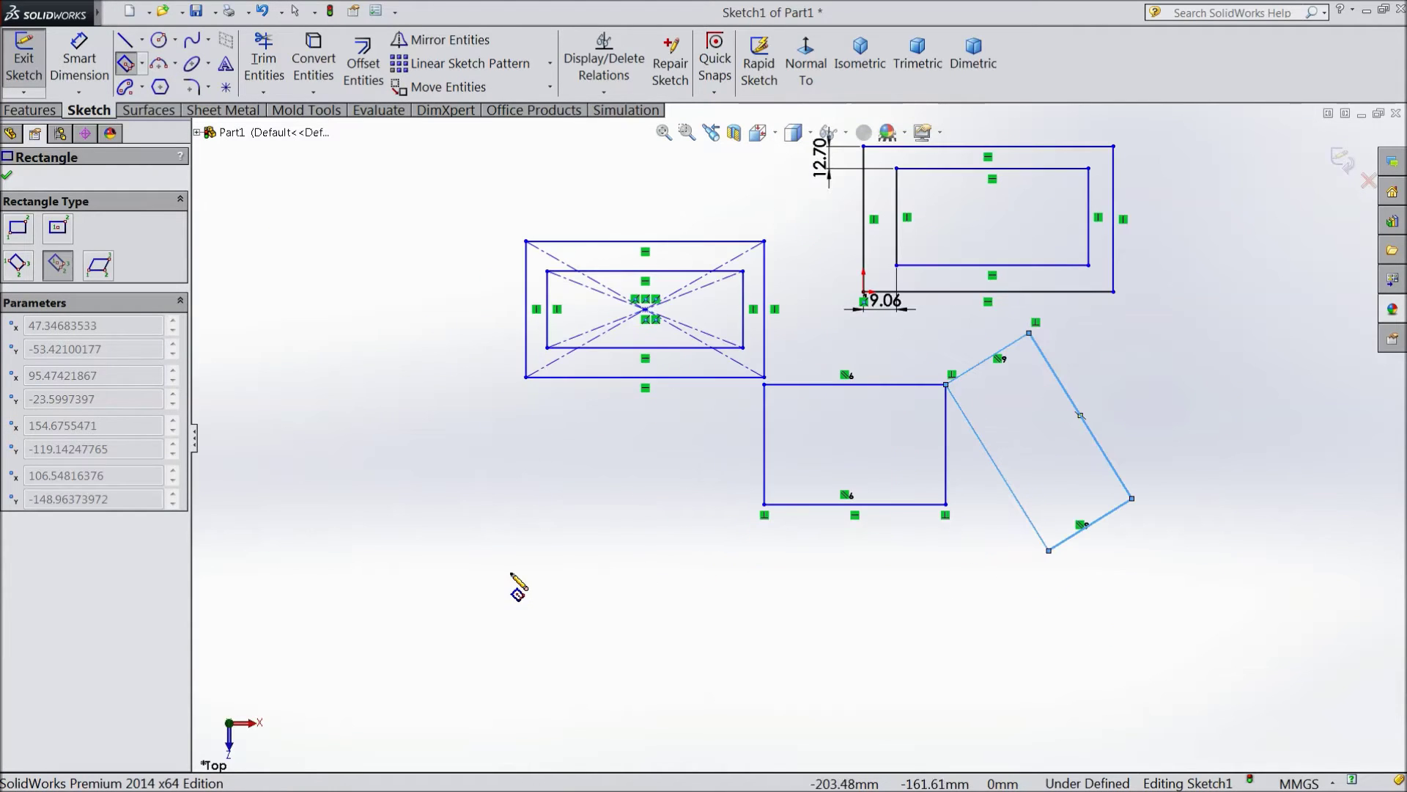
left_click(454, 588)
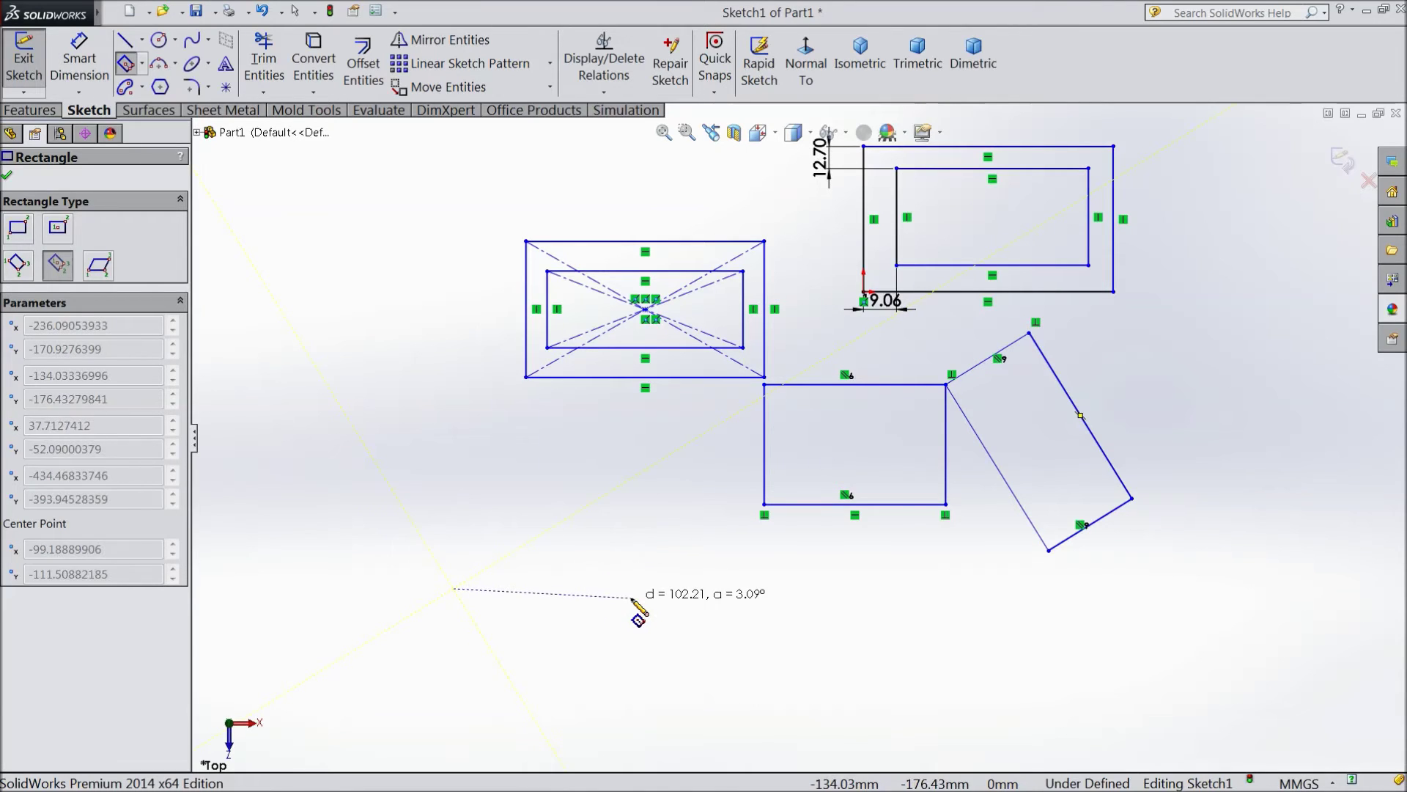
left_click(620, 486)
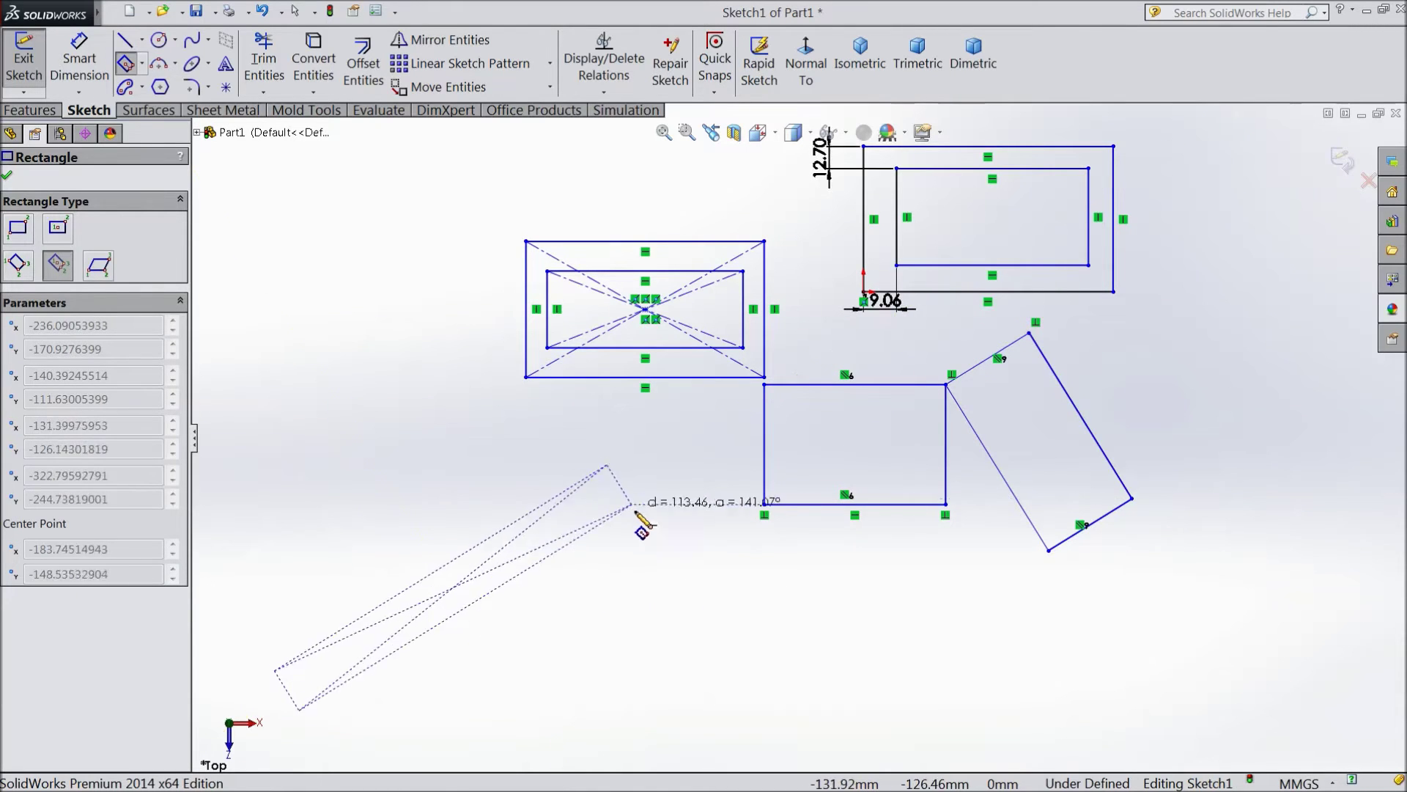
left_click(670, 561)
- Draw a small angled 3-point centre rectangle at the upper left
key("z")
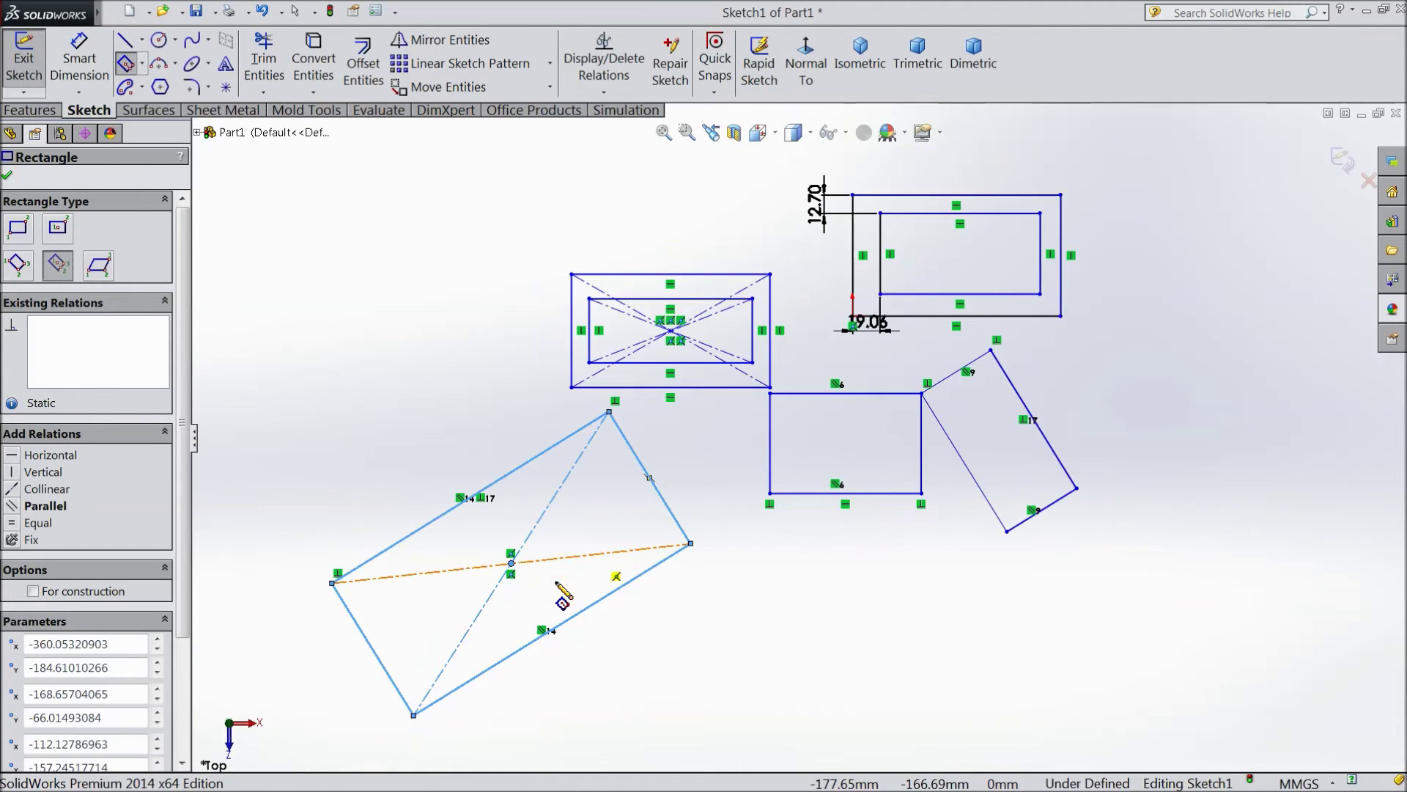
scroll(495, 617, "down", 1)
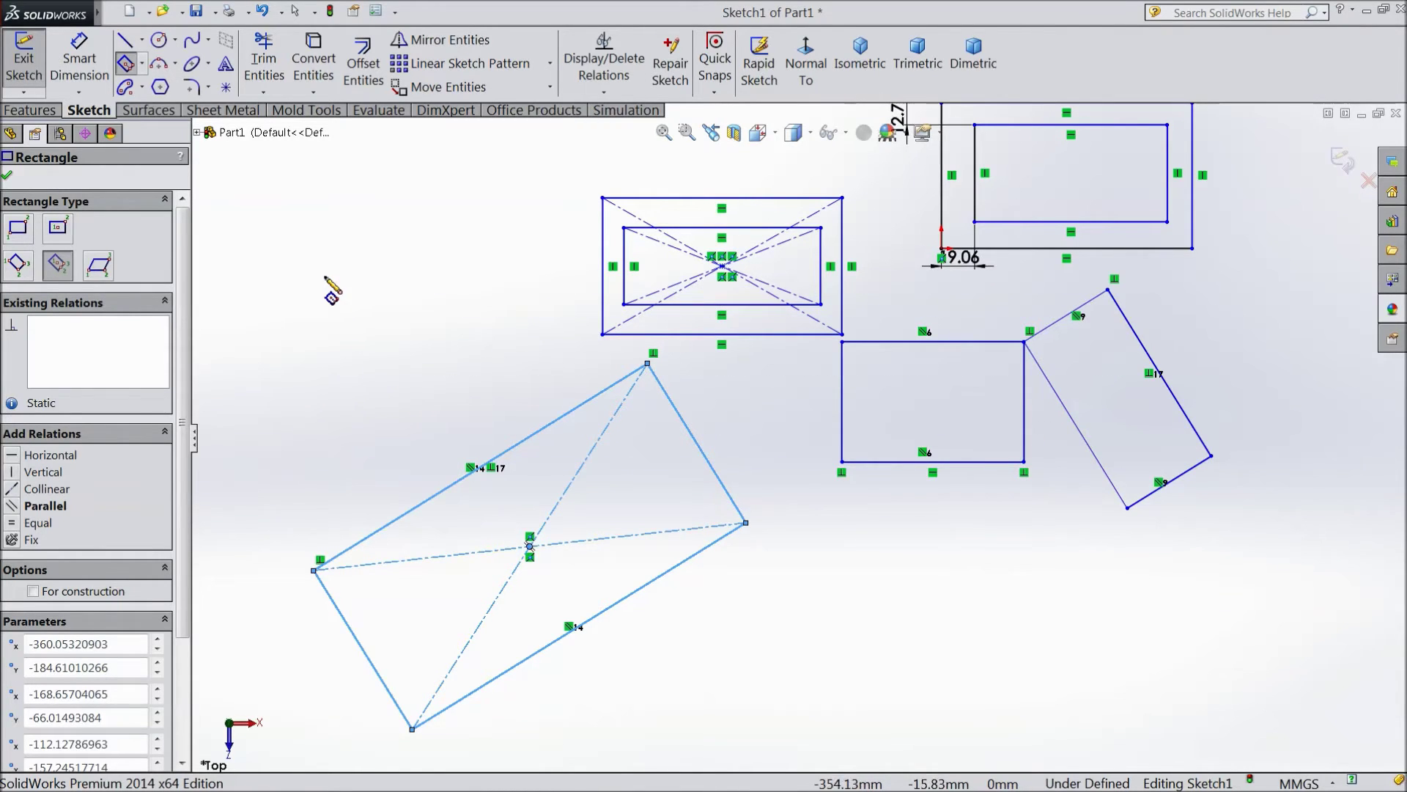
left_click(355, 313)
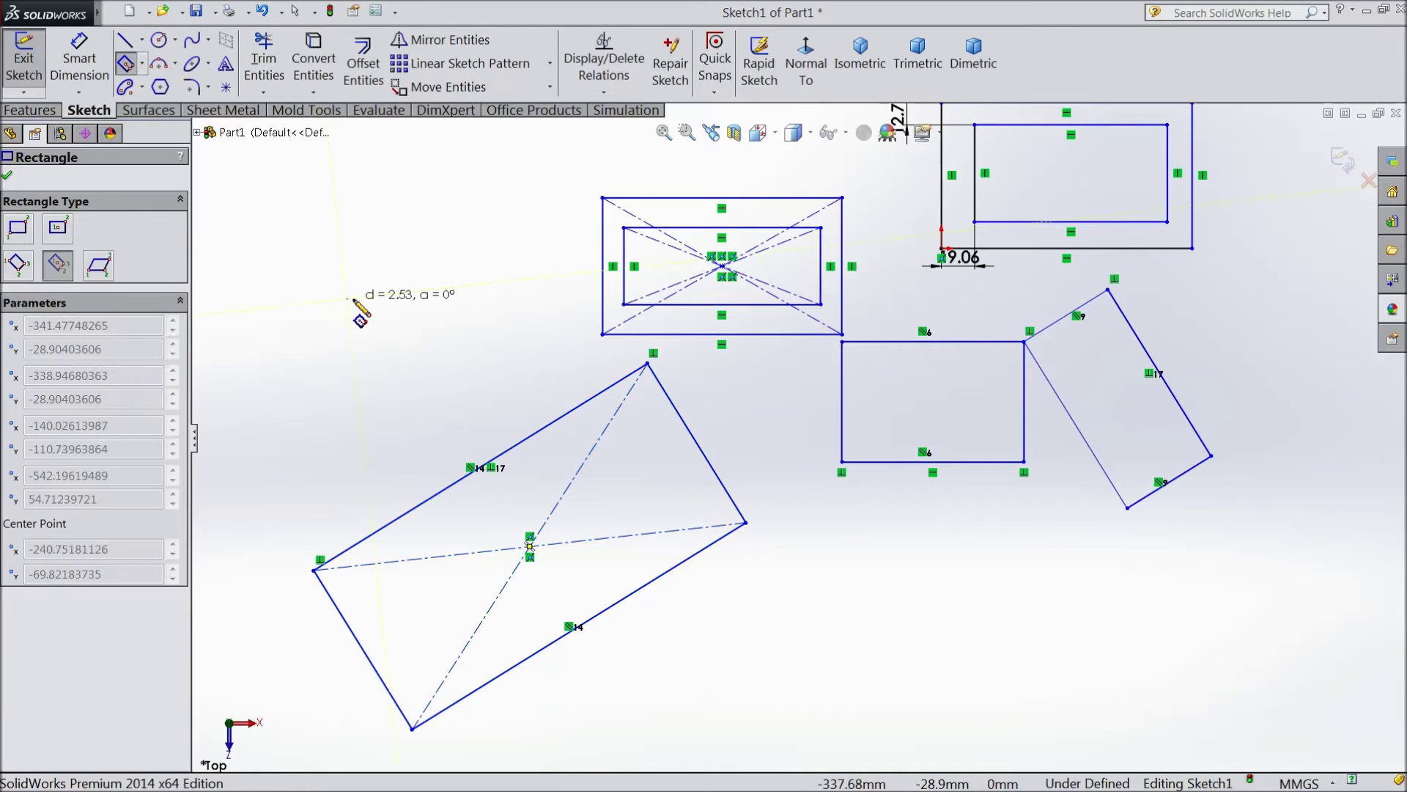
left_click(419, 279)
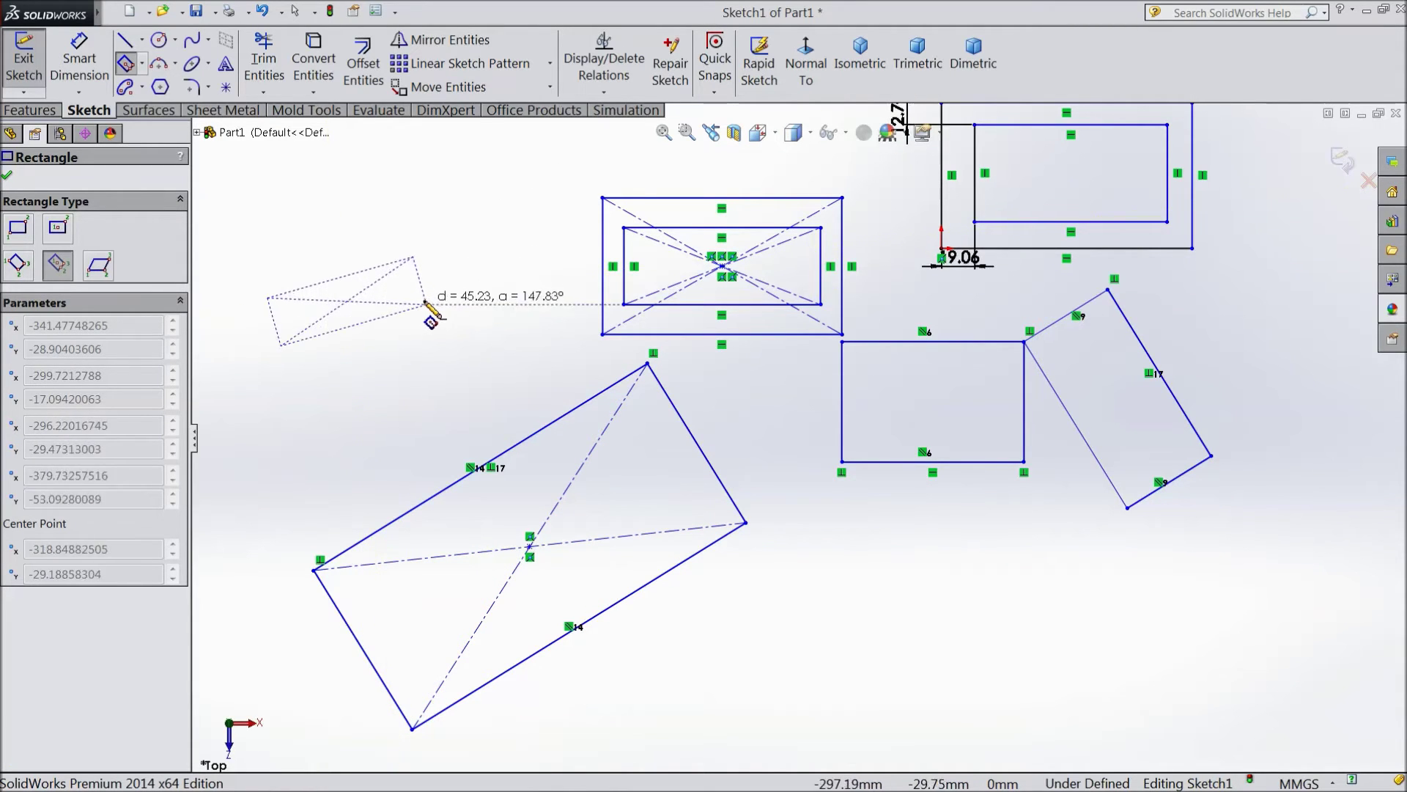
left_click(432, 326)
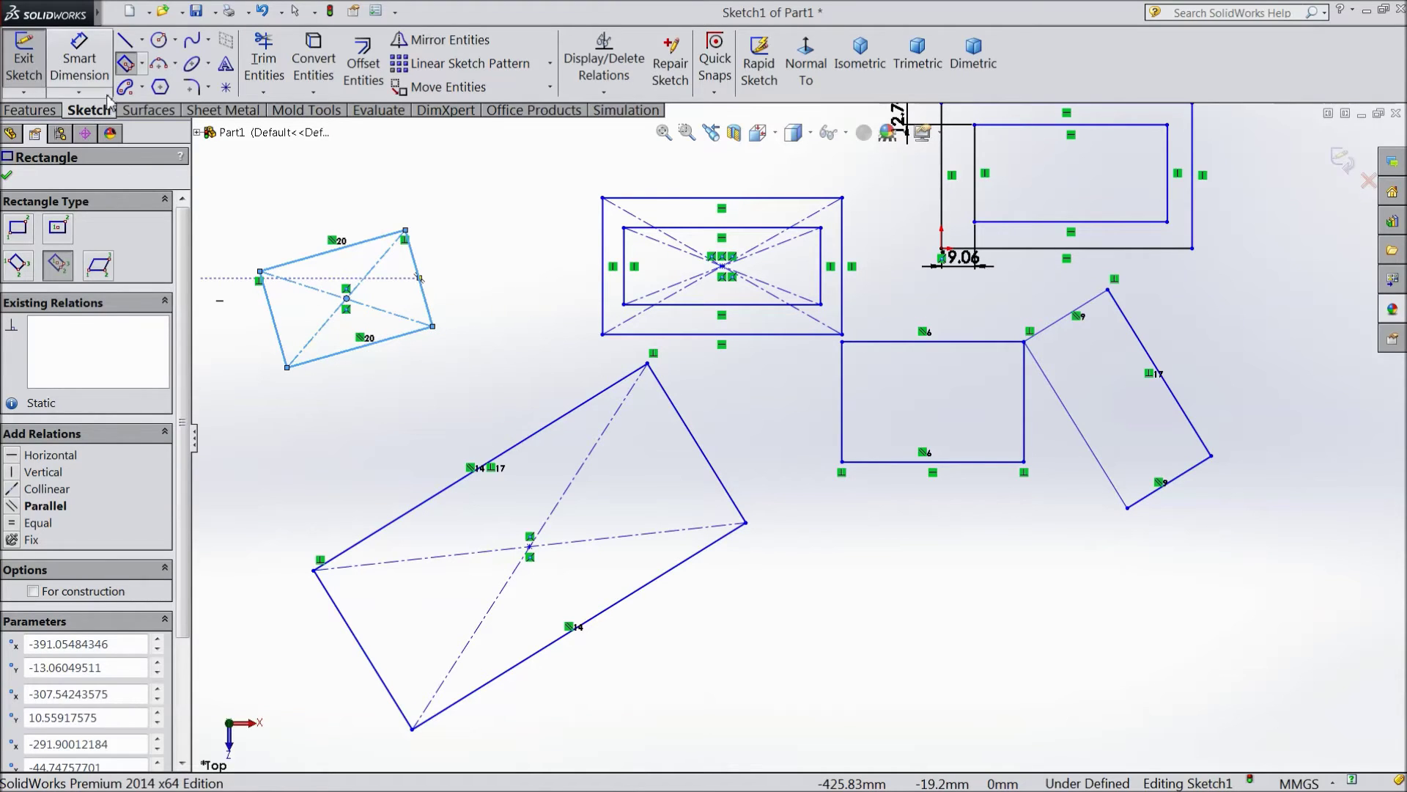
left_click(144, 64)
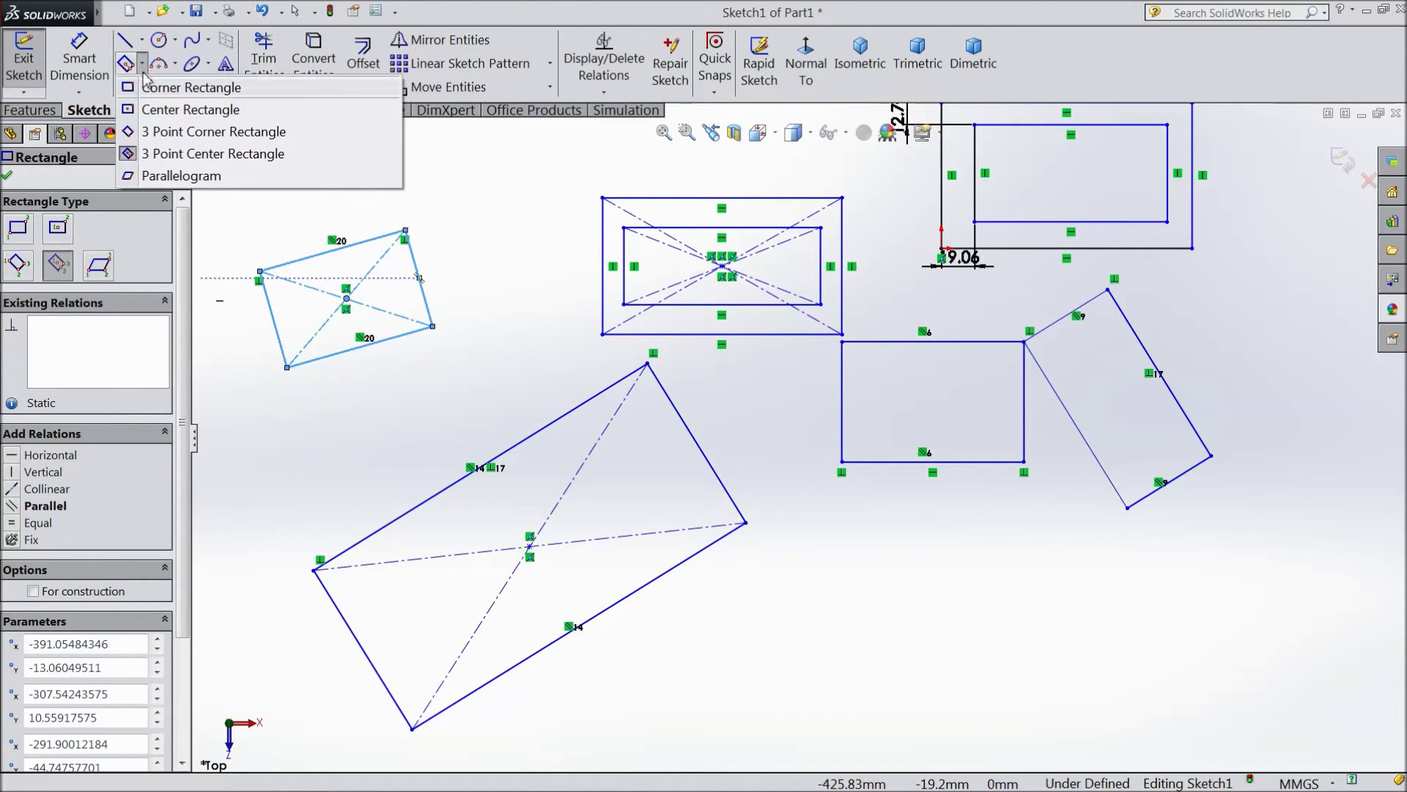
- Draw the upper parallelogram on the left using the Parallelogram tool
left_click(189, 177)
scroll(747, 371, "up", 5)
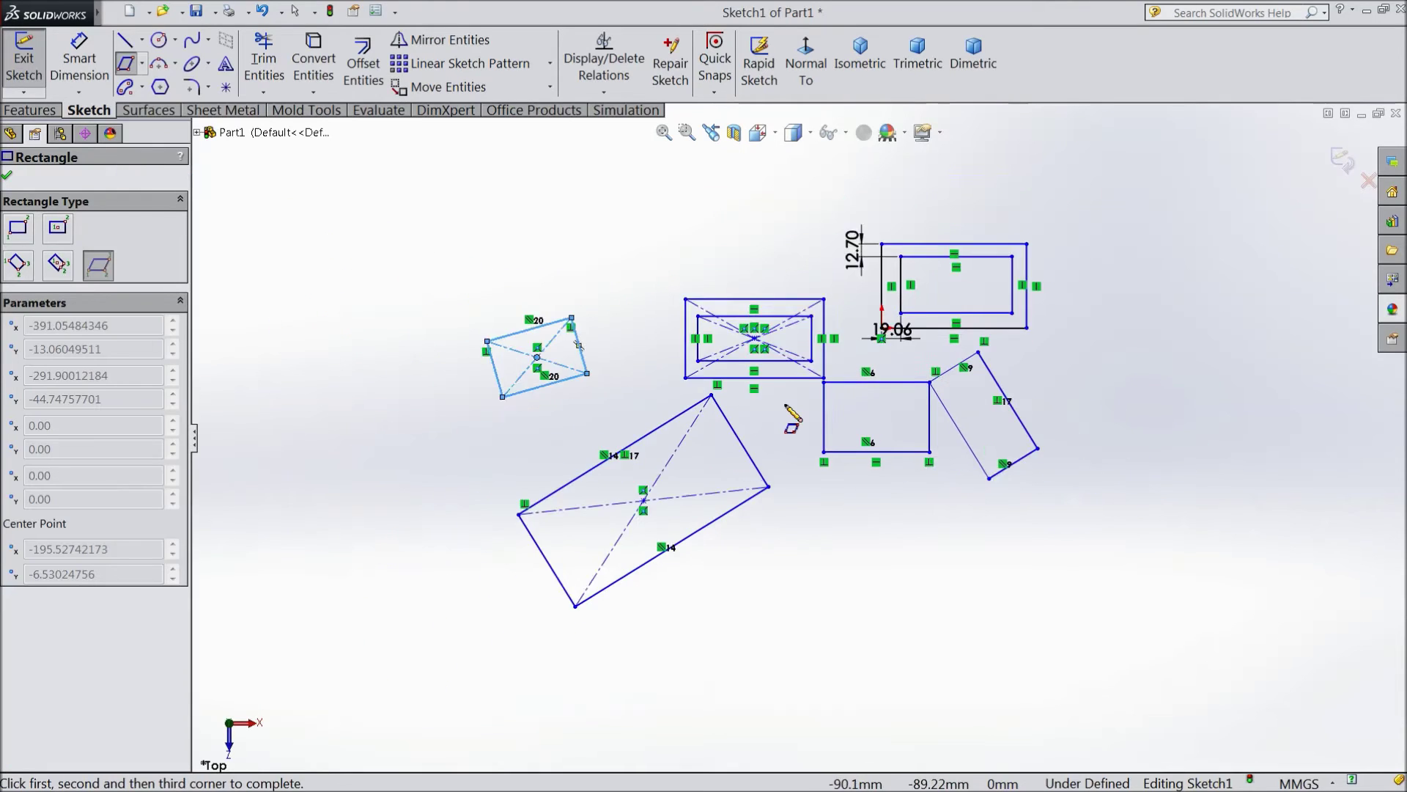
scroll(678, 498, "down", 1)
scroll(628, 425, "up", 3)
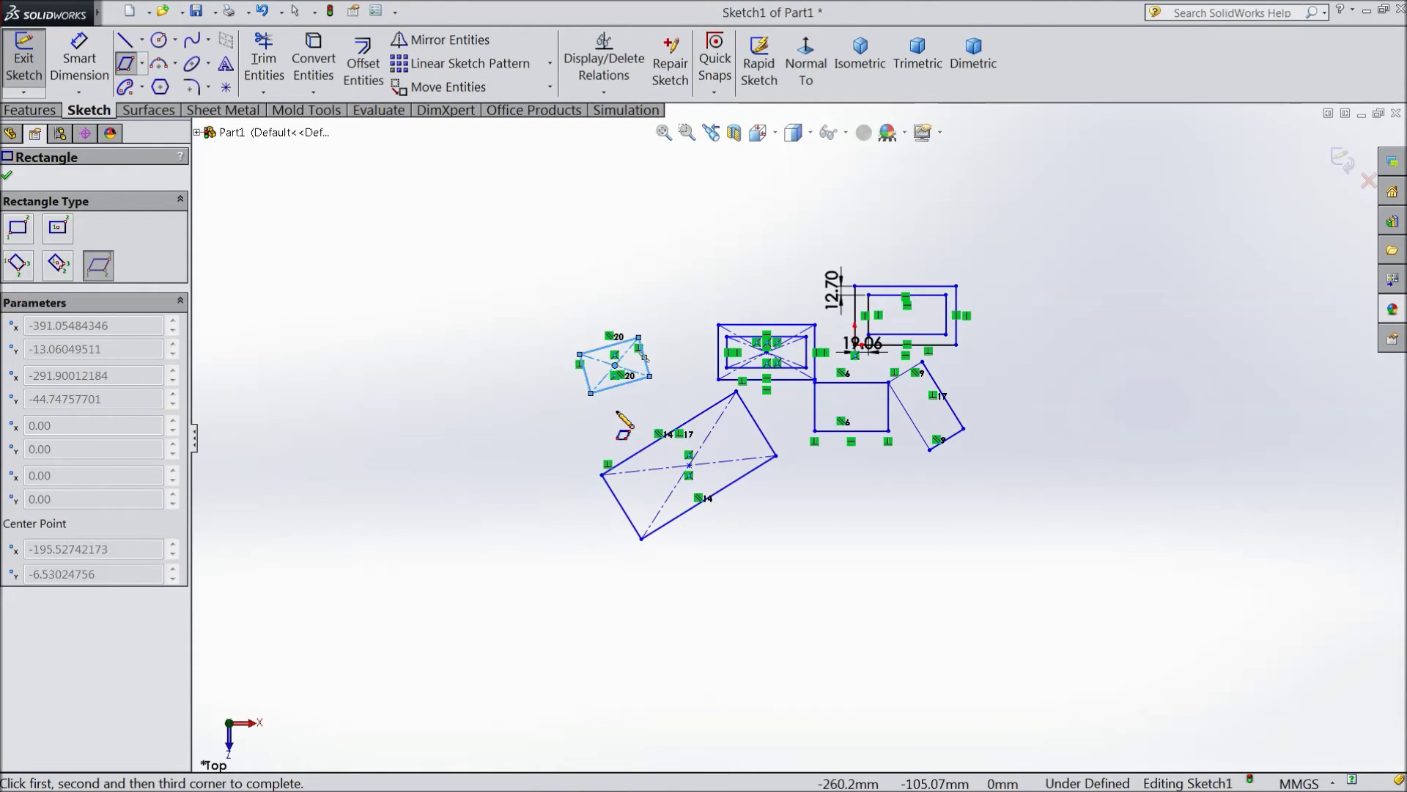
scroll(497, 418, "down", 5)
scroll(447, 408, "down", 2)
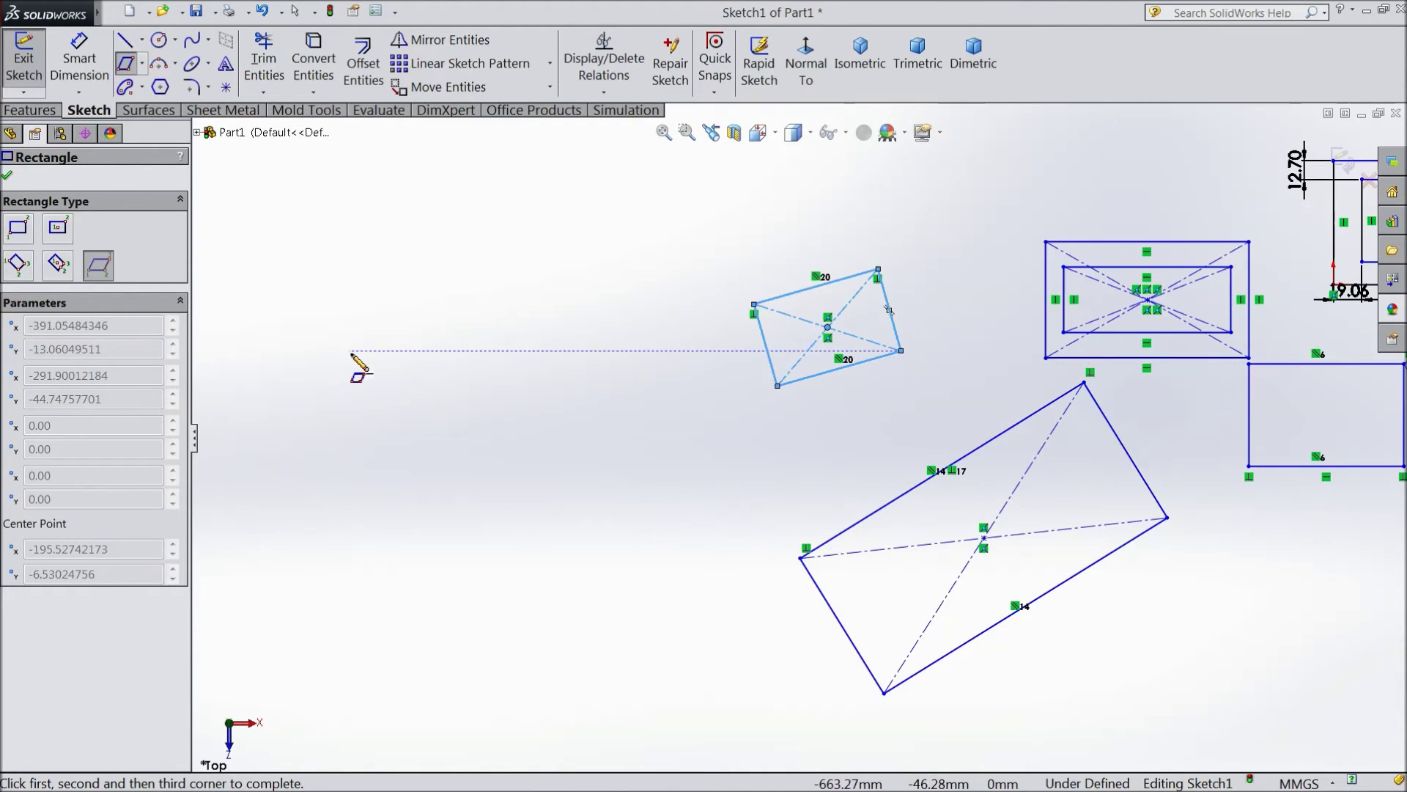
left_click(351, 352)
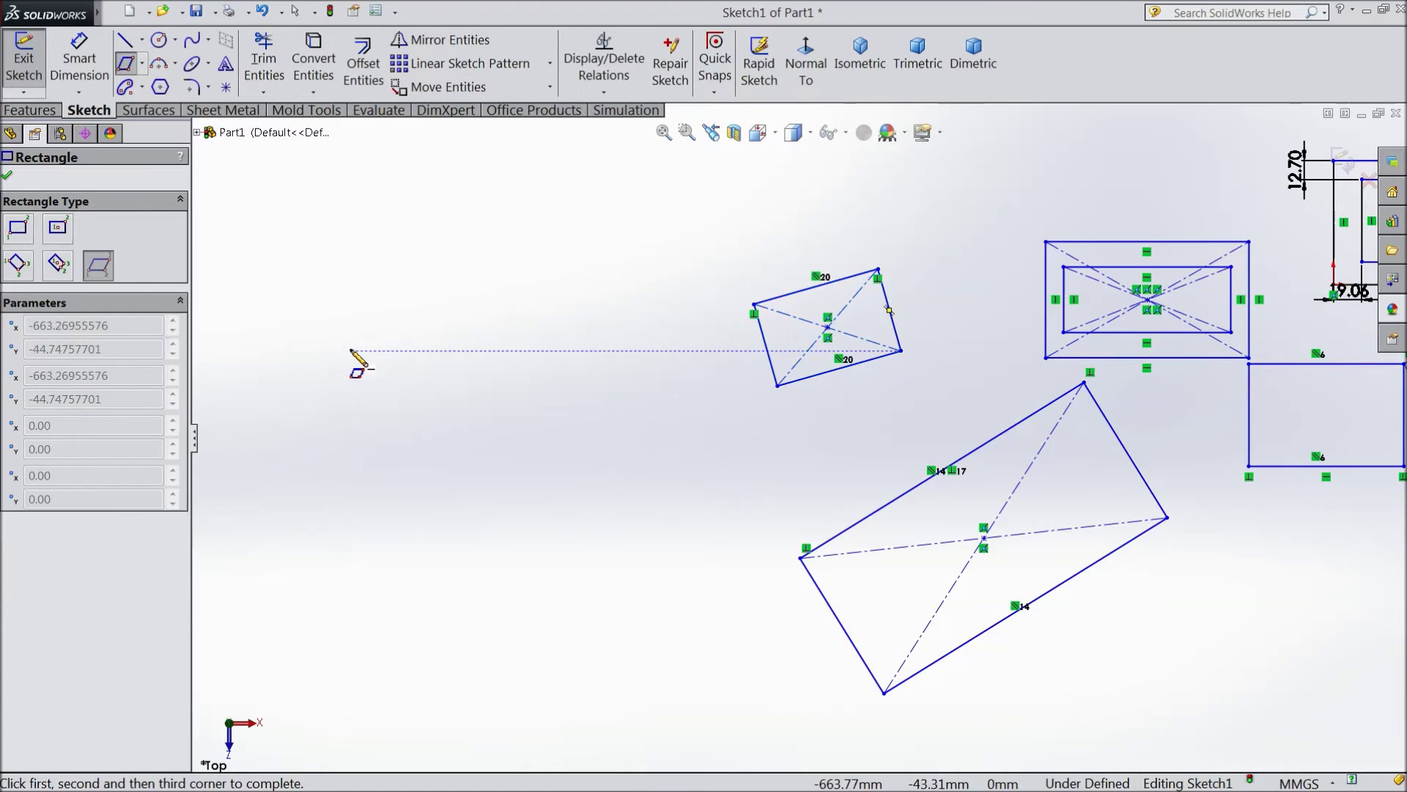
left_click(315, 466)
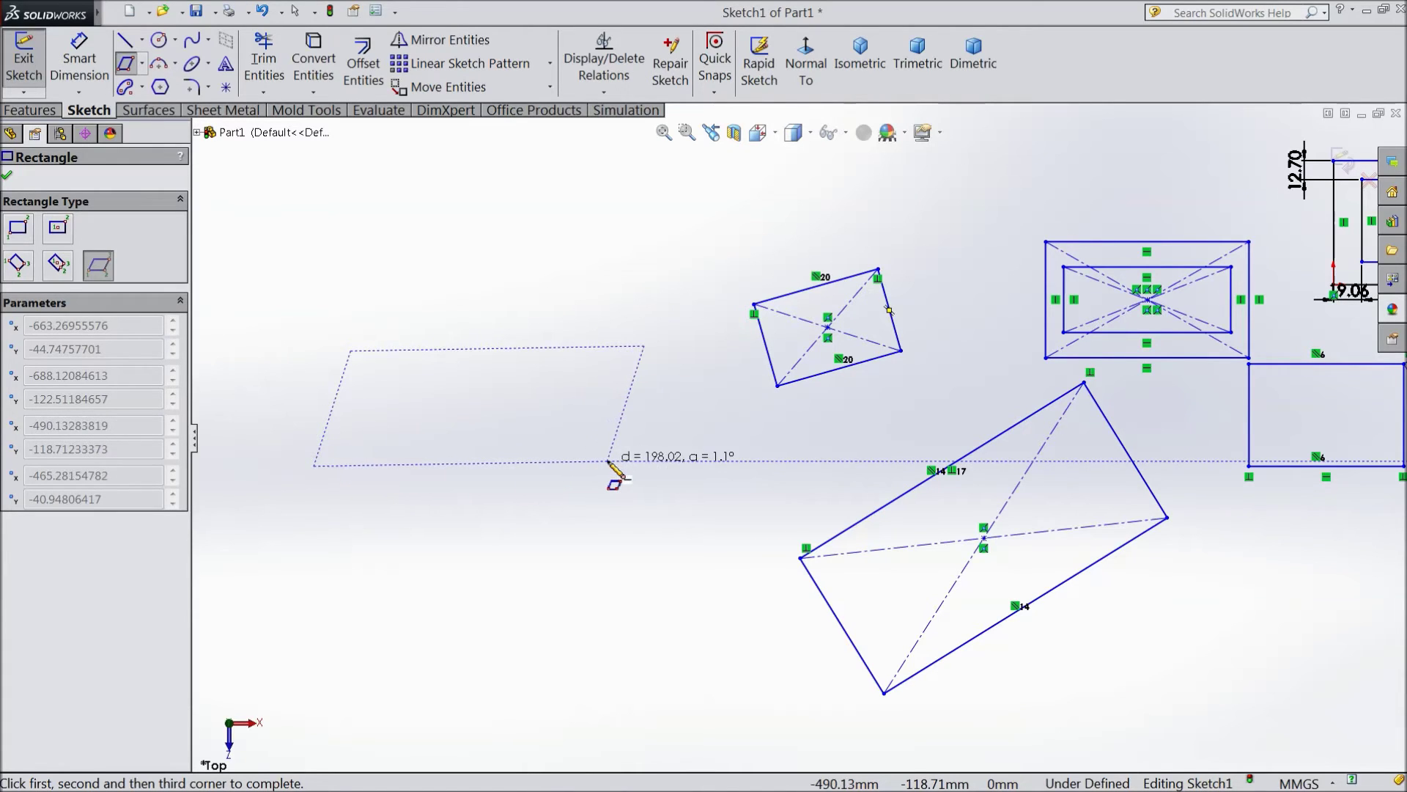
left_click(608, 461)
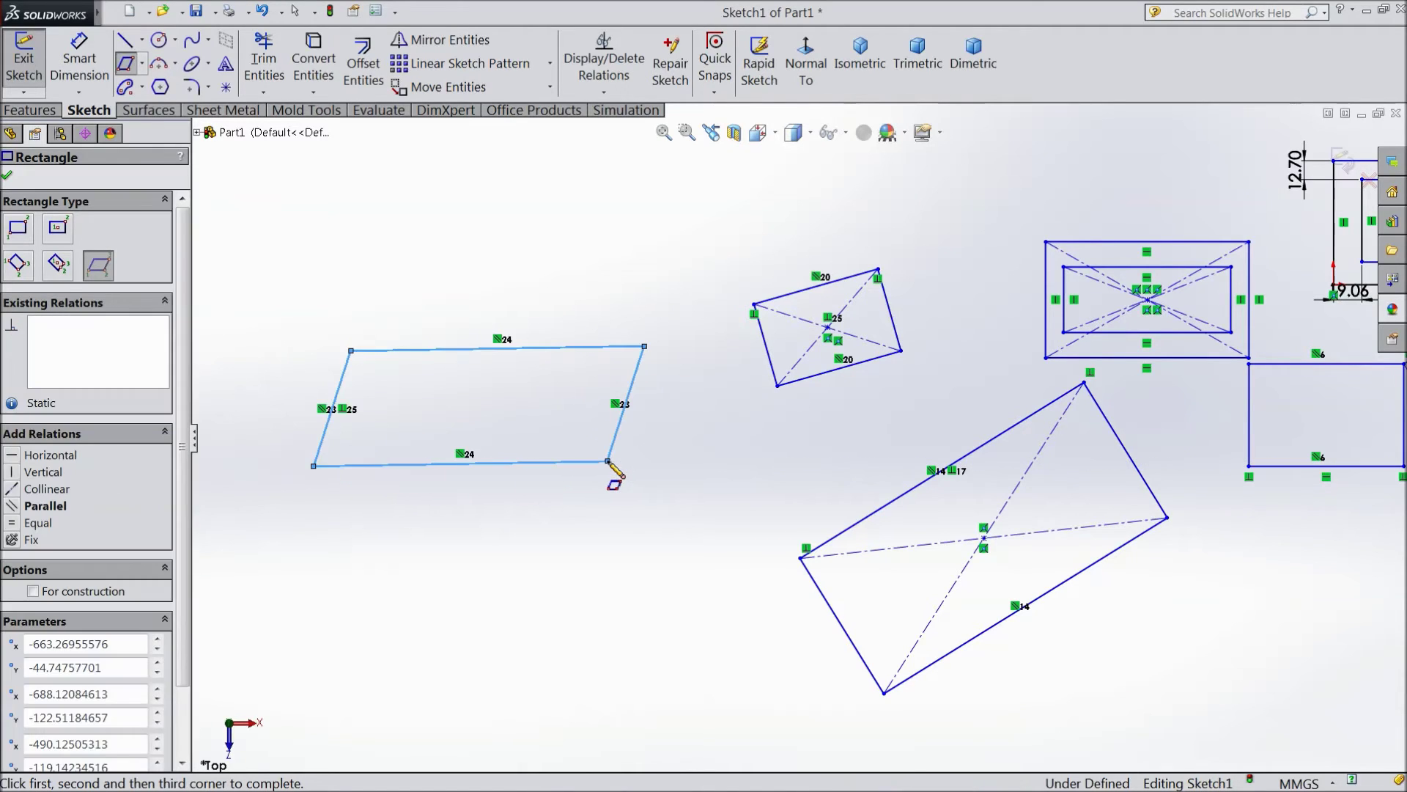
- Draw a second, slanted parallelogram below the first
left_click(399, 523)
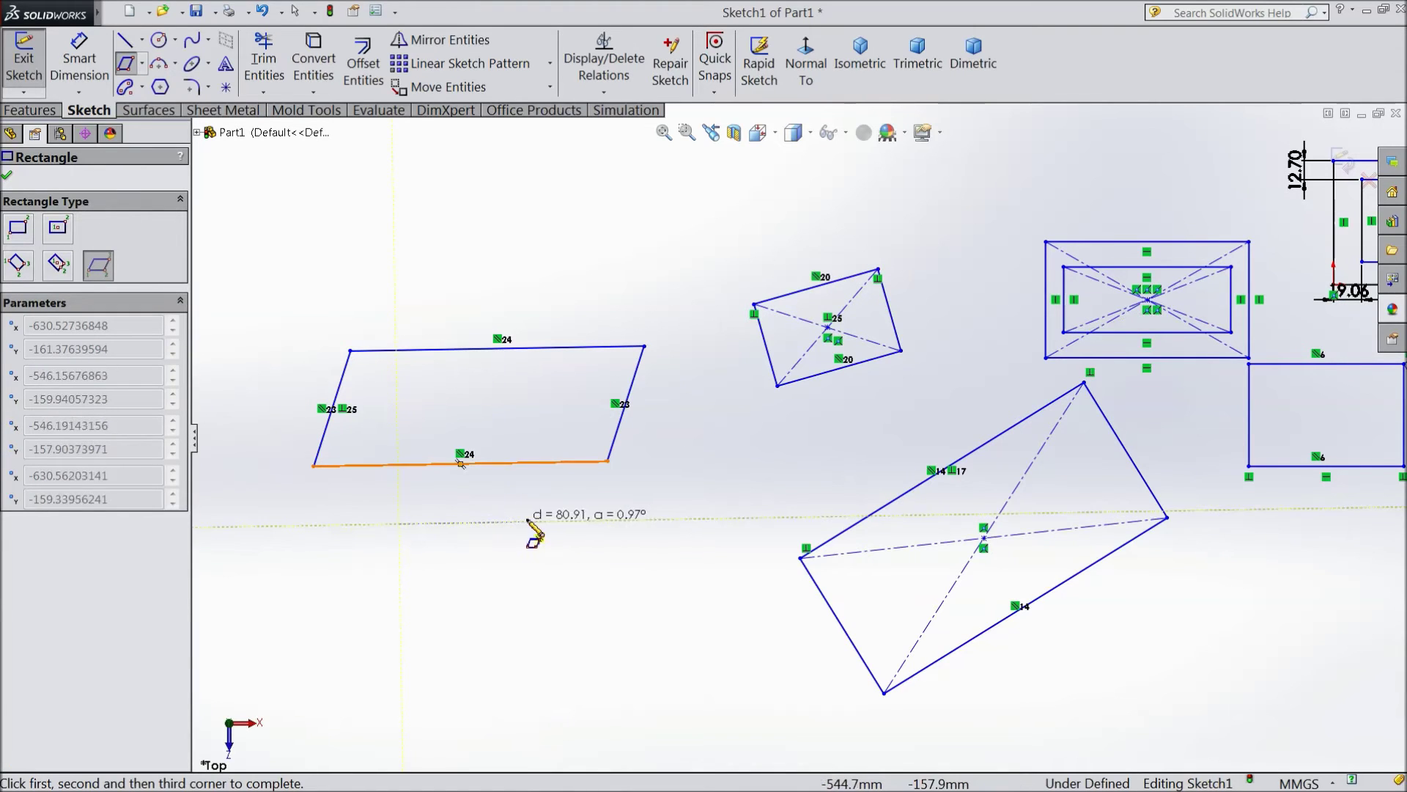
left_click(626, 577)
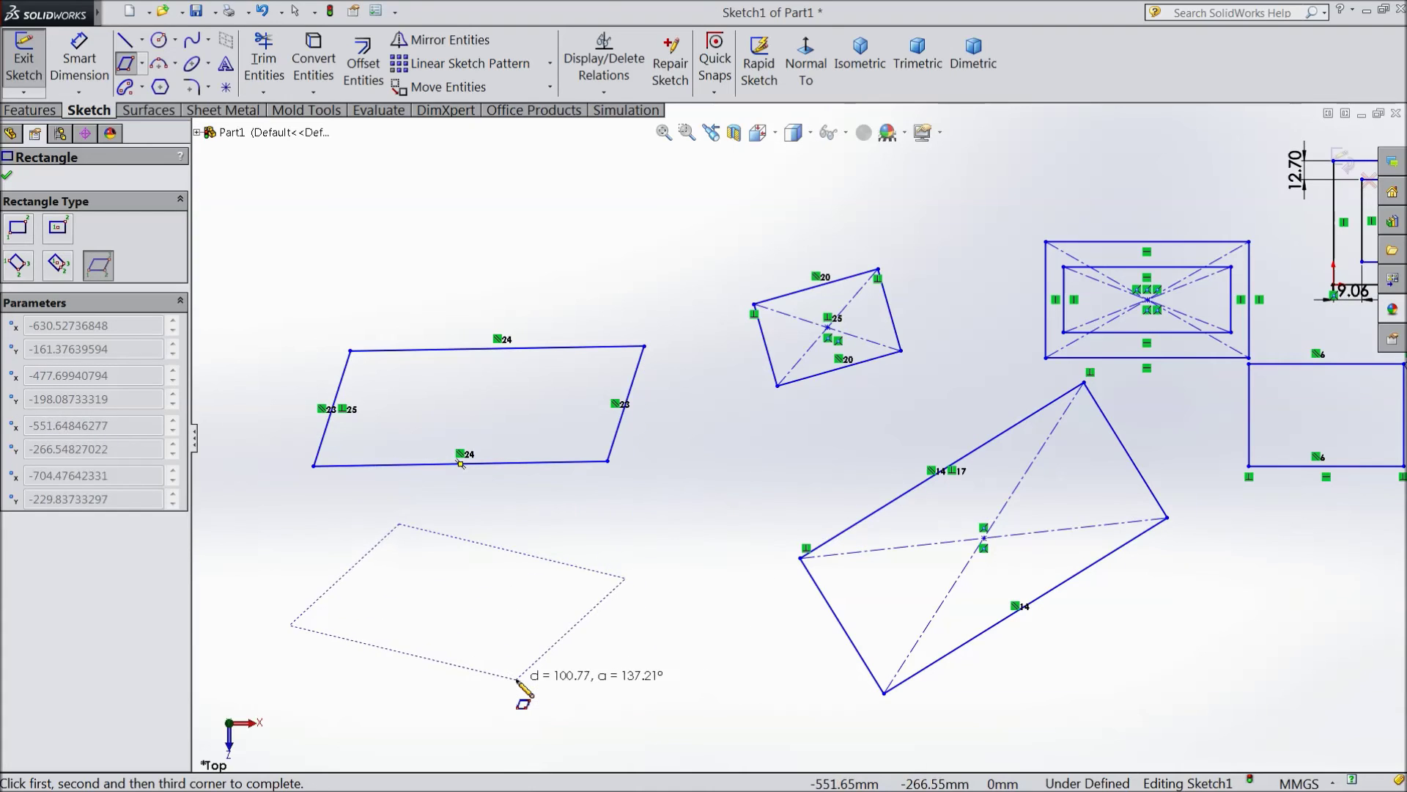
left_click(516, 638)
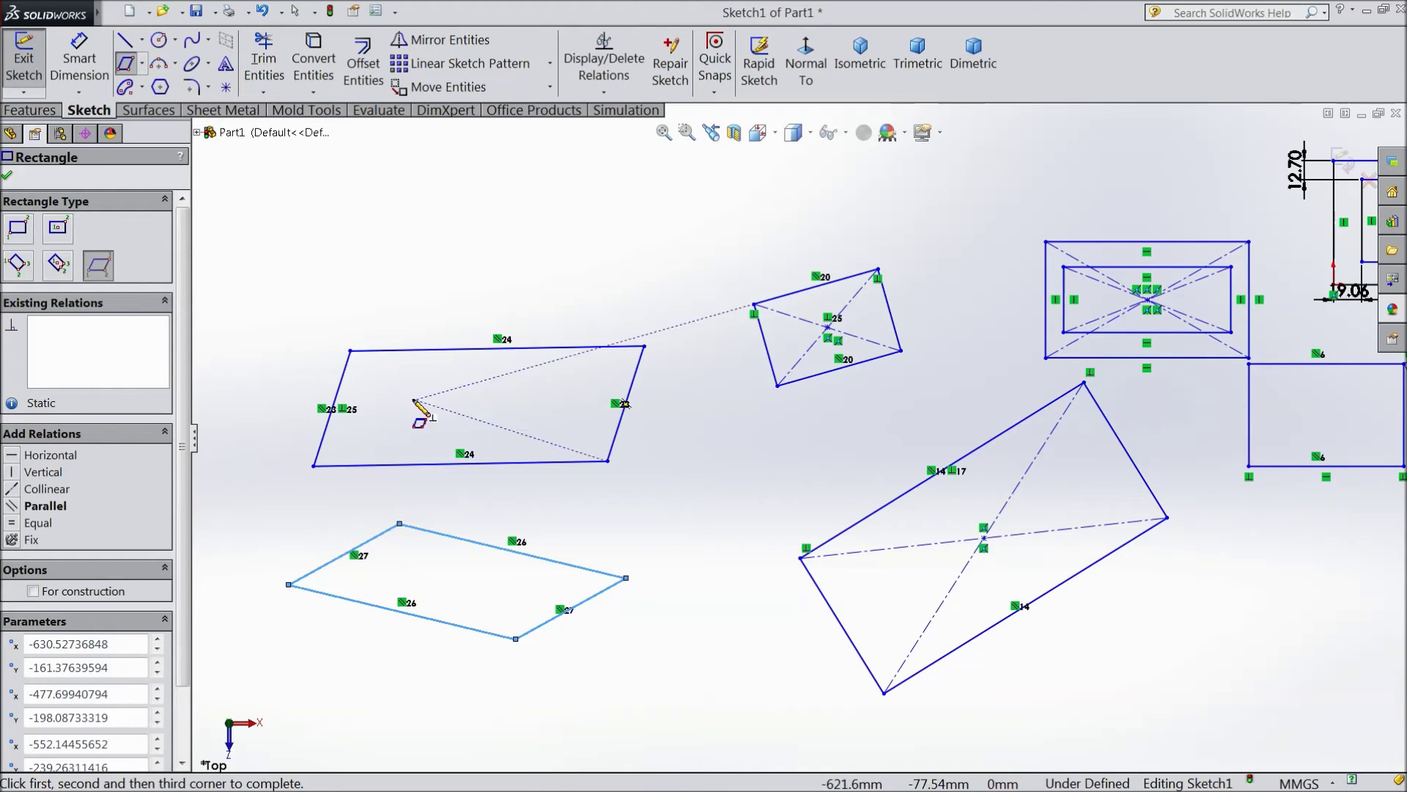
- Window-select and delete the shapes on the left side of the sketch
left_click(7, 177)
scroll(689, 291, "up", 3)
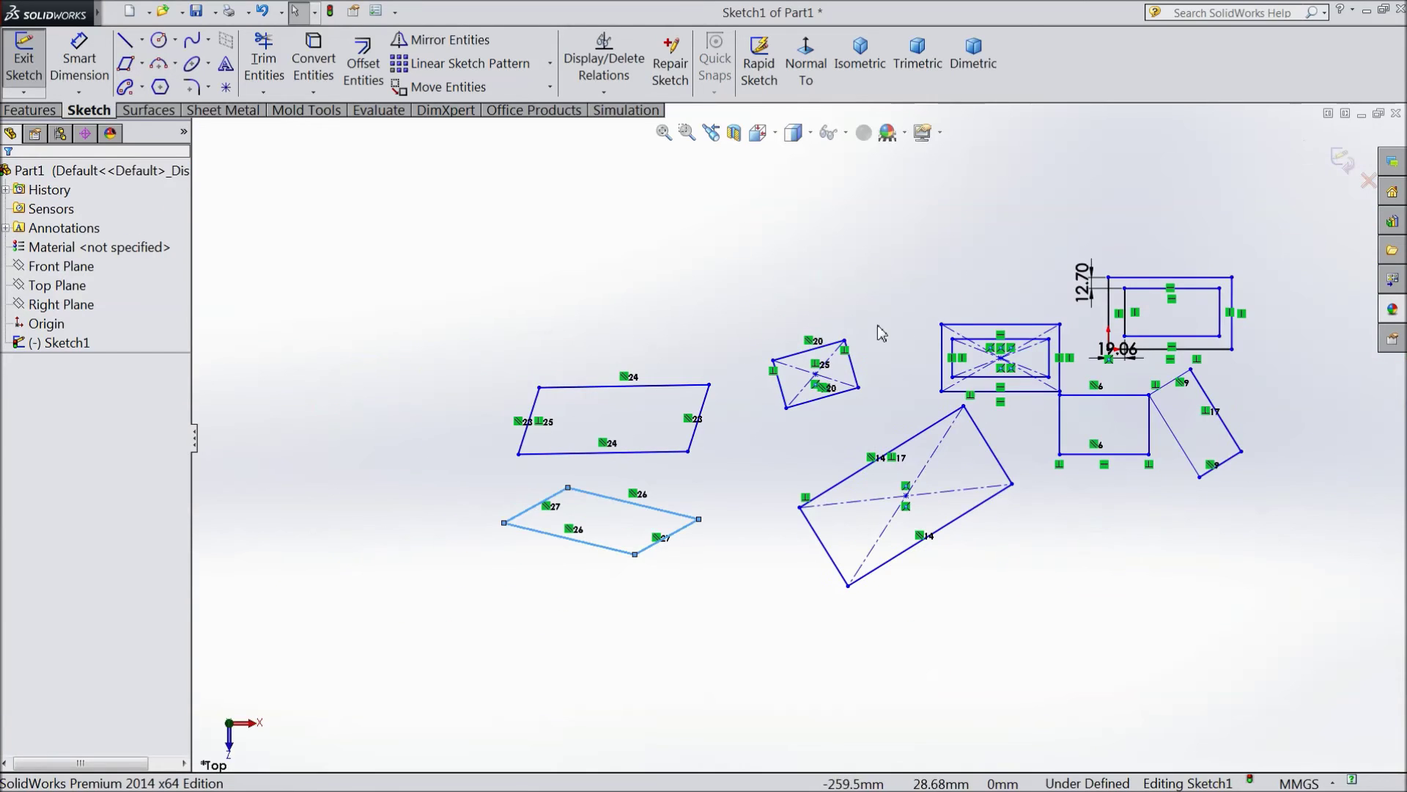
mouse_move(930, 306)
left_mouse_down()
mouse_move(745, 512)
mouse_move(433, 572)
left_mouse_up()
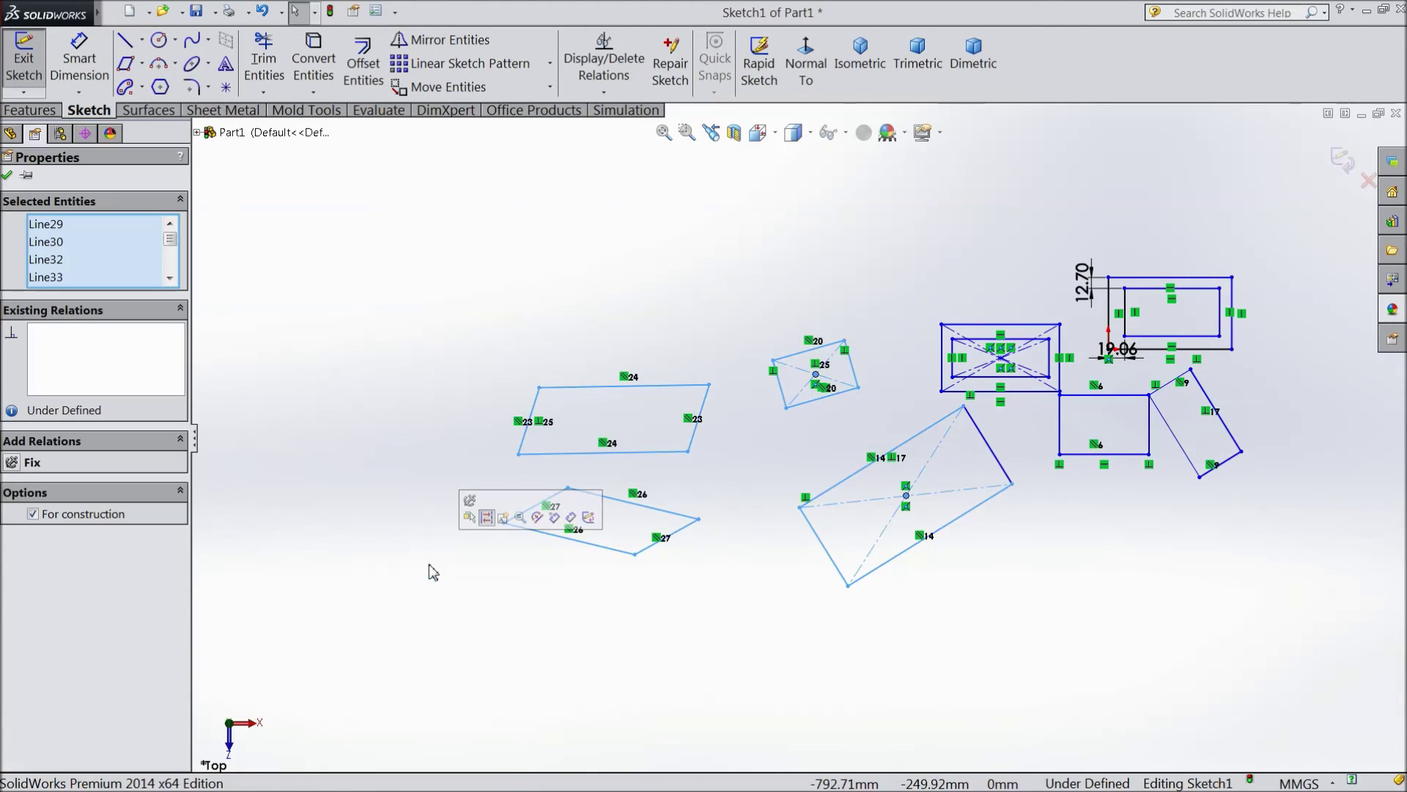
key("Delete")
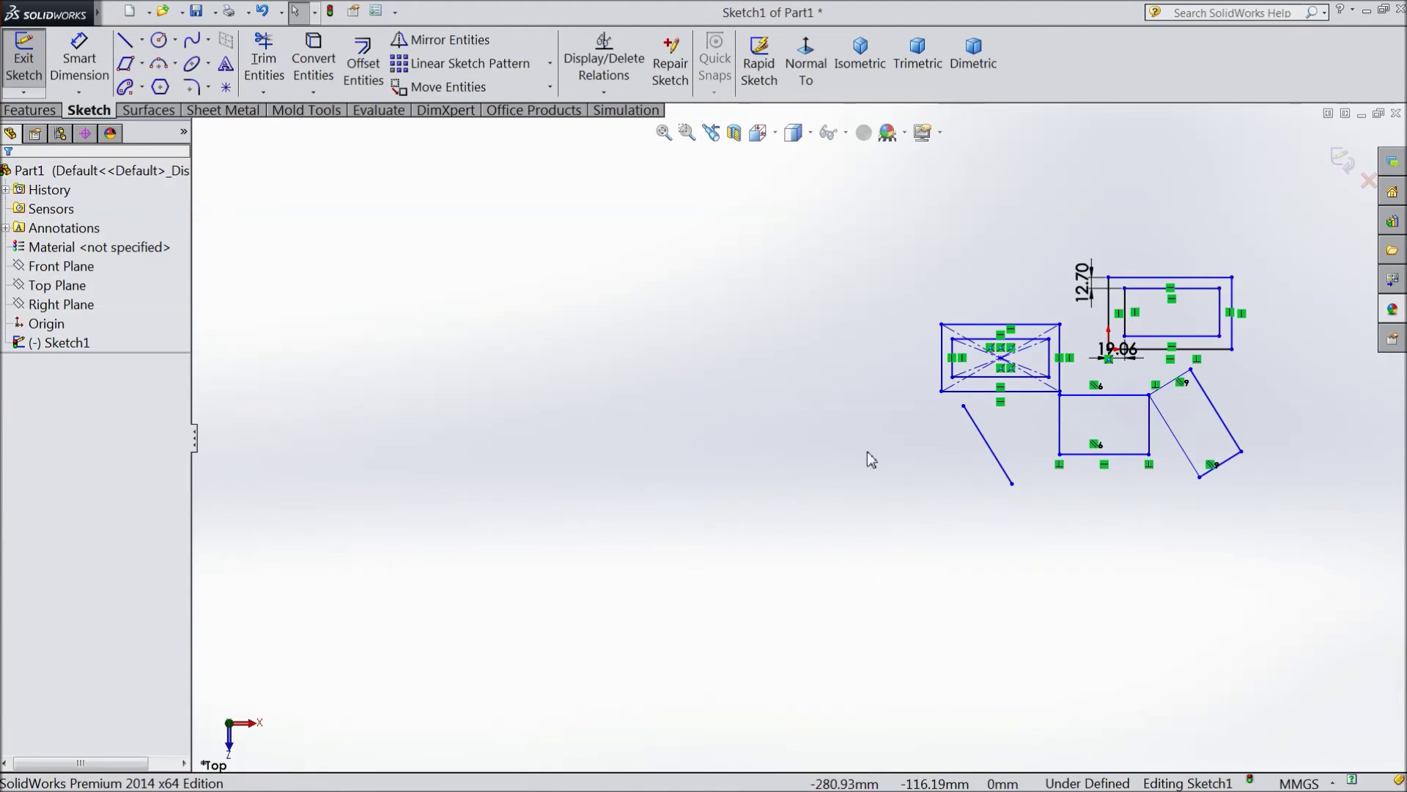
scroll(931, 374, "down", 1)
- Draw a closed tall rectangle of construction centerlines left of the centre rectangles
left_click(142, 41)
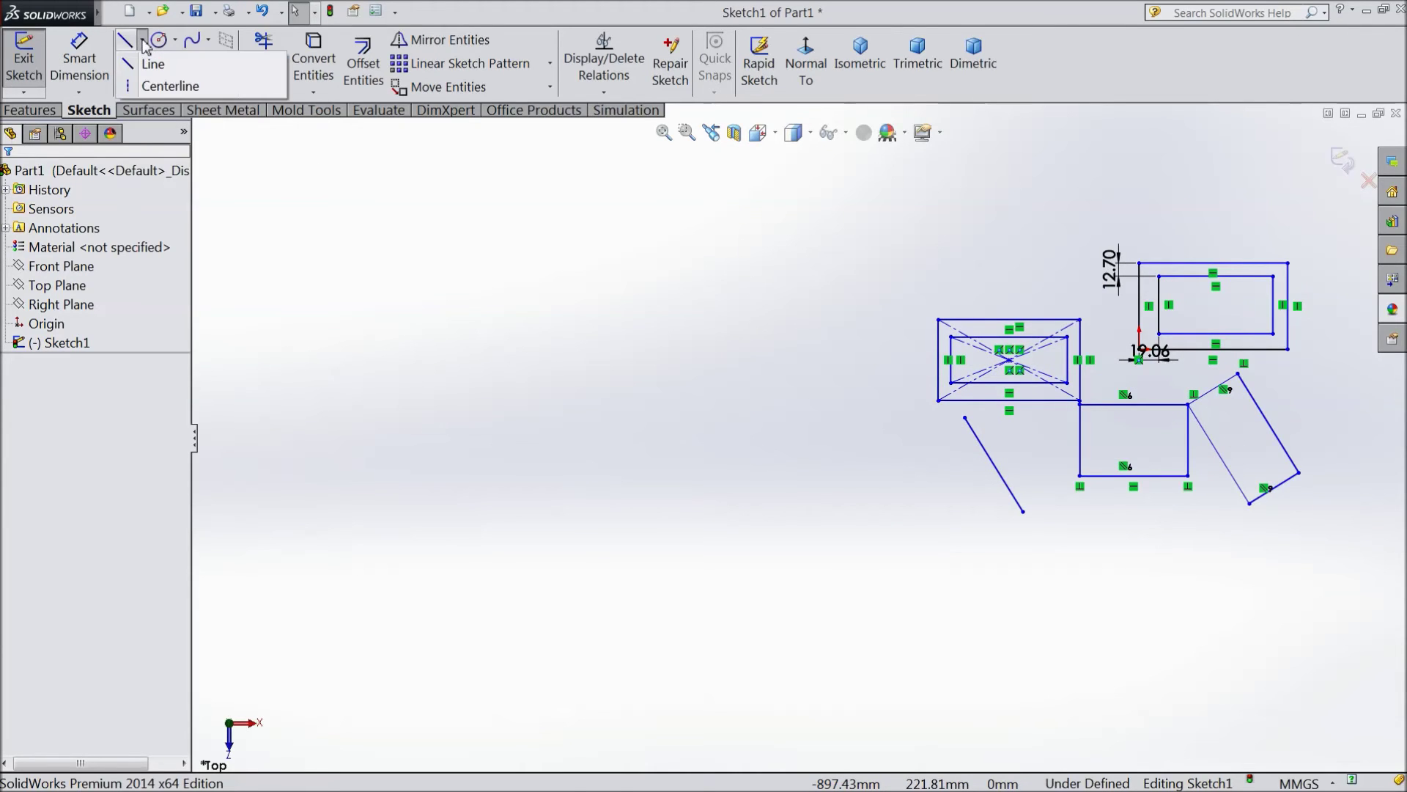
left_click(170, 85)
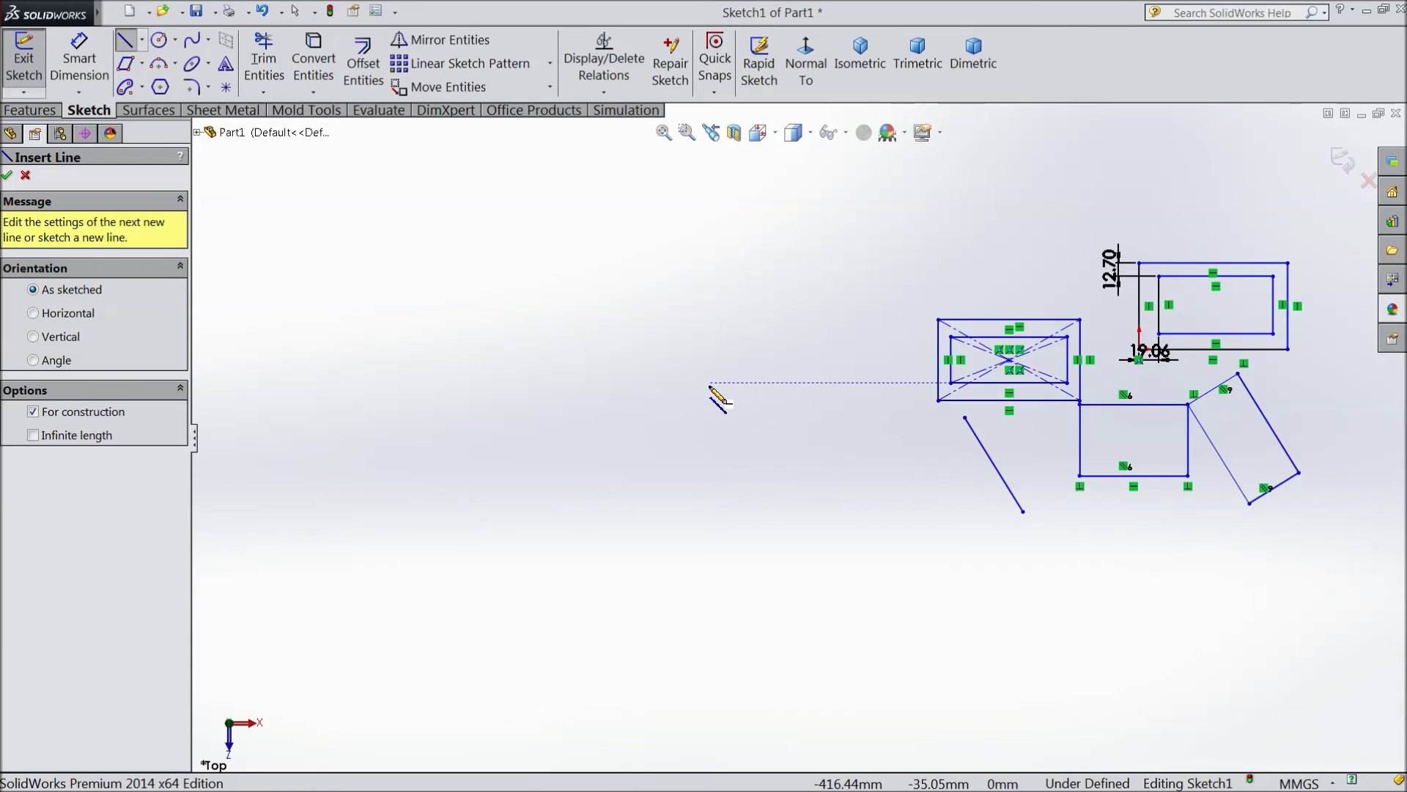
scroll(717, 398, "down", 1)
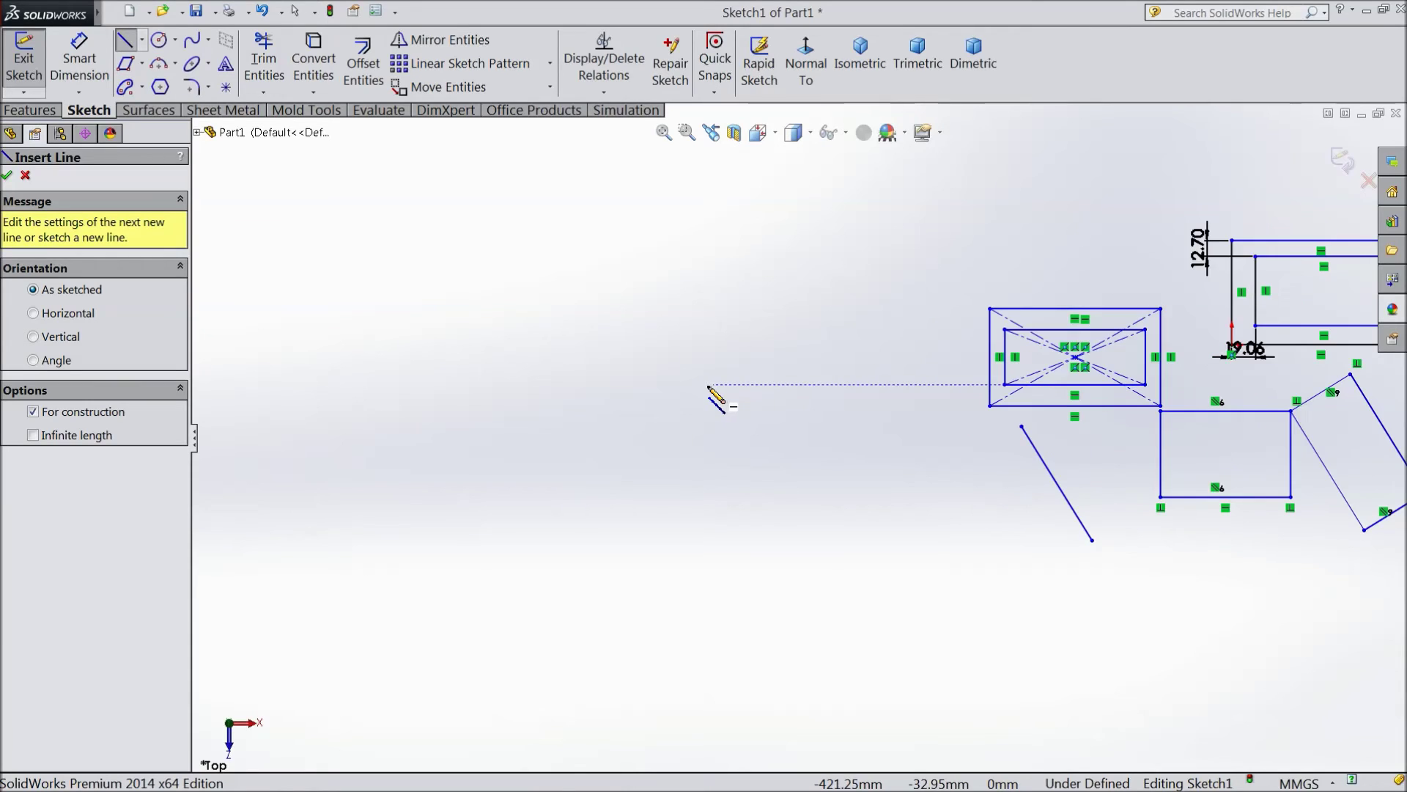
left_click(635, 330)
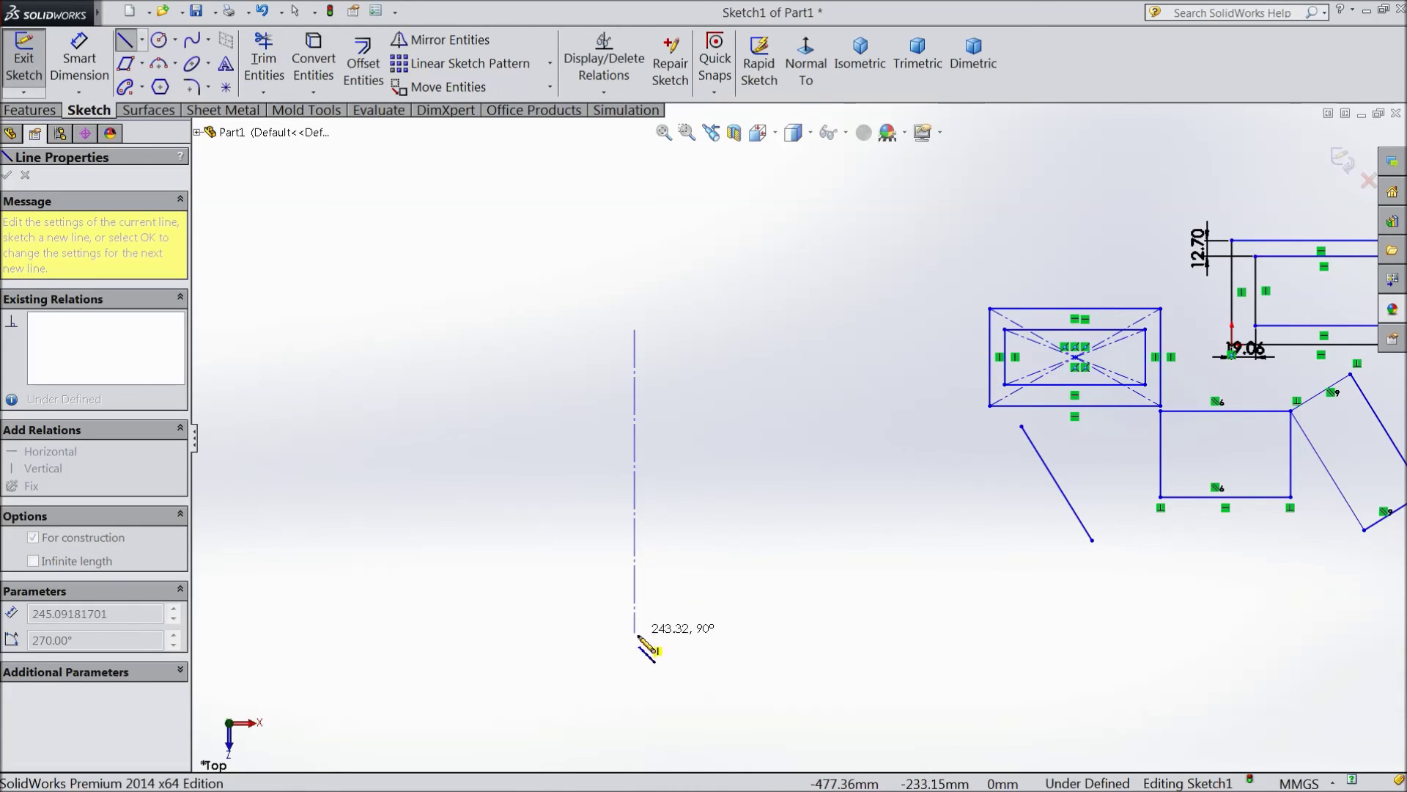
left_click(635, 634)
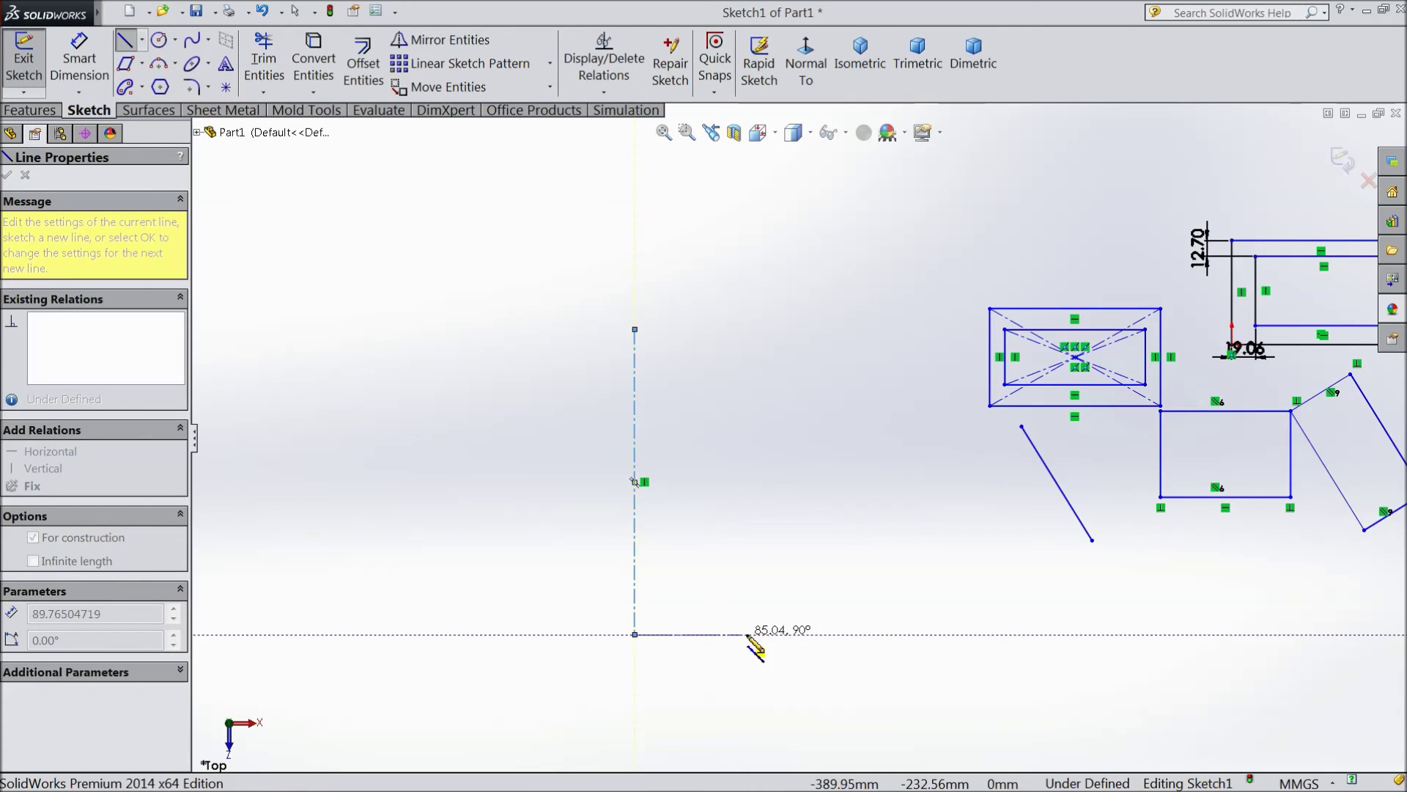
left_click(776, 634)
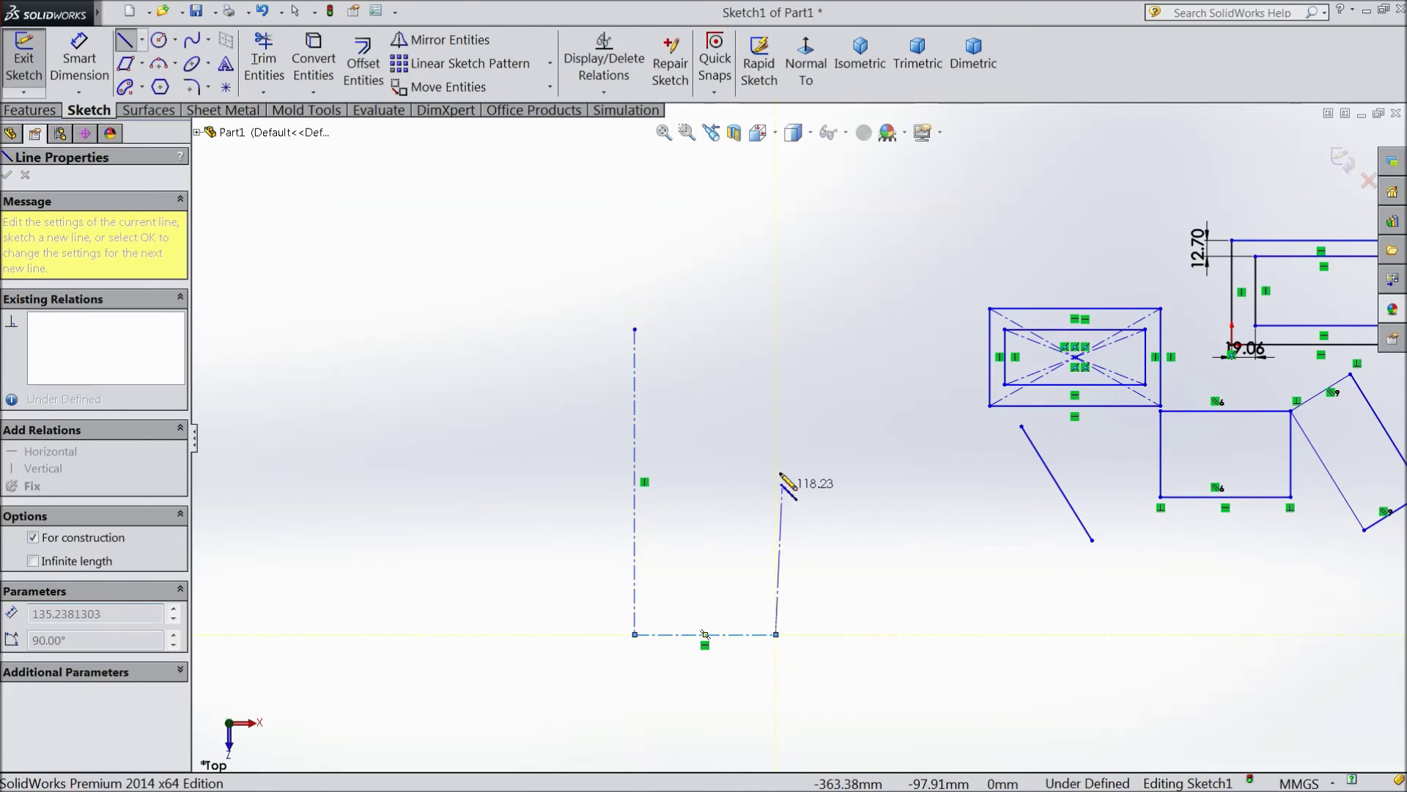
left_click(777, 330)
left_click(635, 329)
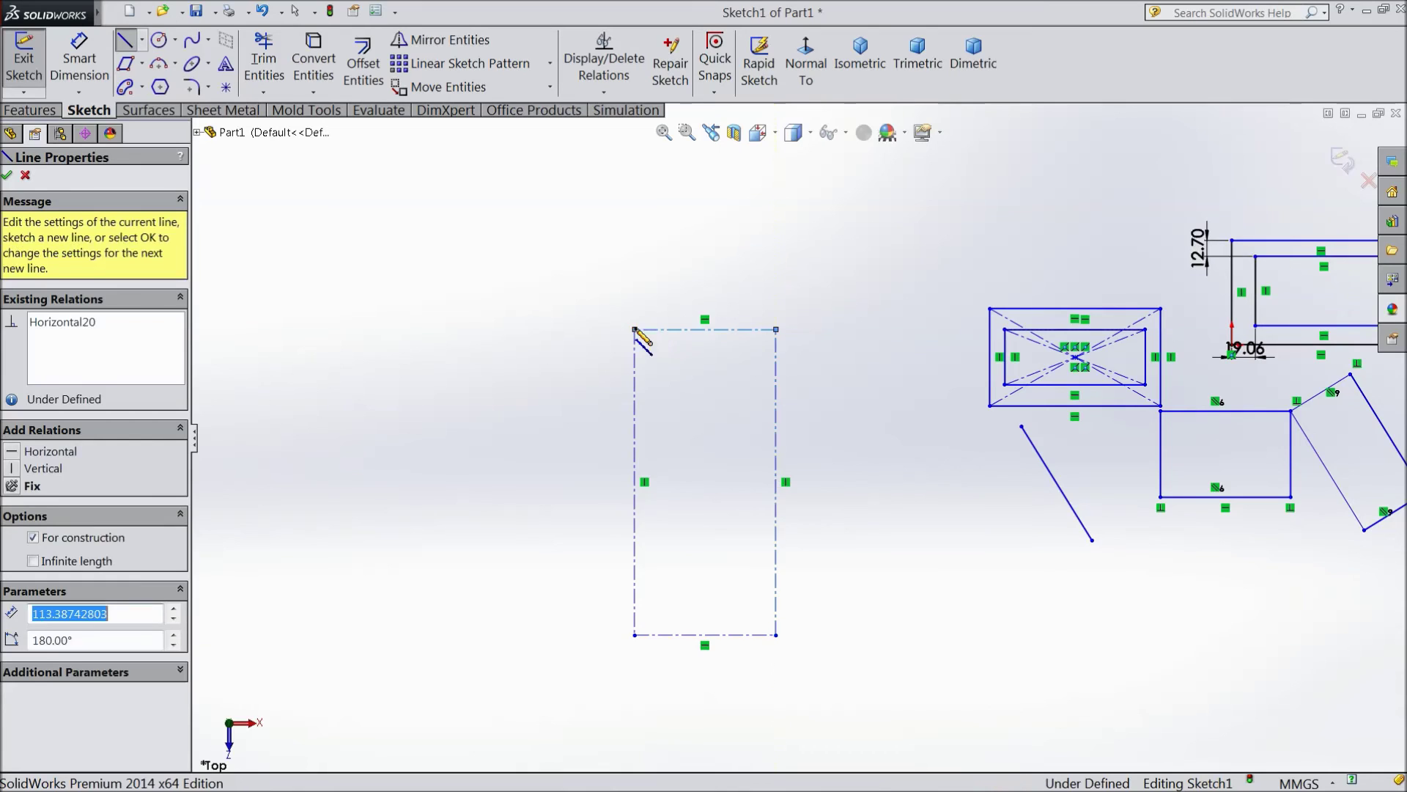
- End line drawing and select the rectangle's left centerline
right_click(625, 290)
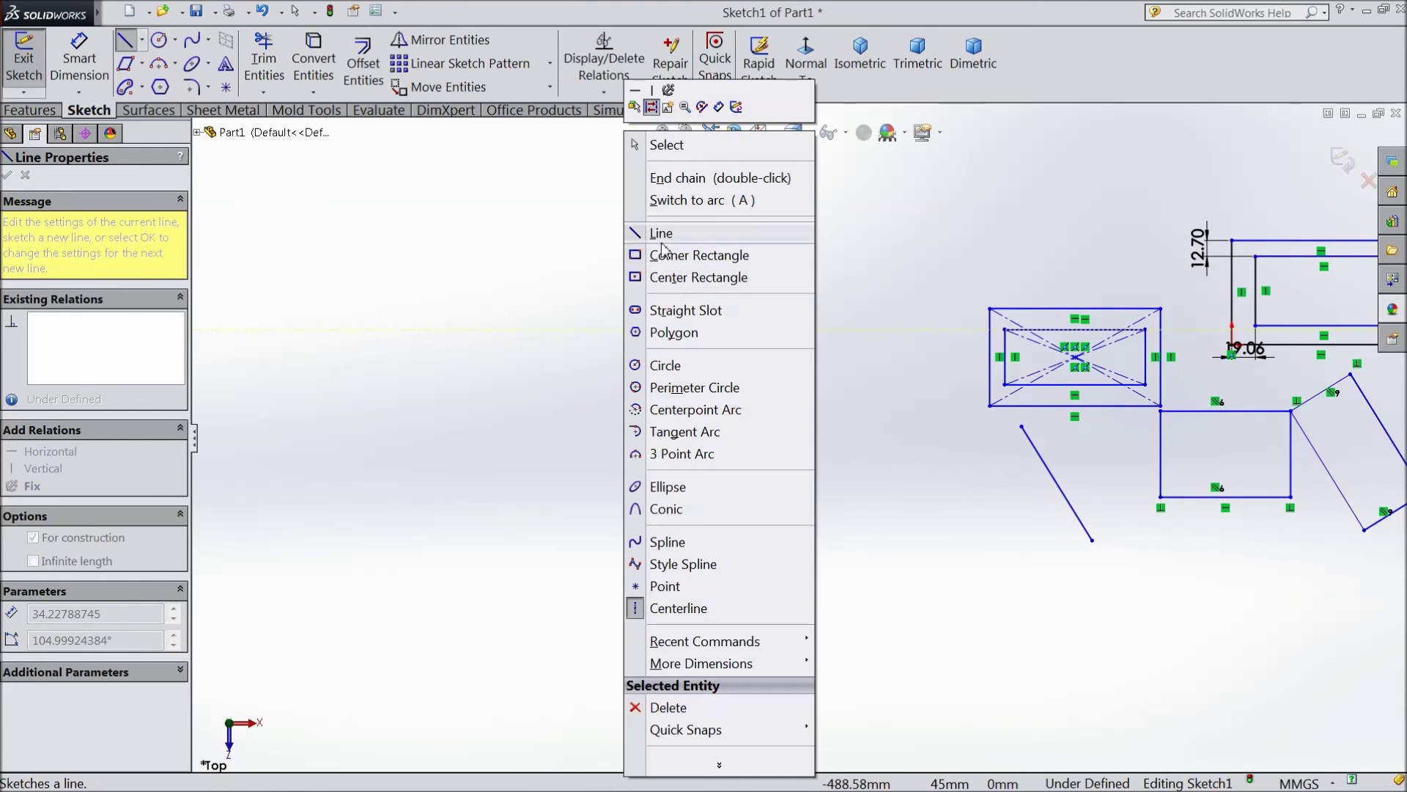
left_click(667, 144)
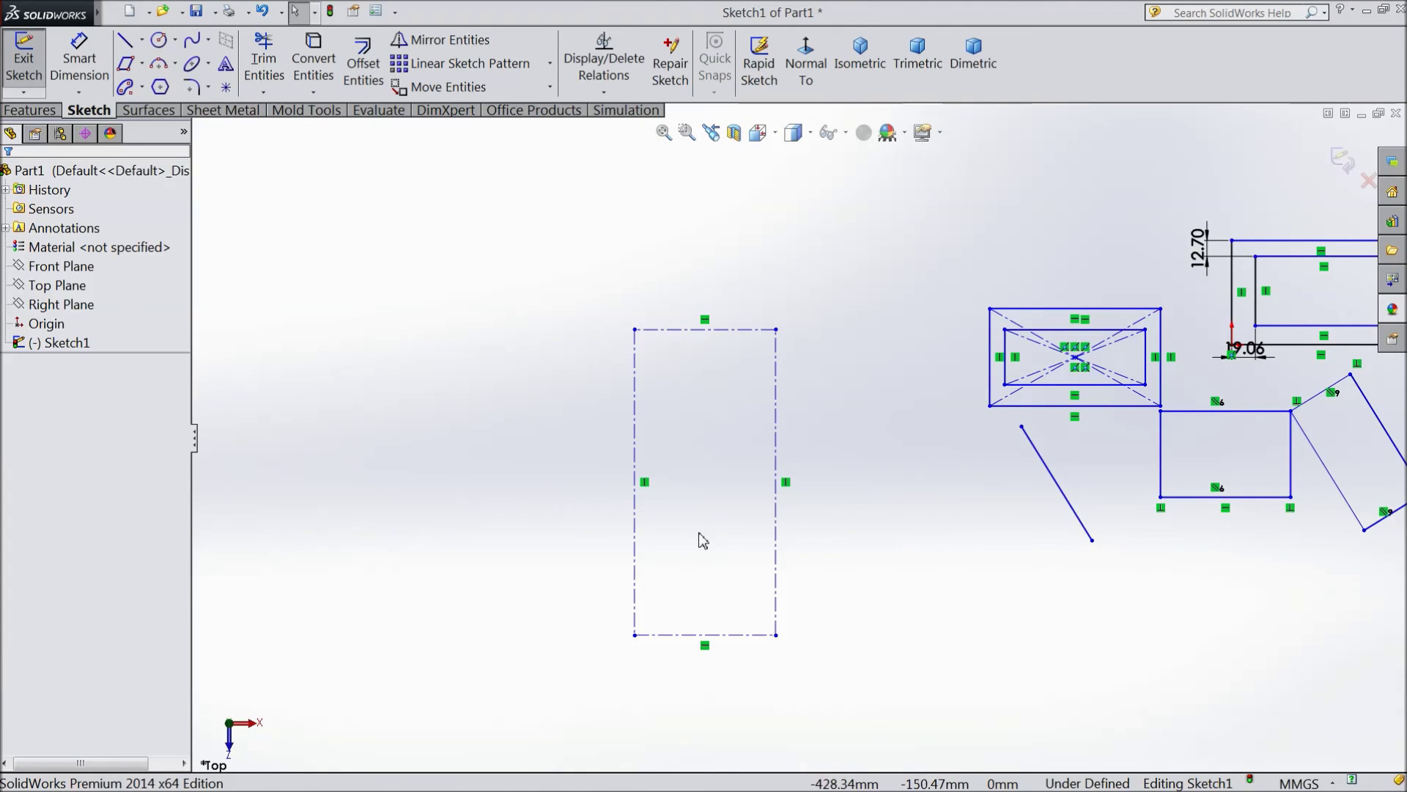
left_click(634, 517)
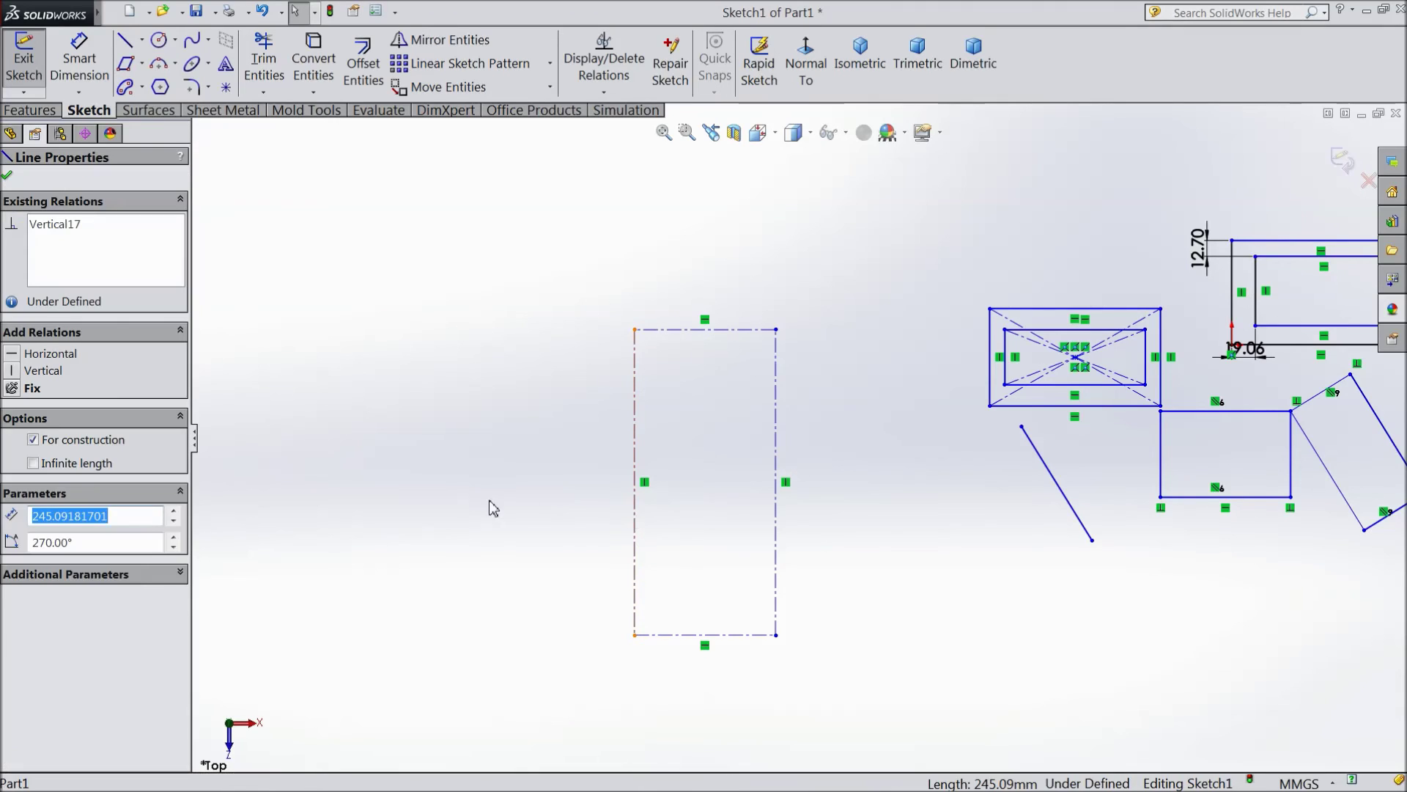
- Set the construction rectangle's left and top lines to Infinite length
left_click(33, 463)
scroll(799, 440, "up", 10)
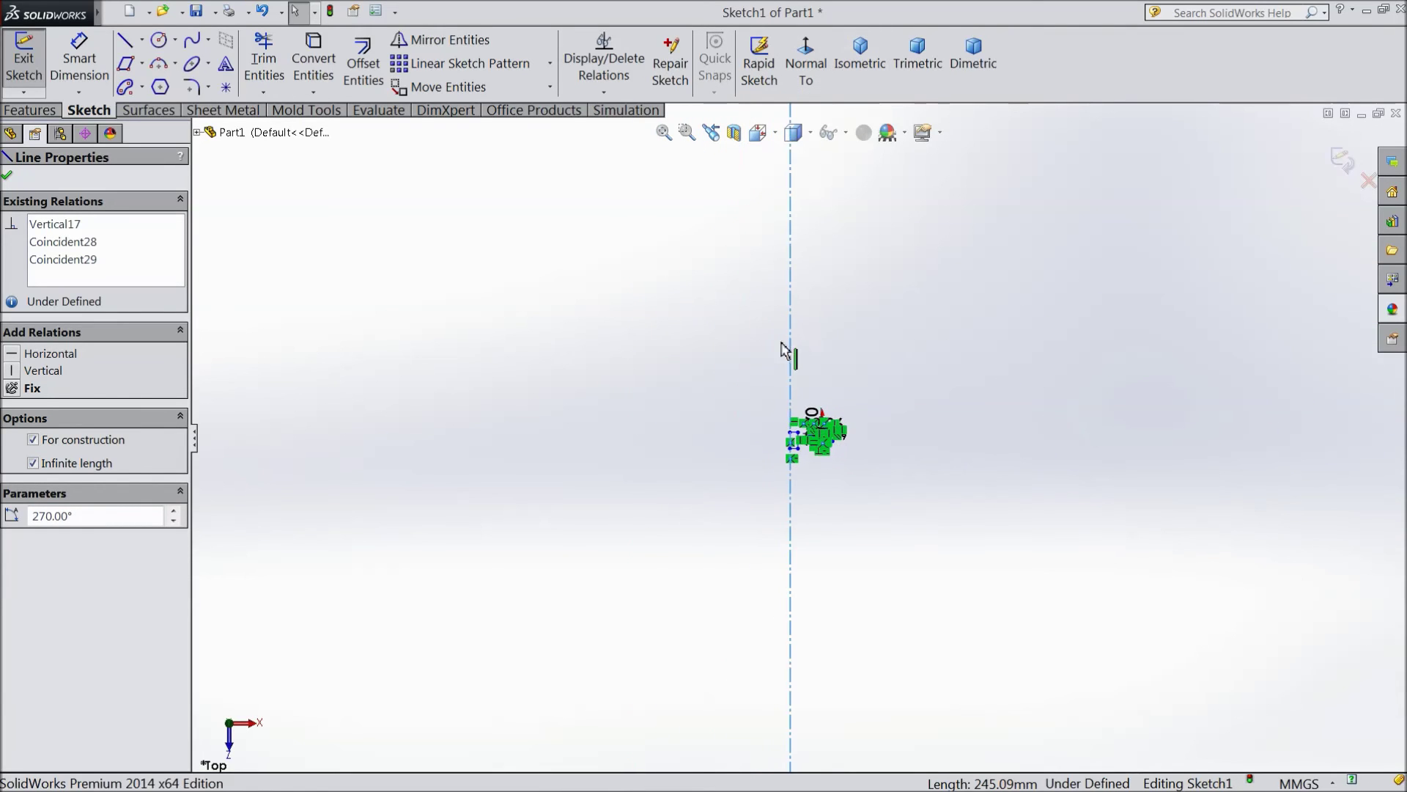
scroll(811, 440, "down", 5)
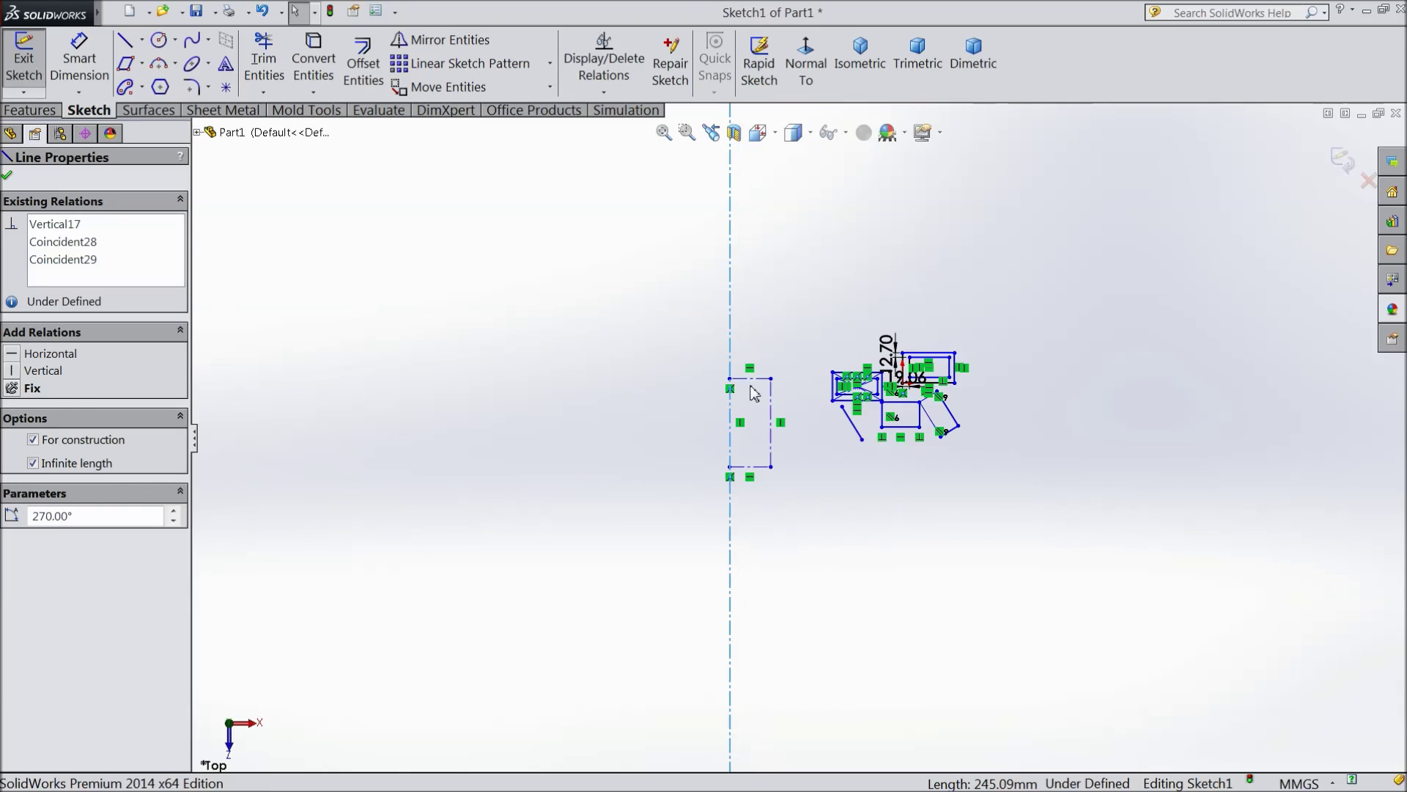
left_click(752, 379)
left_click(33, 463)
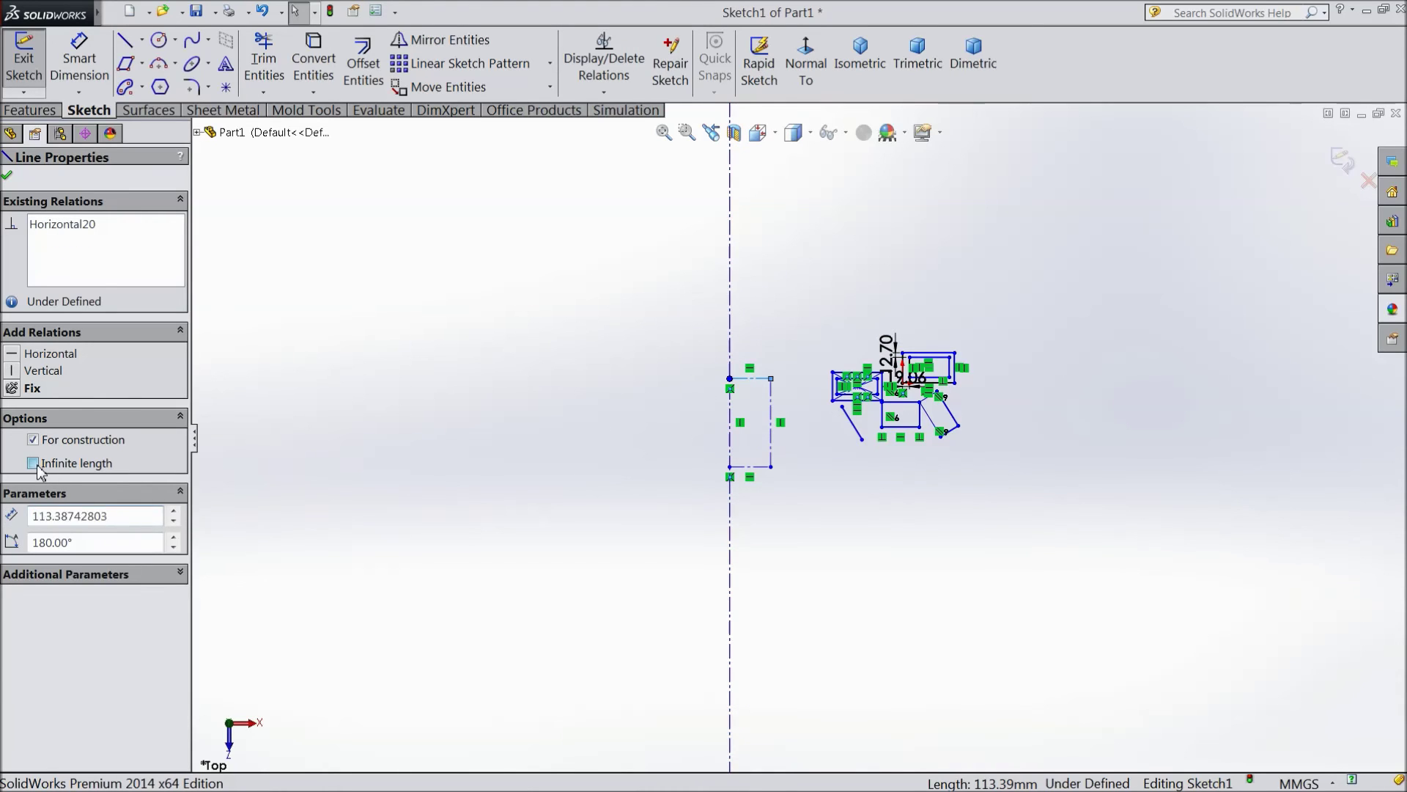
scroll(777, 405, "up", 5)
scroll(1210, 427, "up", 3)
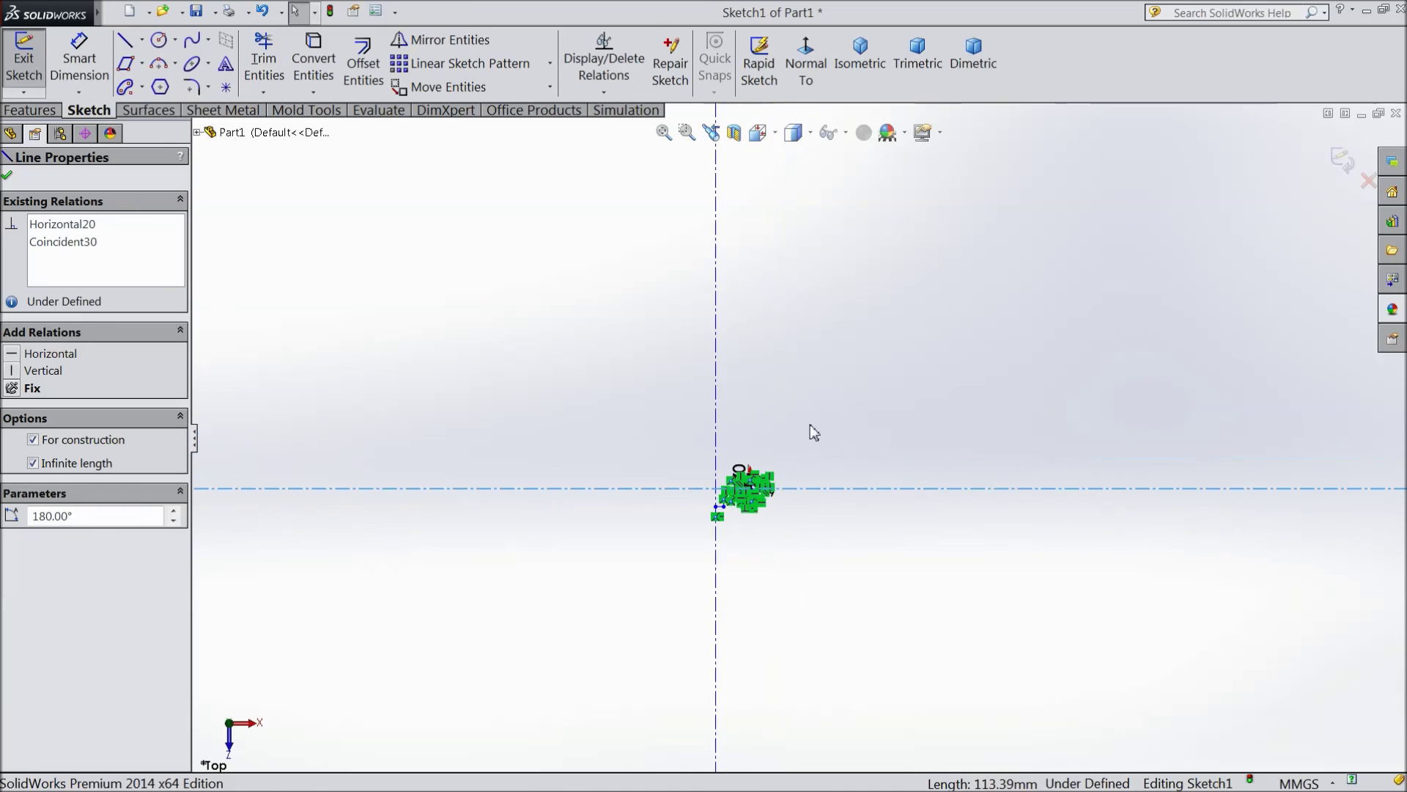
scroll(692, 528, "down", 3)
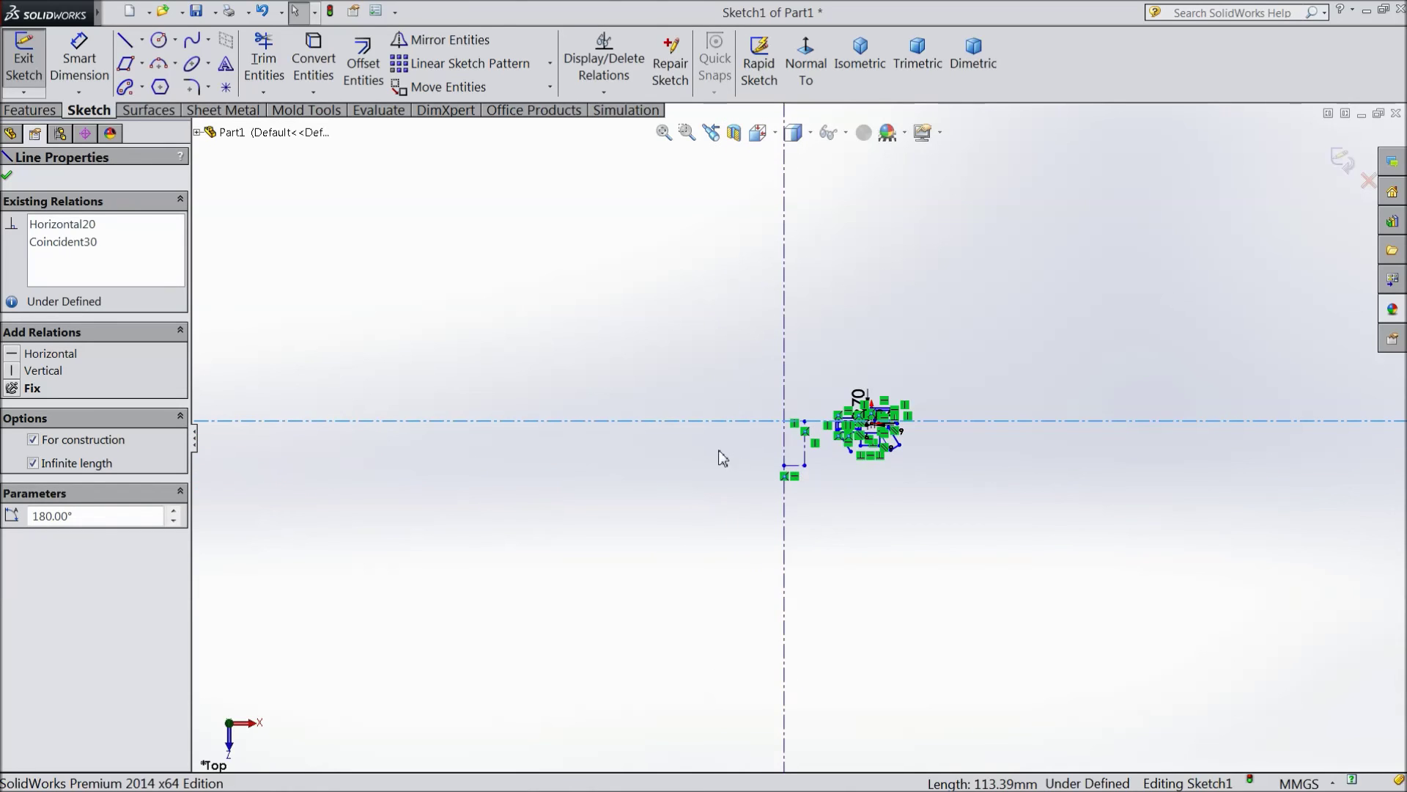
left_click(8, 178)
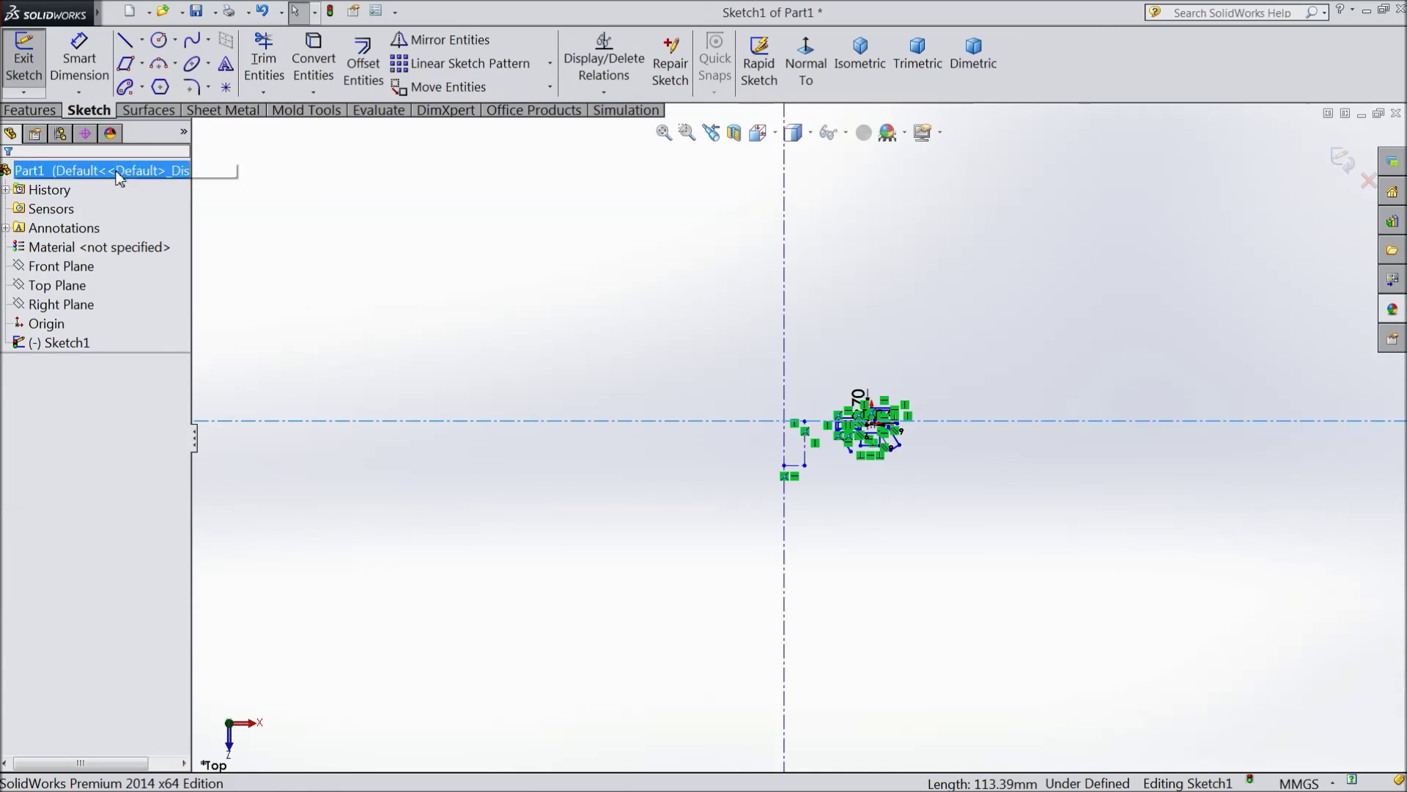
- Draw a centerline across the tilted parallelogram between its long-side midpoints
left_click(142, 42)
left_click(144, 94)
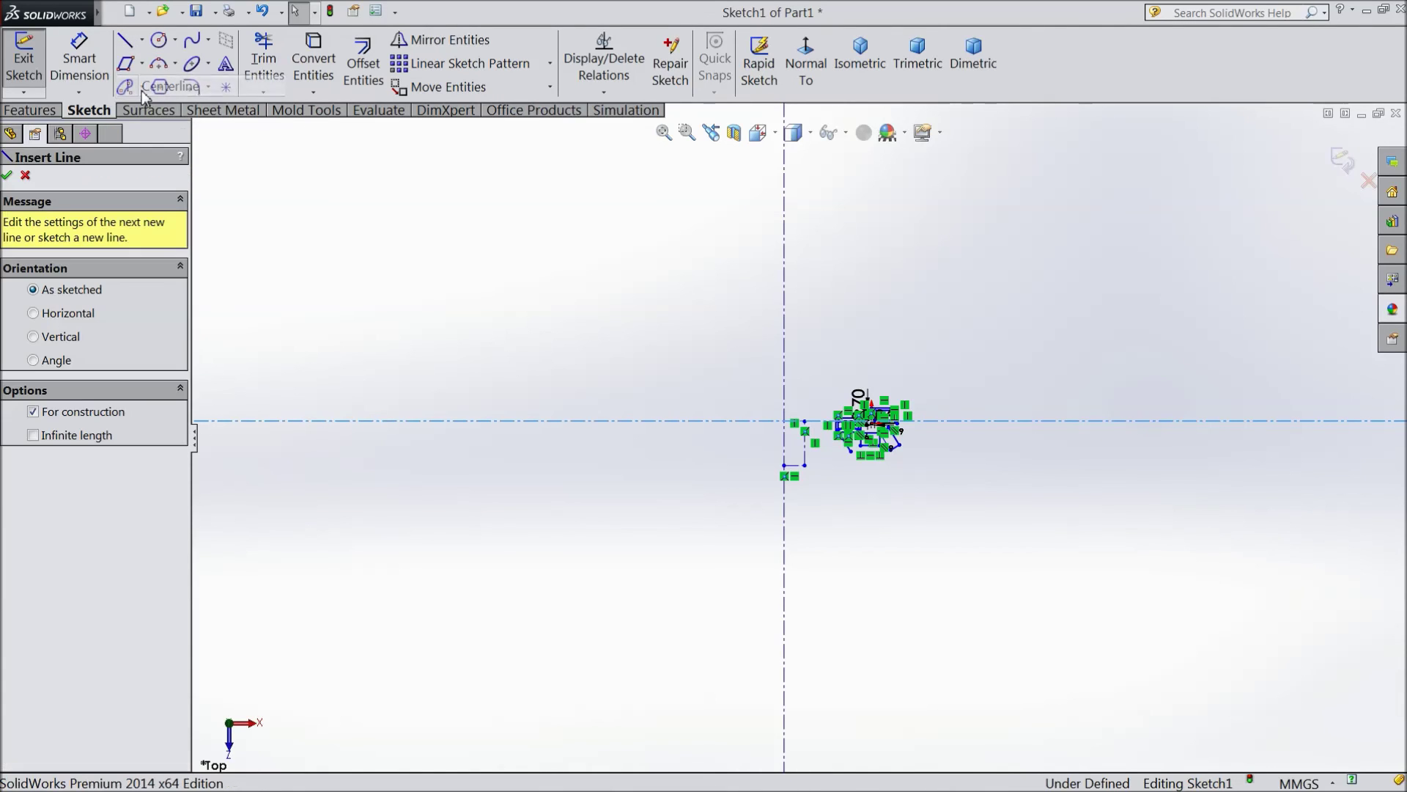
scroll(854, 467, "down", 8)
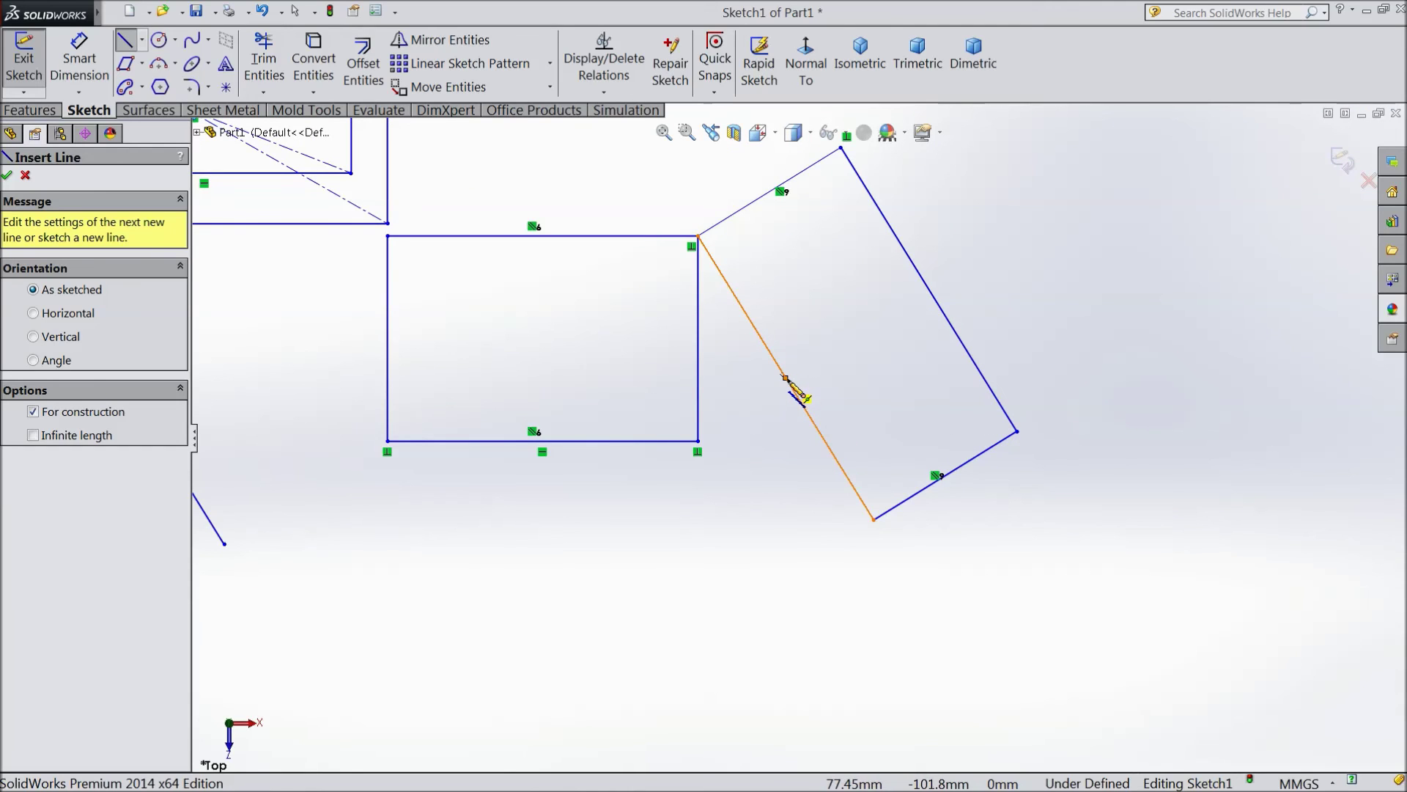
left_click(786, 378)
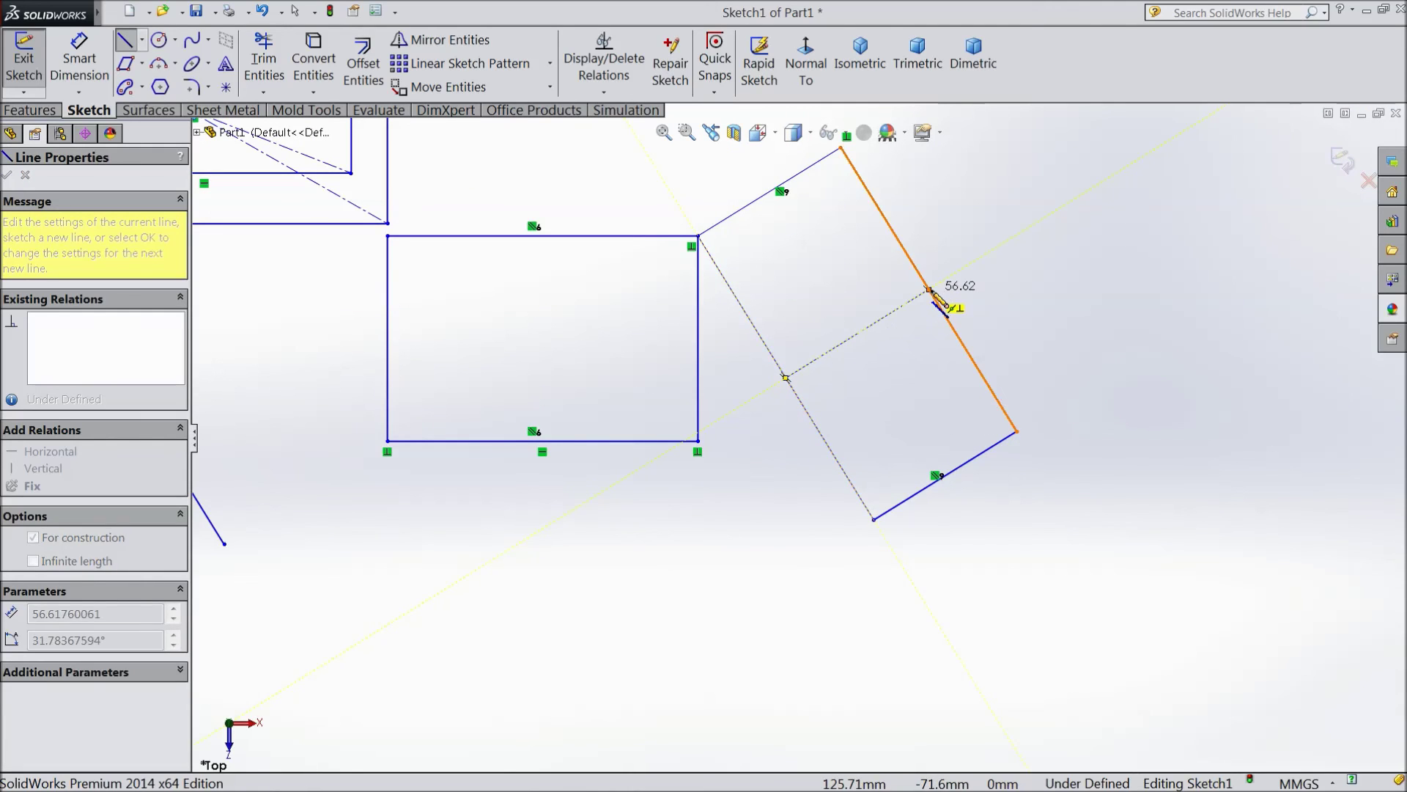
left_click(930, 289)
right_click(1019, 286)
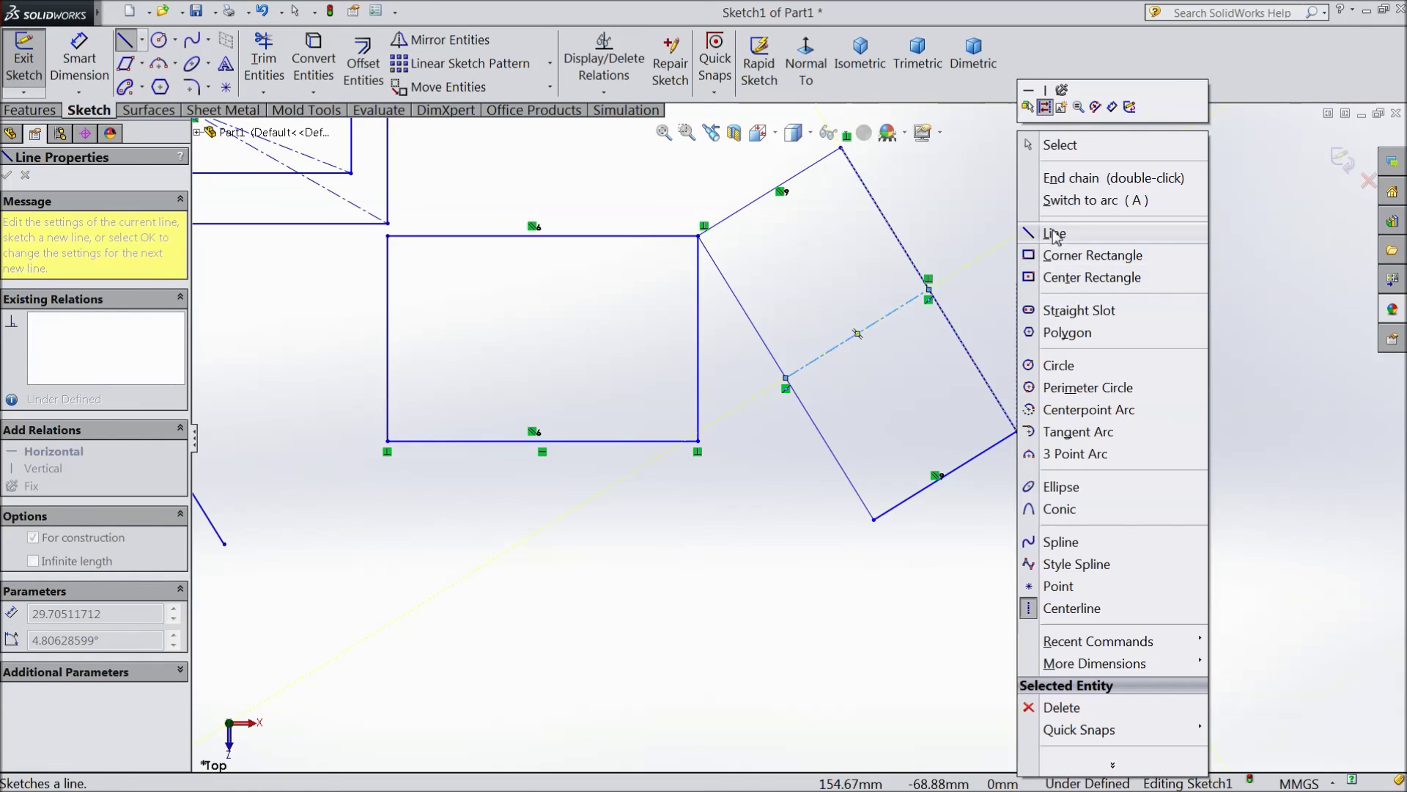
left_click(1055, 230)
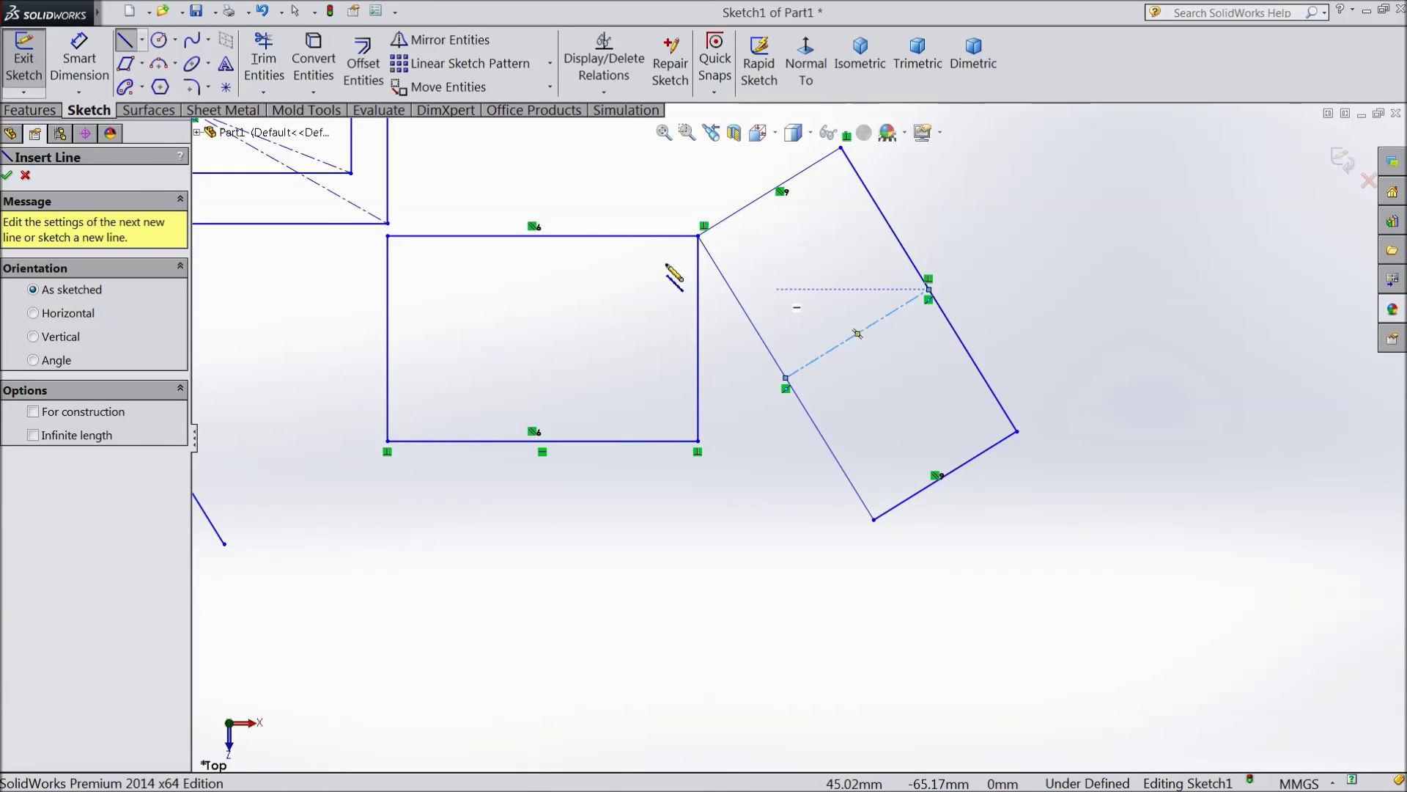
- Dimension the centerline 56.20 from the parallelogram's bottom edge
left_click(101, 52)
left_click(855, 341)
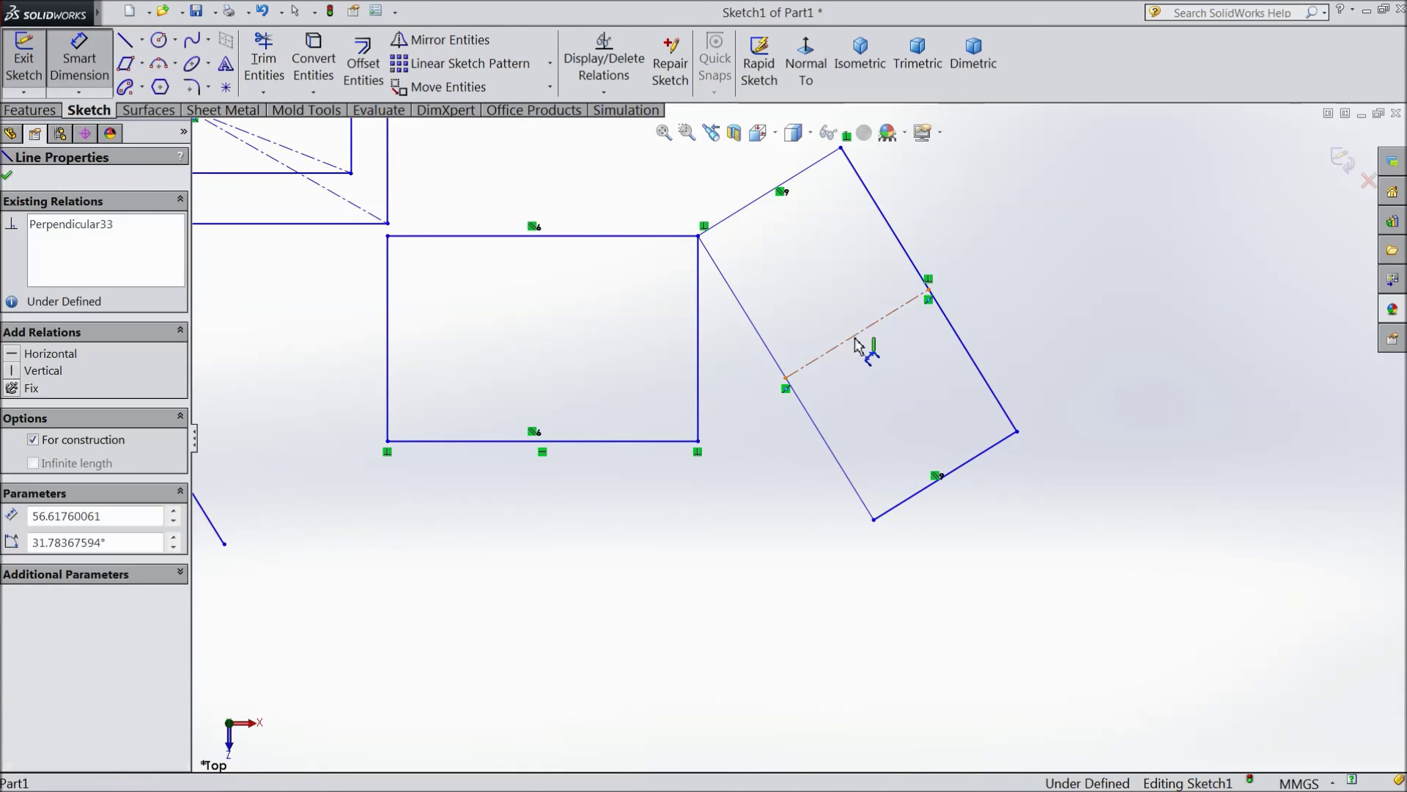
left_click(968, 461)
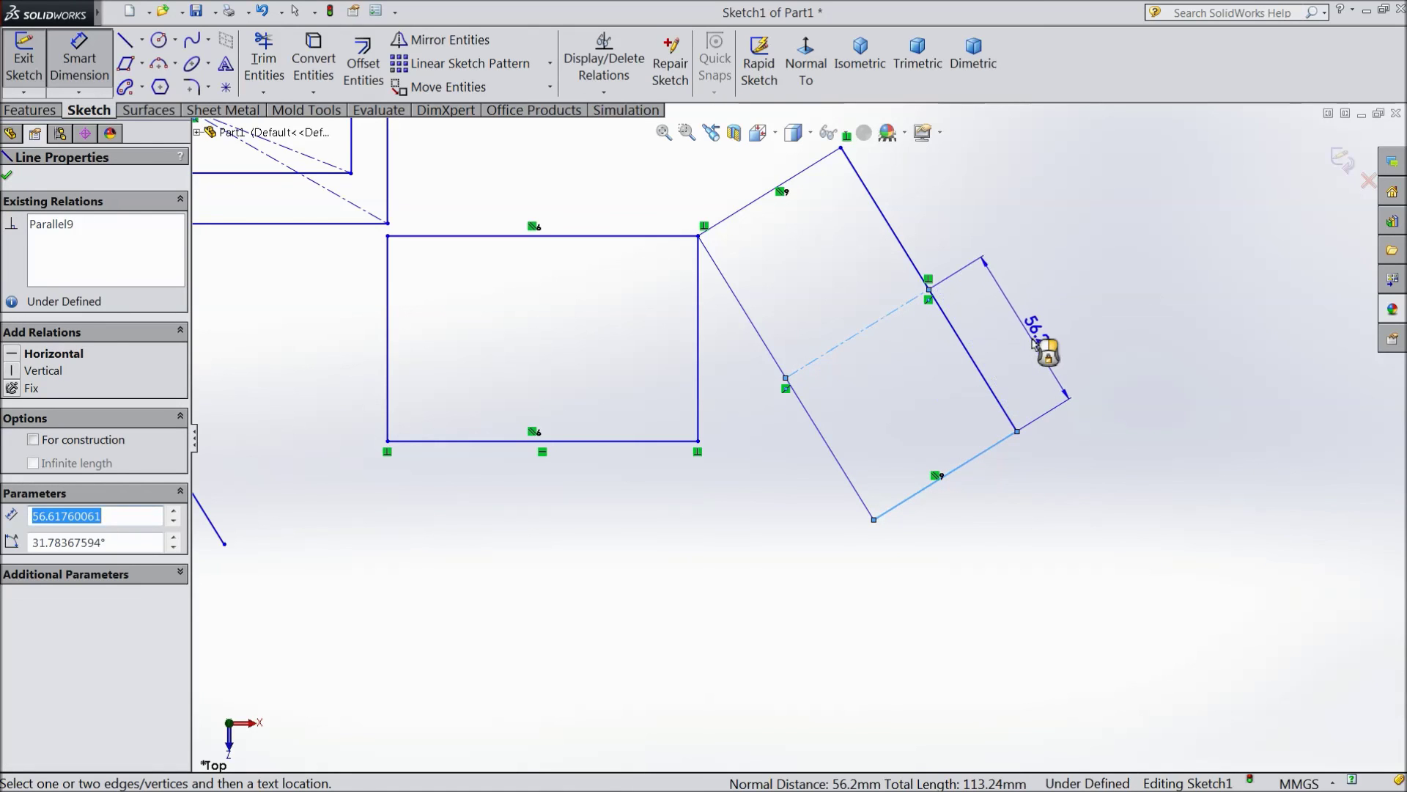
left_click(1047, 326)
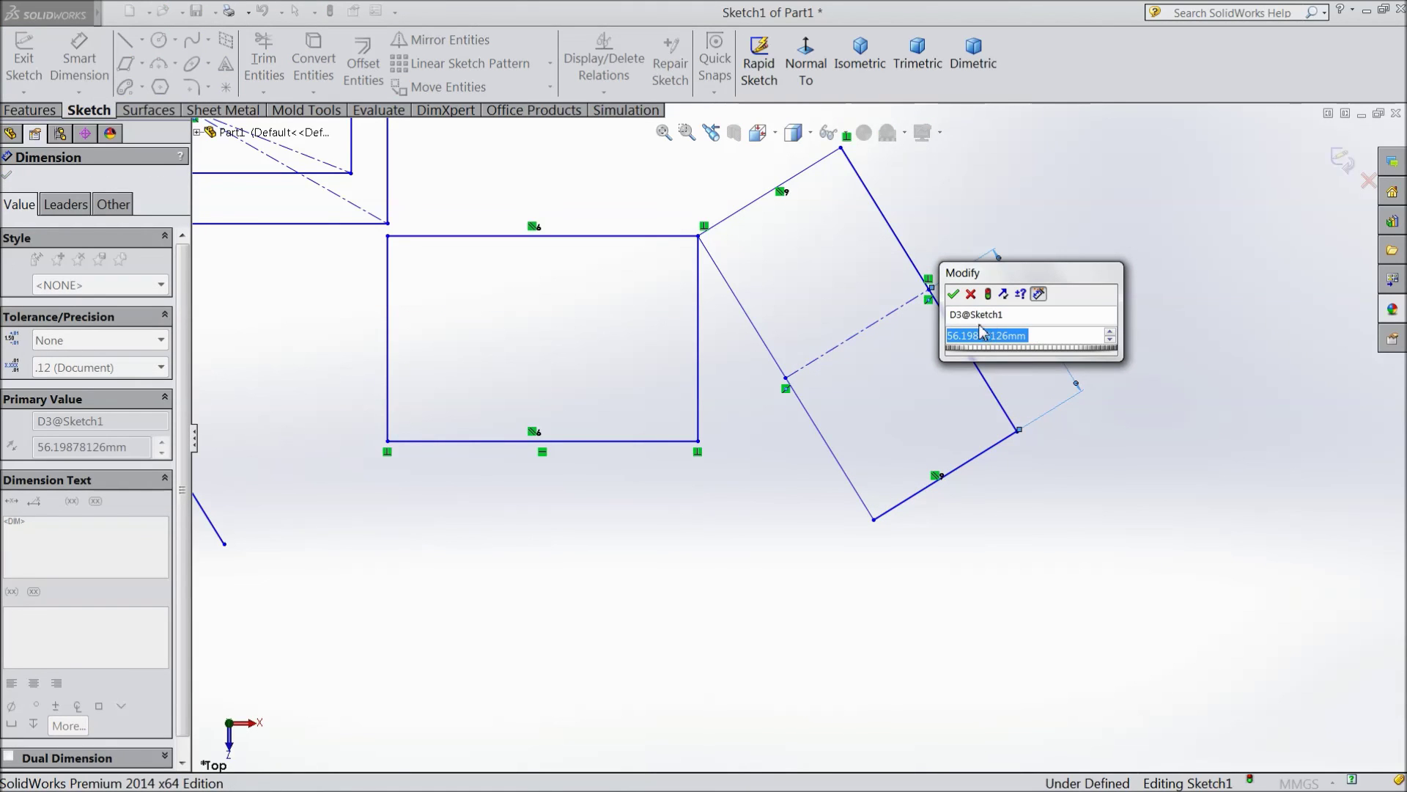
left_click(954, 294)
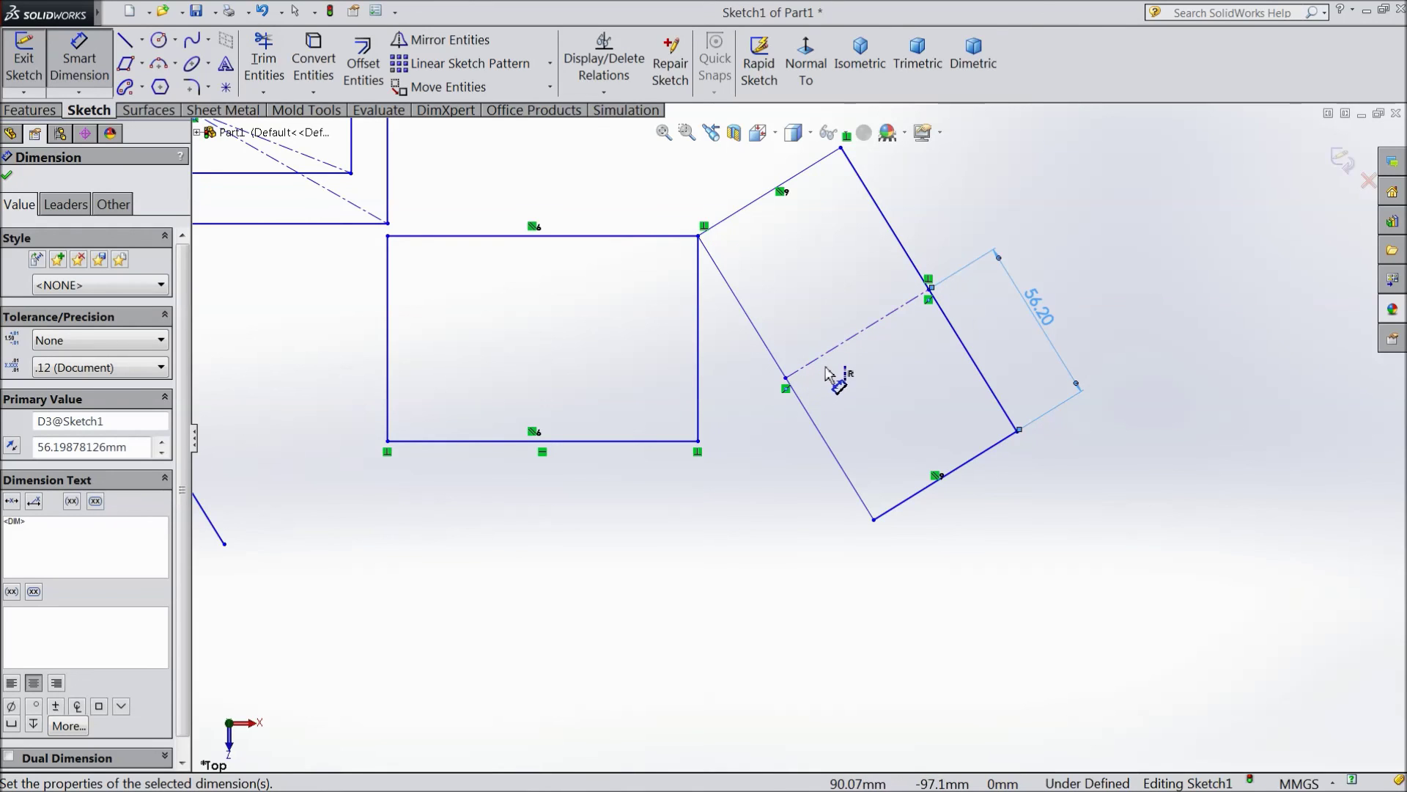
scroll(827, 372, "up", 2)
scroll(826, 372, "up", 1)
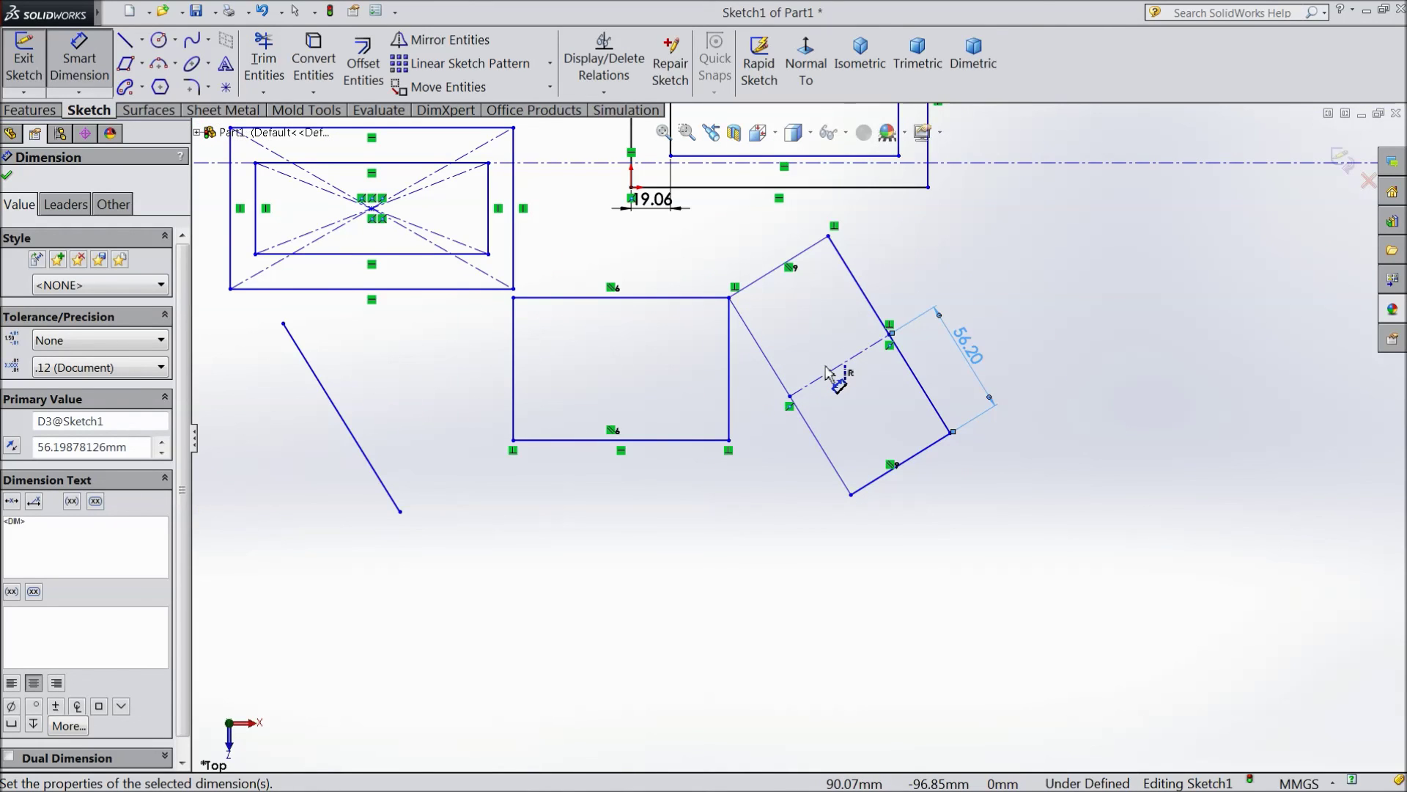
scroll(788, 433, "up", 4)
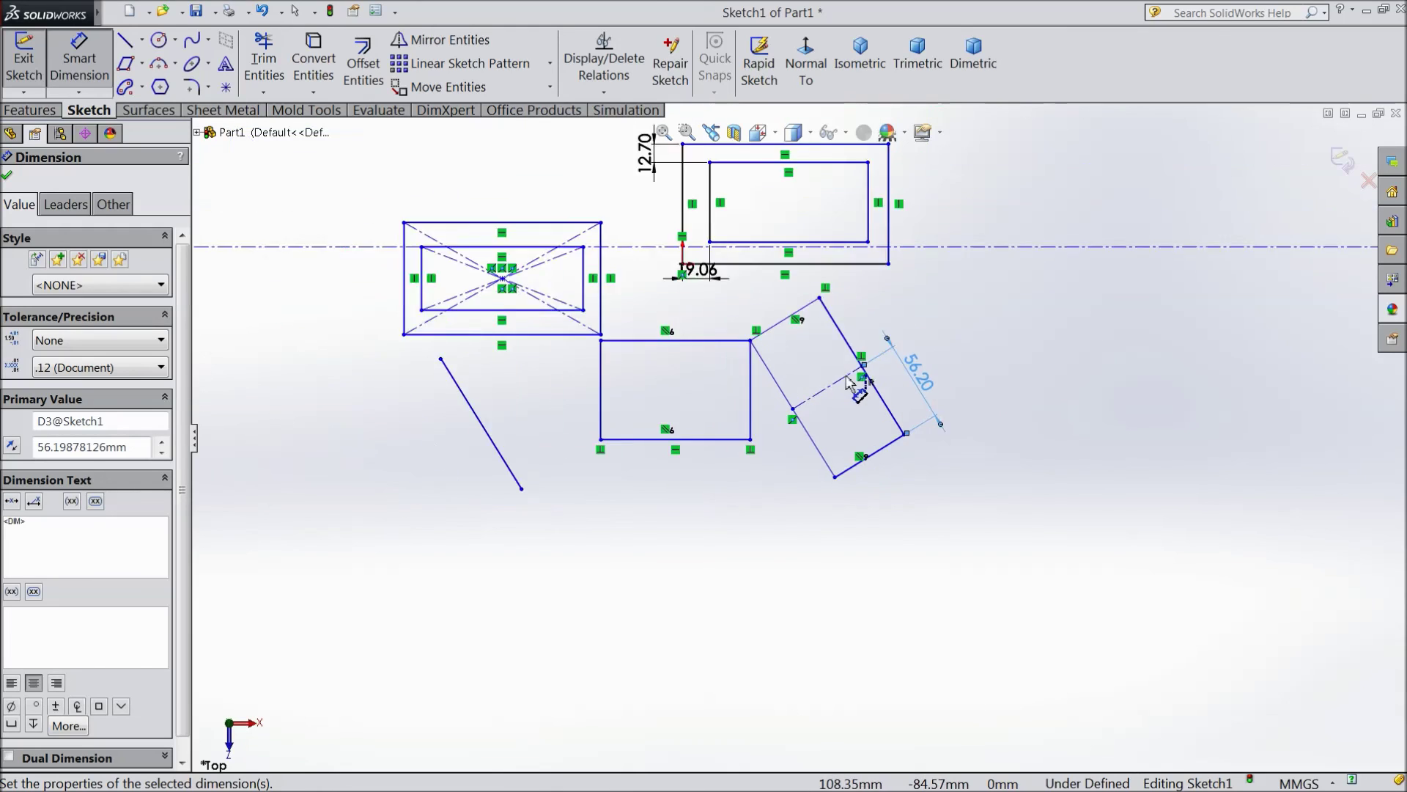
scroll(664, 323, "down", 2)
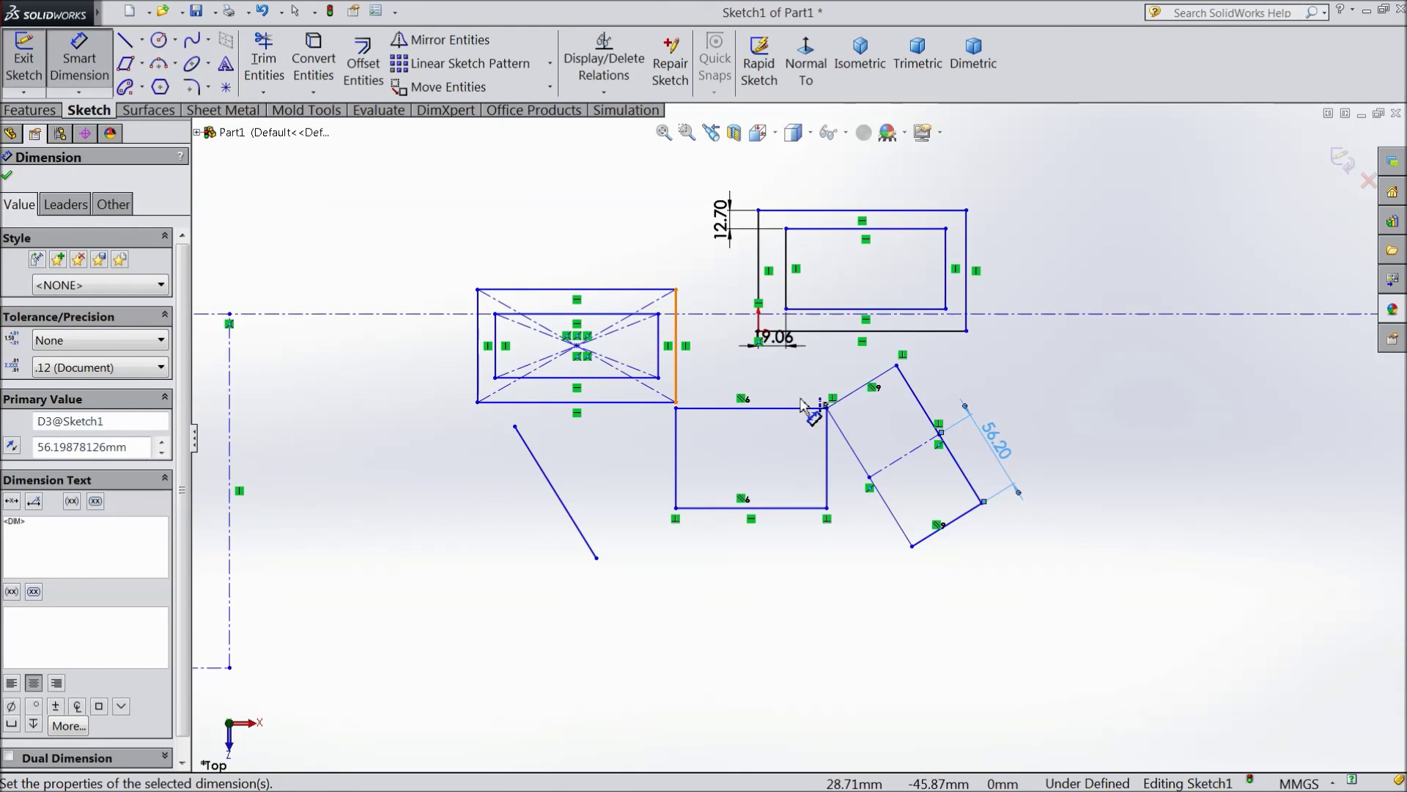
scroll(813, 418, "down", 2)
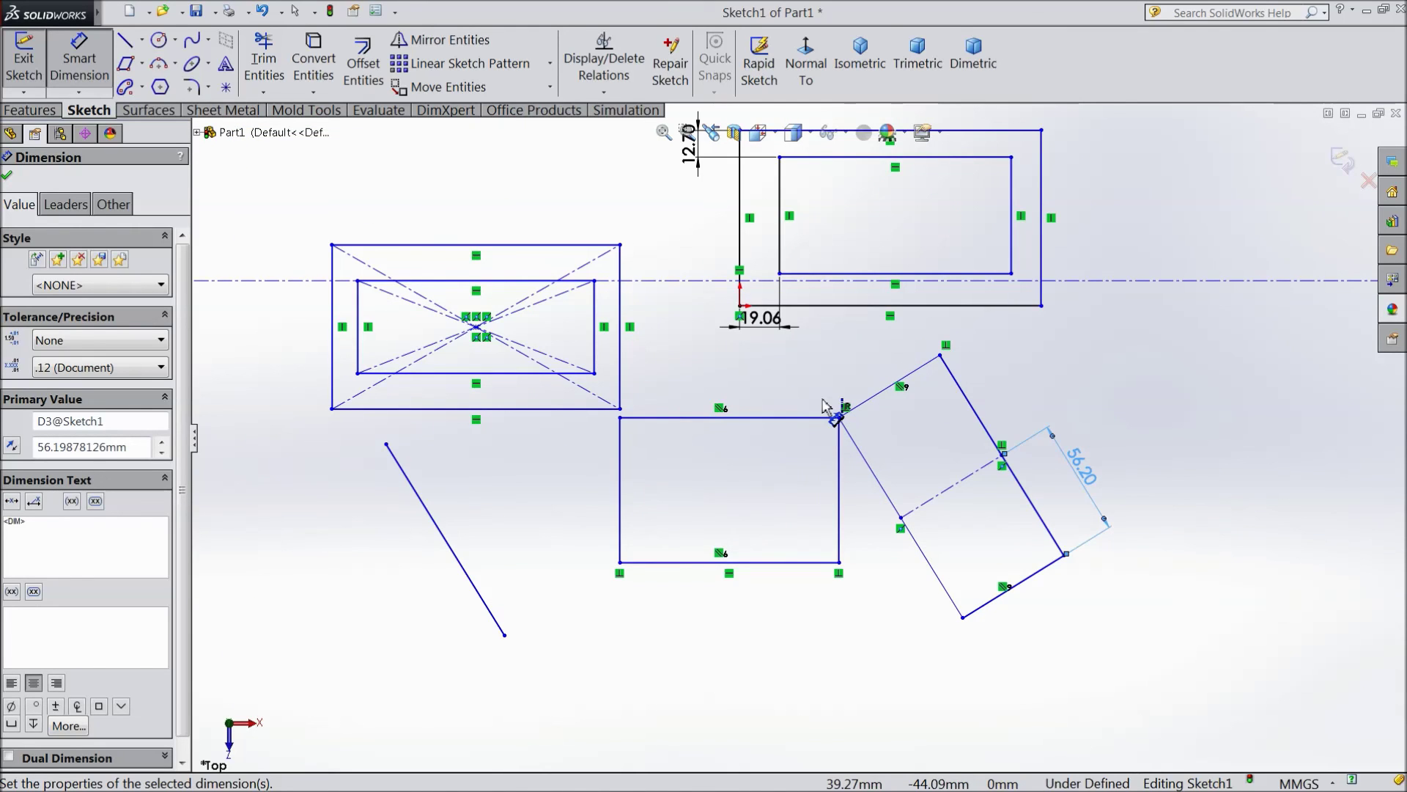
scroll(825, 407, "up", 1)
scroll(824, 407, "up", 1)
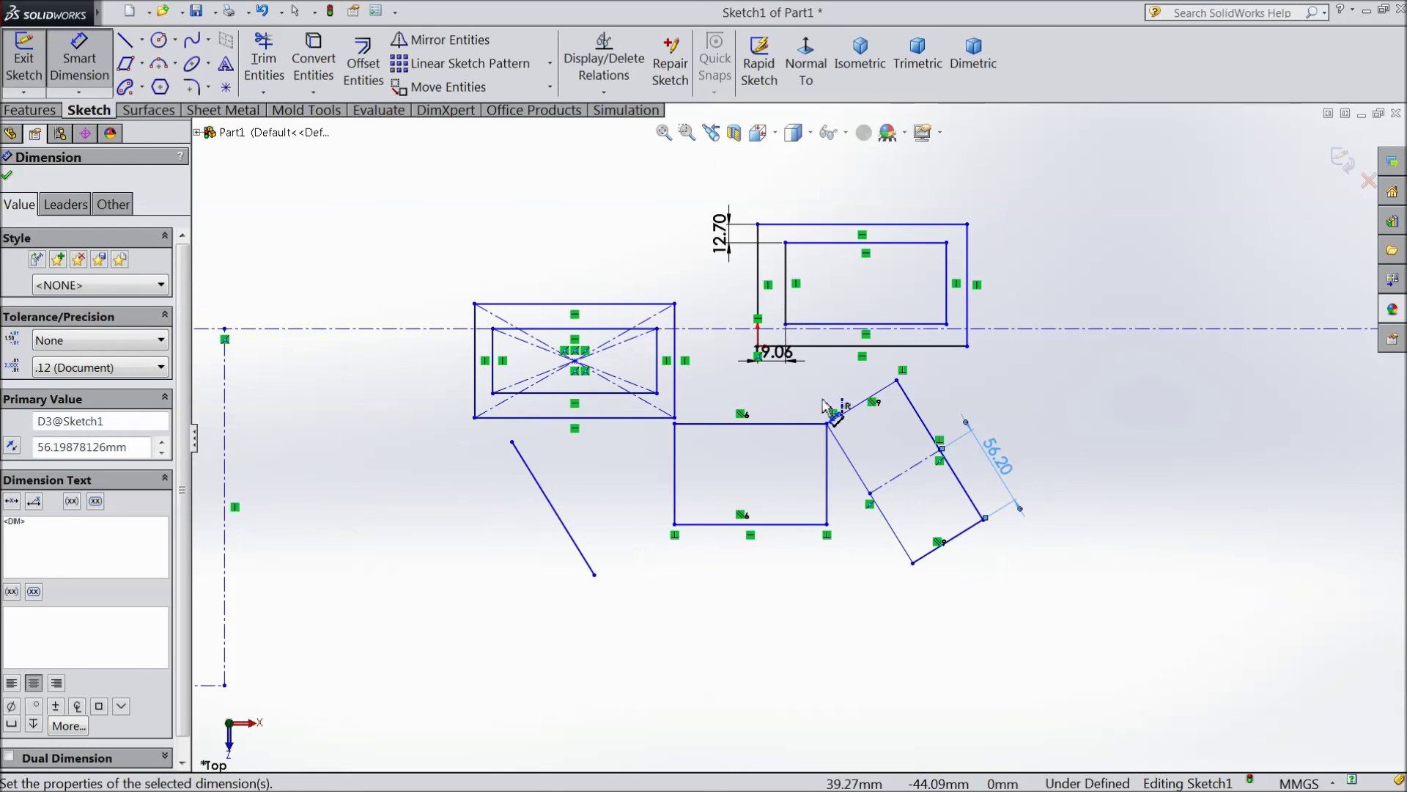